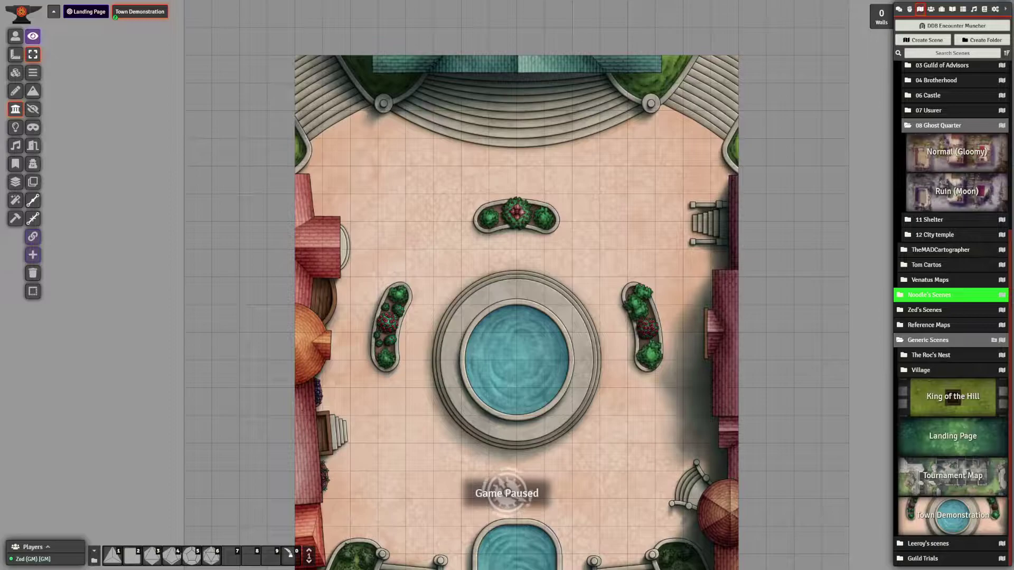
- Switch to the token controls and open the configuration of the Town Demonstration scene
drag(637, 268, 633, 190)
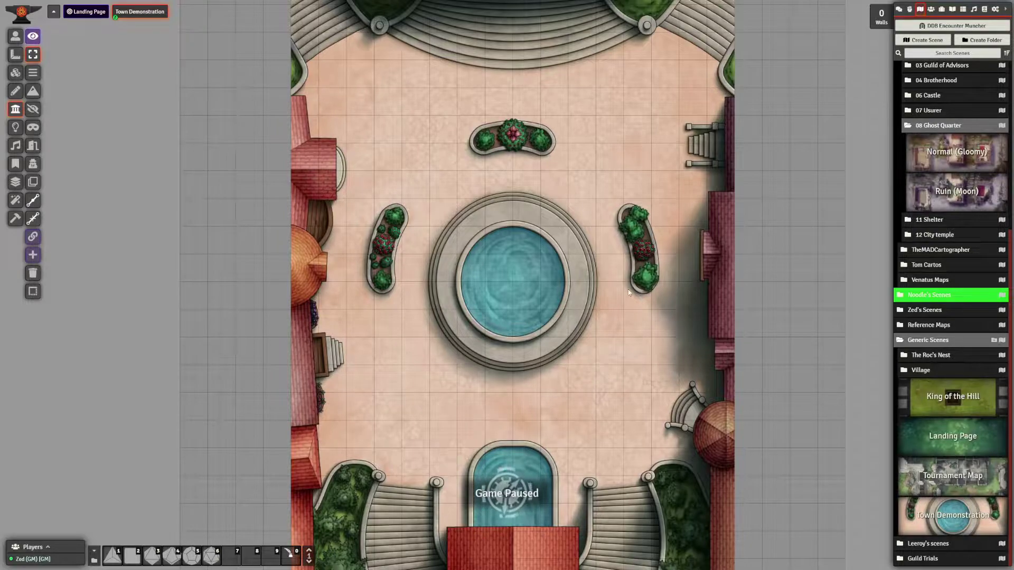
drag(419, 233, 432, 283)
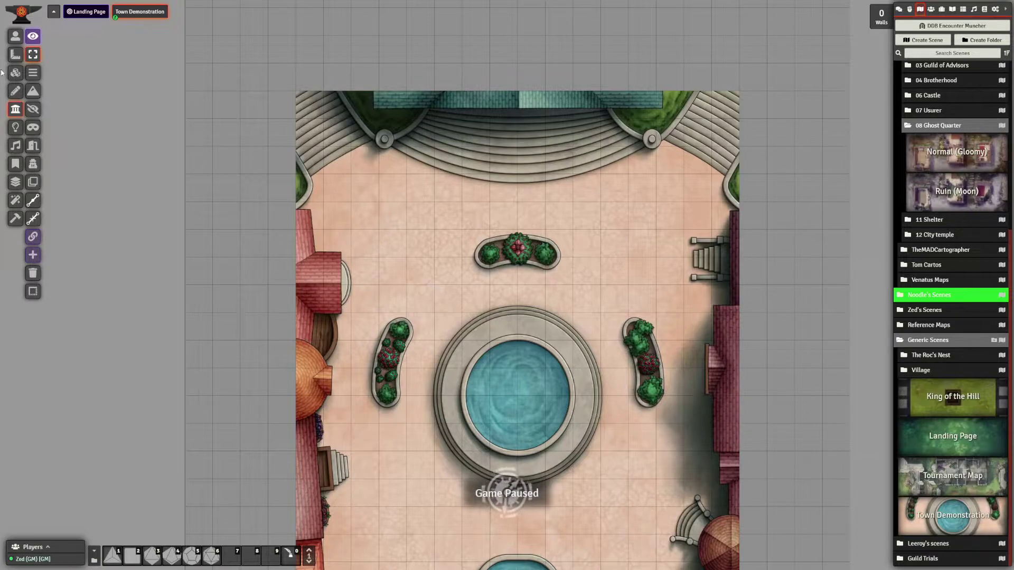
click(15, 36)
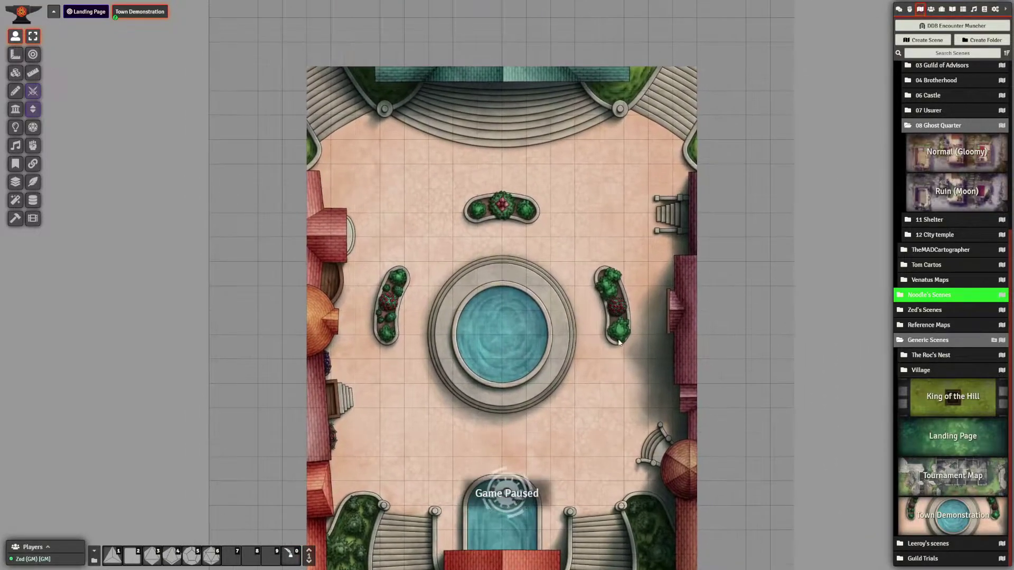
right_click(943, 503)
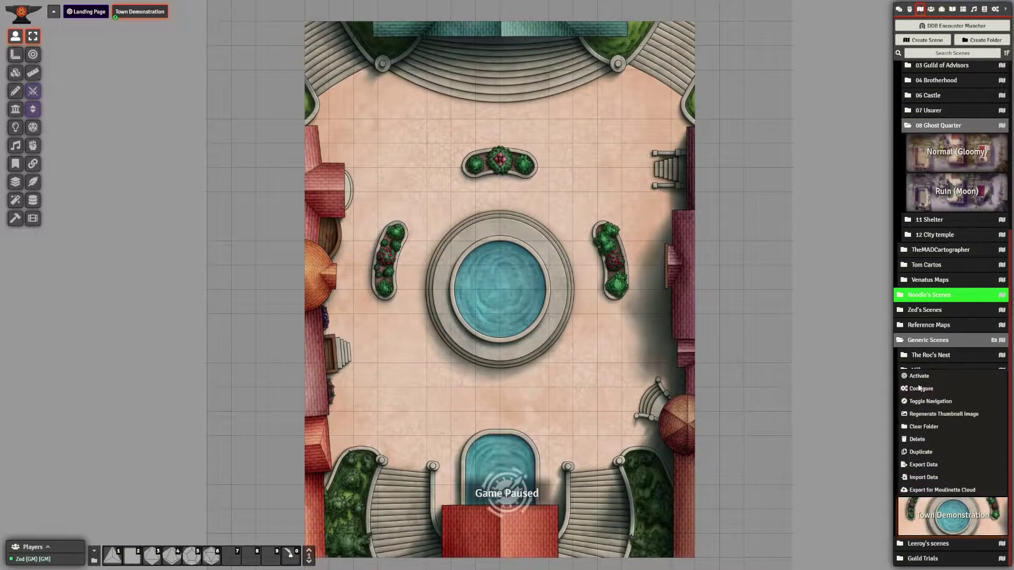
click(920, 389)
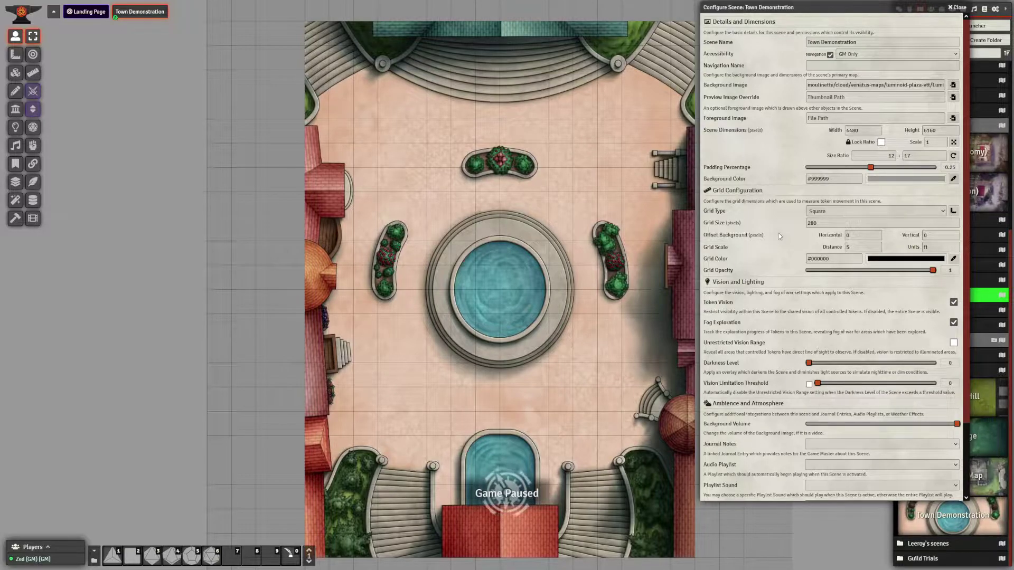
- Examine how the grid lies over the plaza map and review the scene's dimension, grid, vision and ambience settings
scroll(507, 259, up, 2)
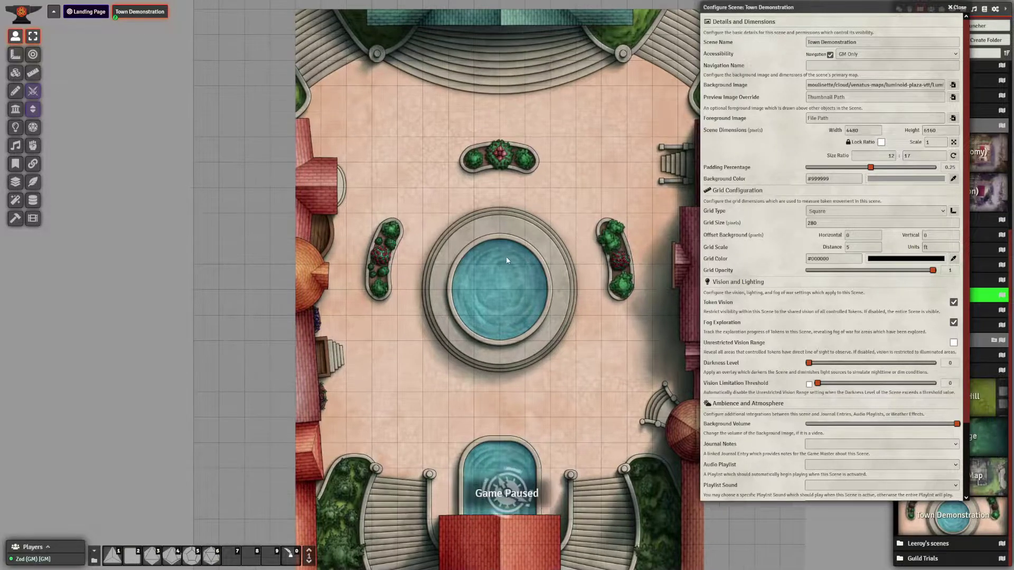
drag(545, 310, 504, 353)
scroll(504, 353, down, 2)
scroll(504, 353, up, 1)
scroll(519, 341, up, 2)
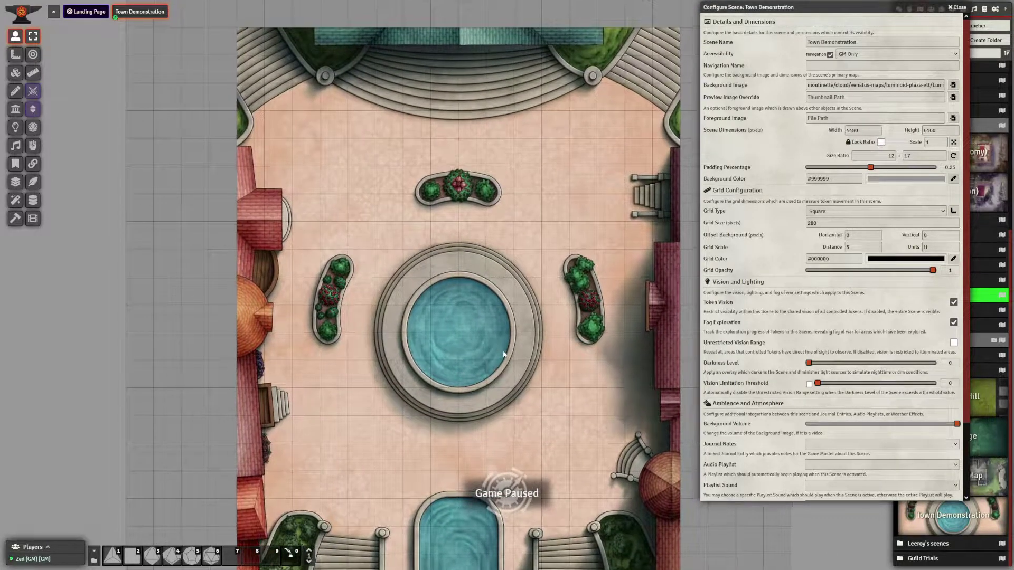
scroll(519, 340, down, 1)
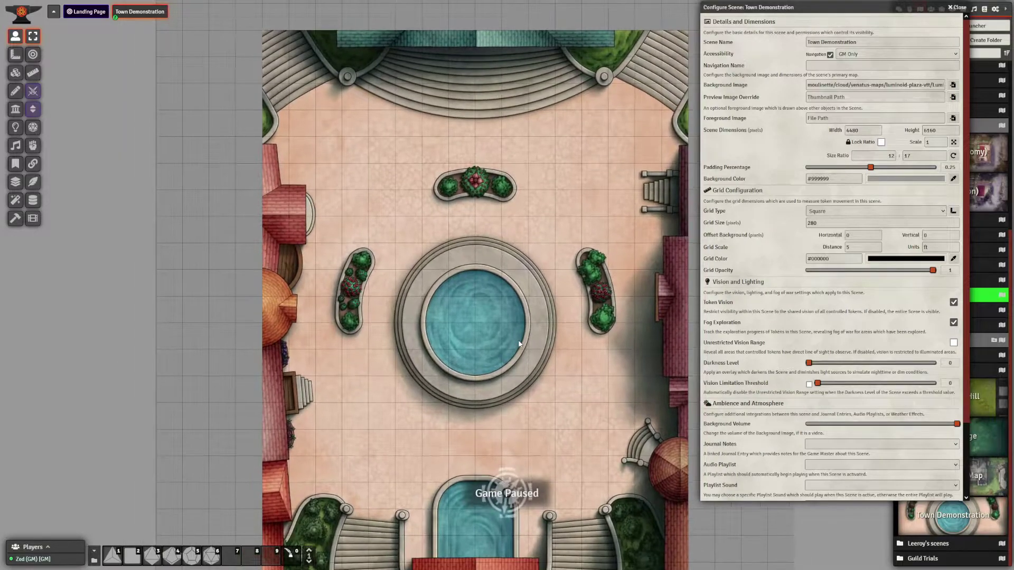
drag(519, 341, 346, 249)
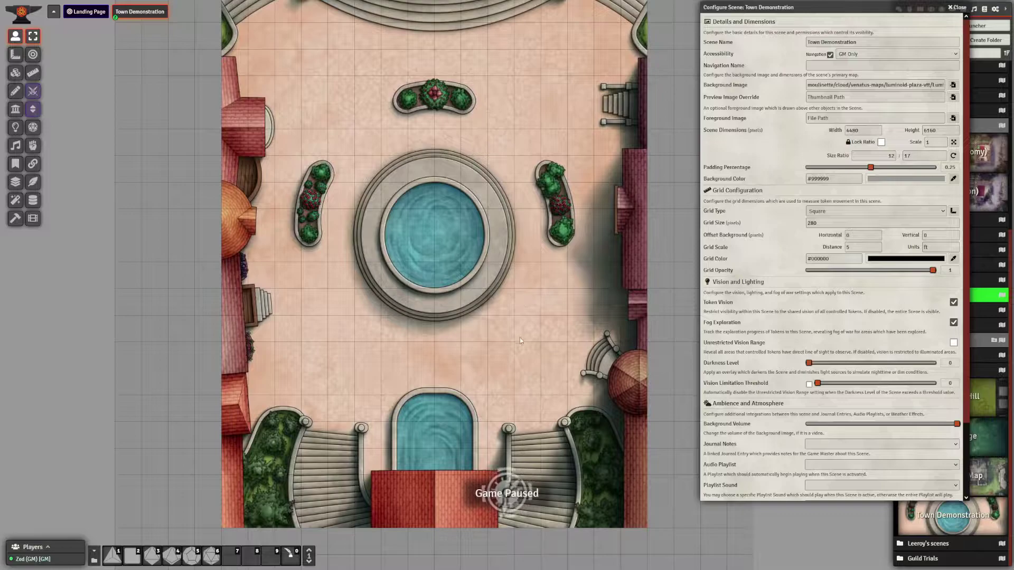
scroll(767, 311, down, 3)
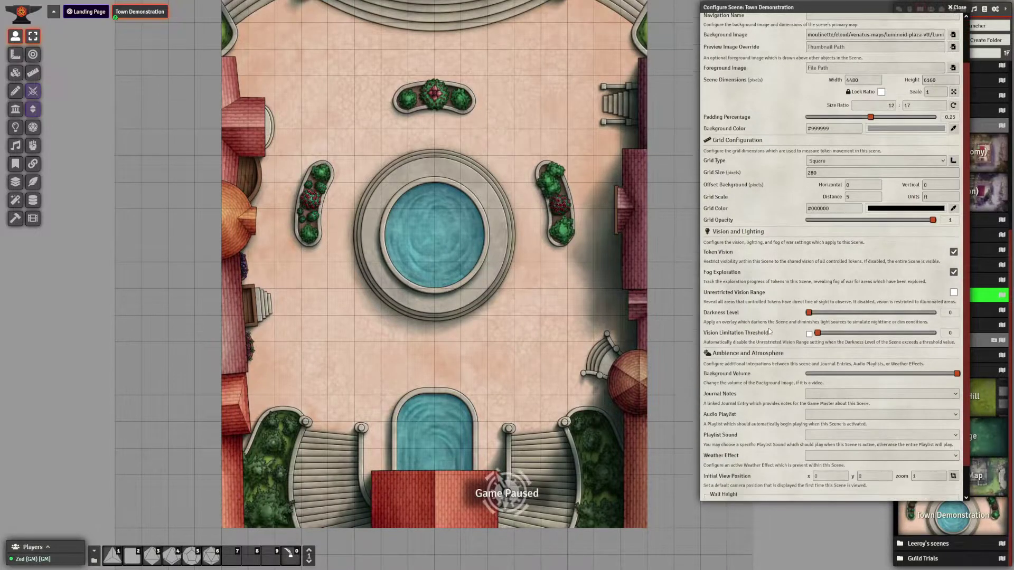
scroll(697, 299, up, 3)
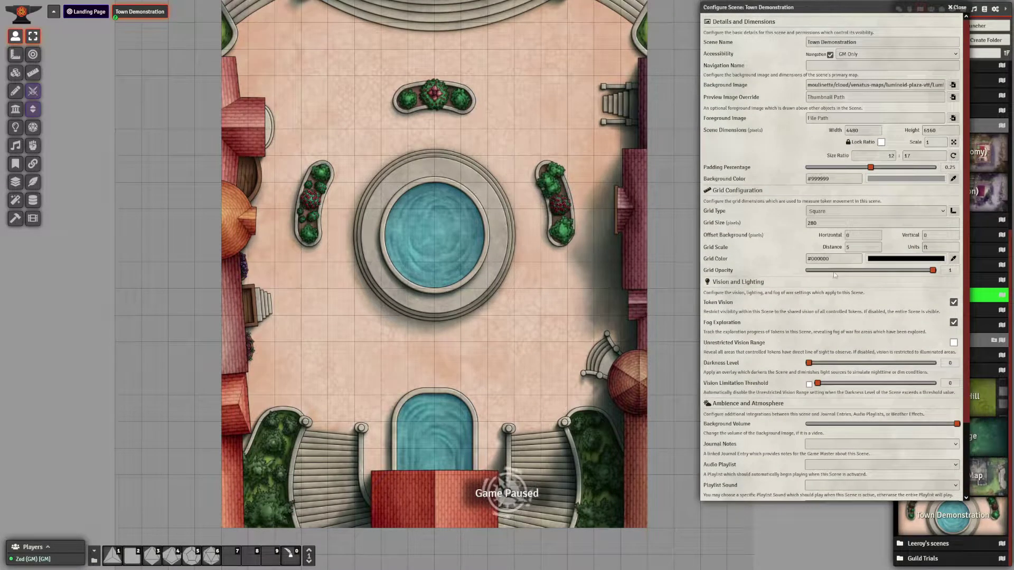
click(832, 85)
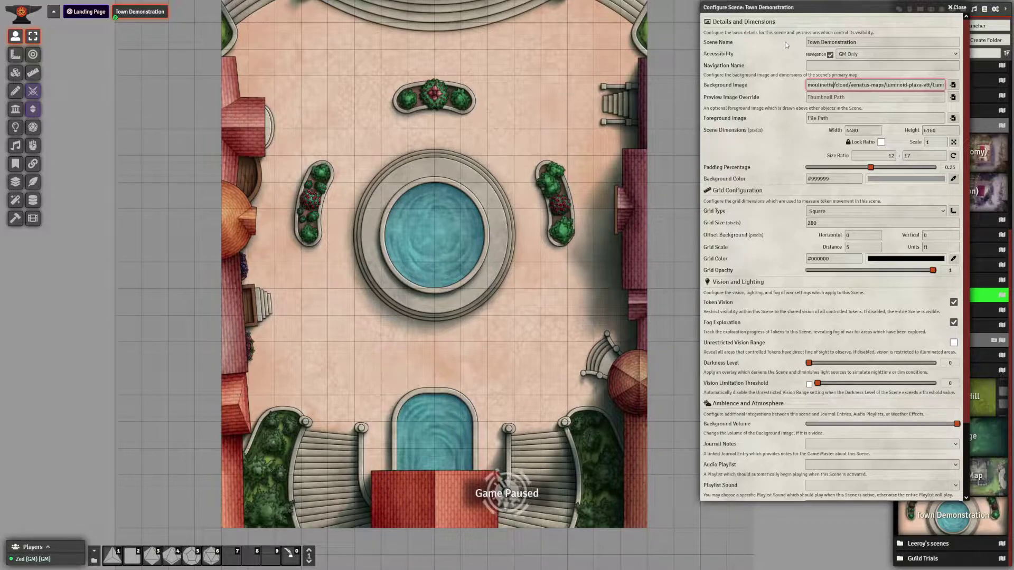
click(875, 41)
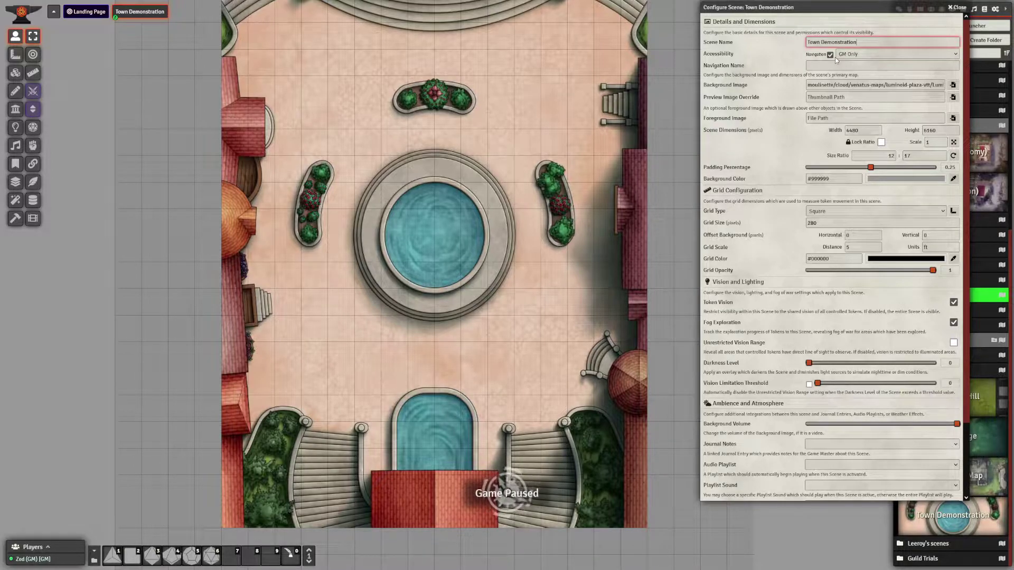
click(1000, 25)
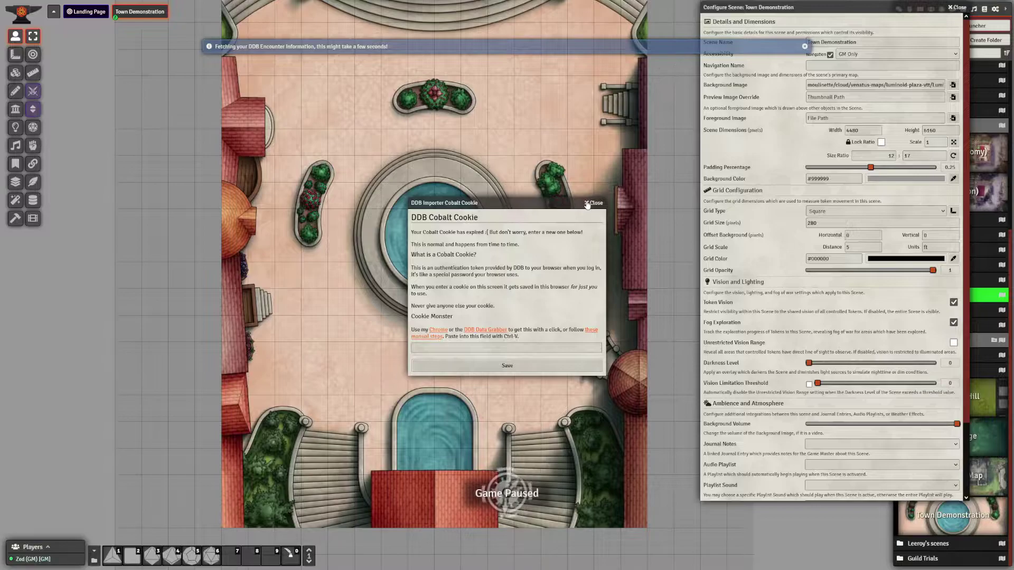
click(593, 203)
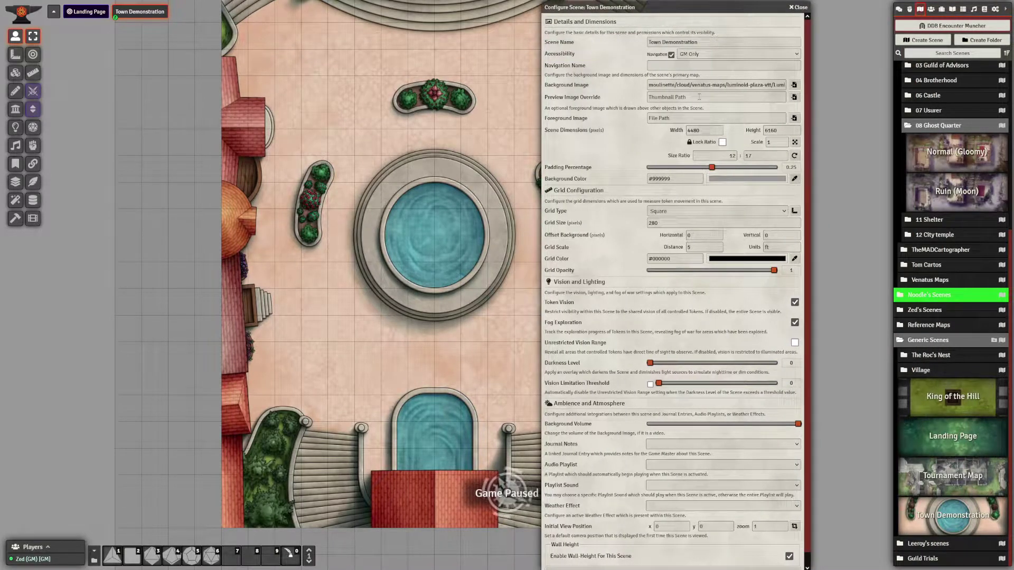
- Set the scene's navigation name to Town and save the configuration
click(671, 68)
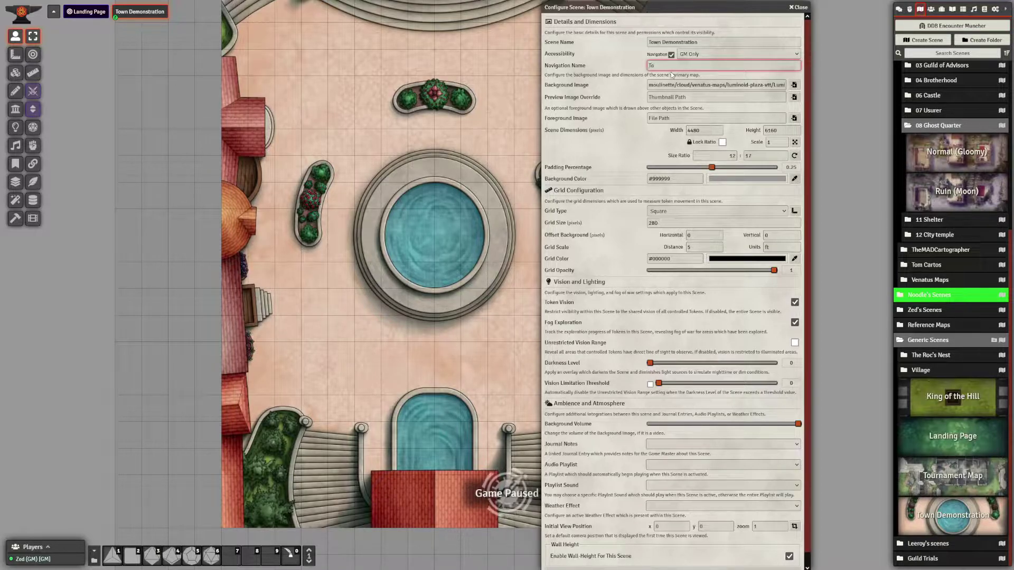
key(Return)
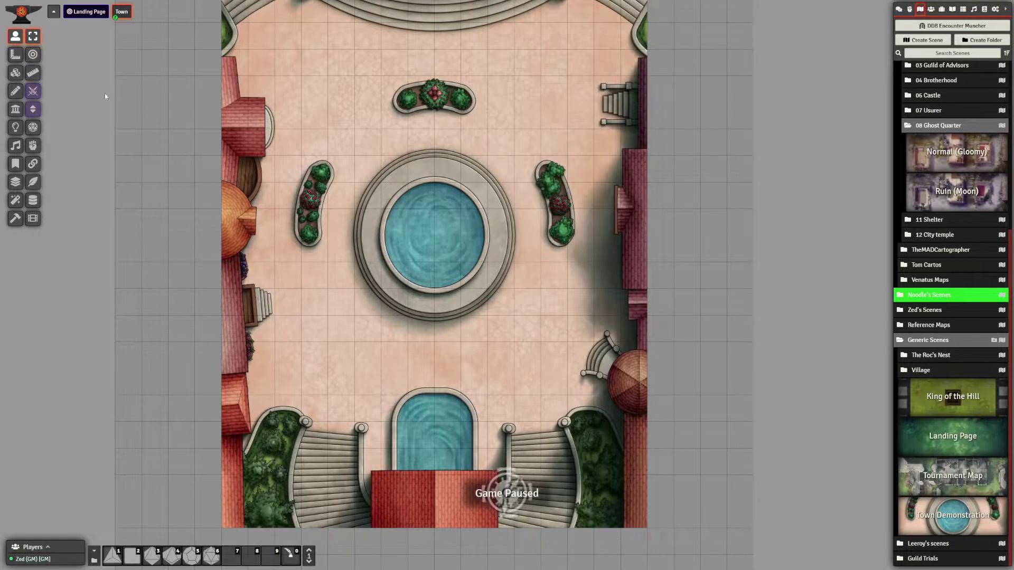
key(F11)
key(F11)
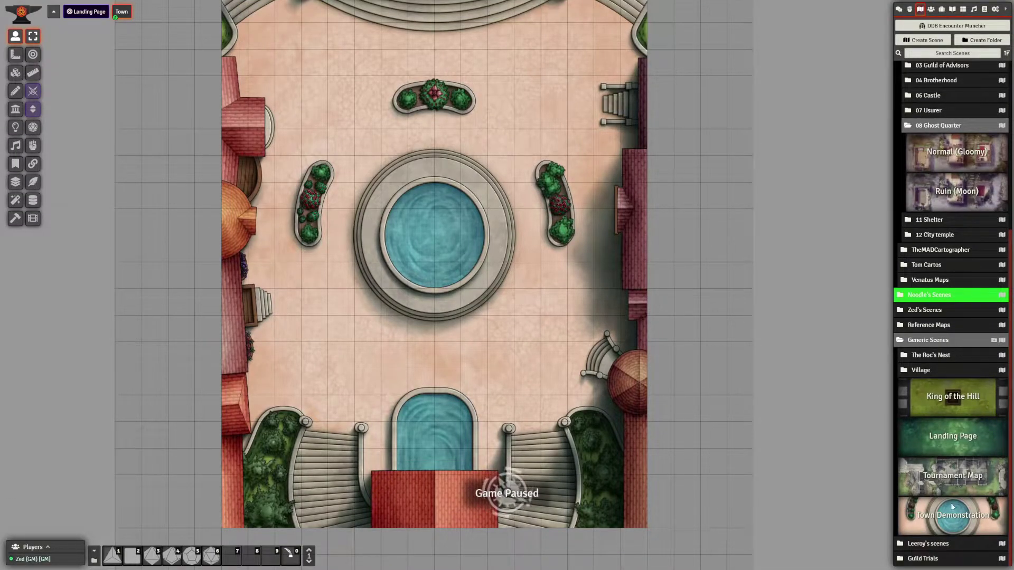
- Reopen the Town Demonstration scene's configuration and check its background image in the file browser without changing it
right_click(940, 528)
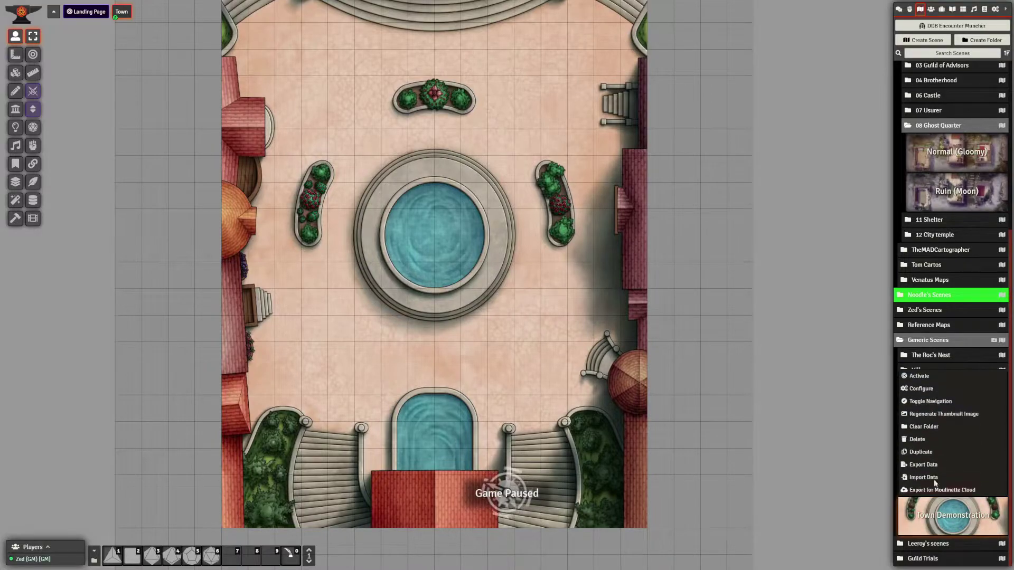
click(921, 390)
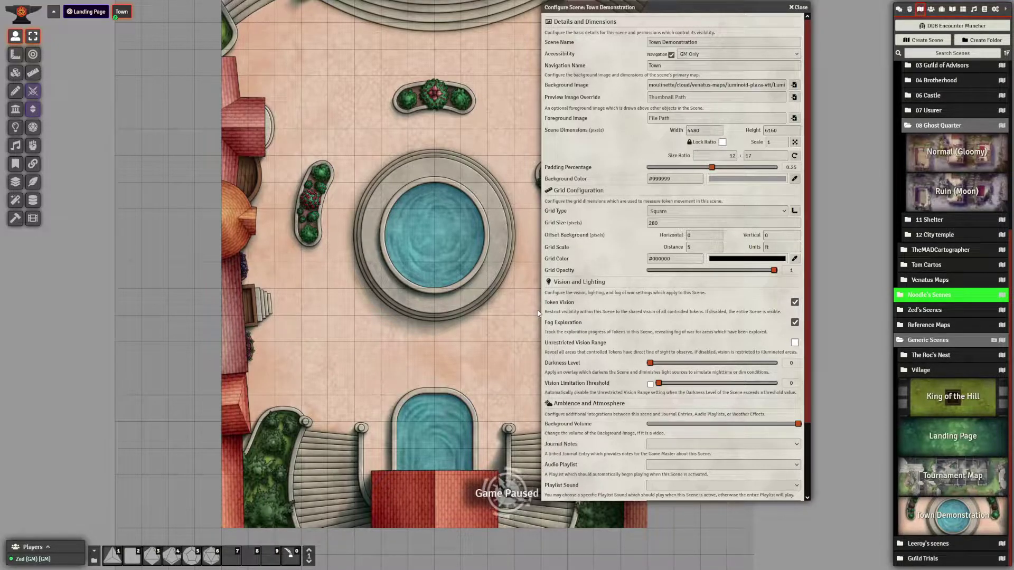
click(669, 118)
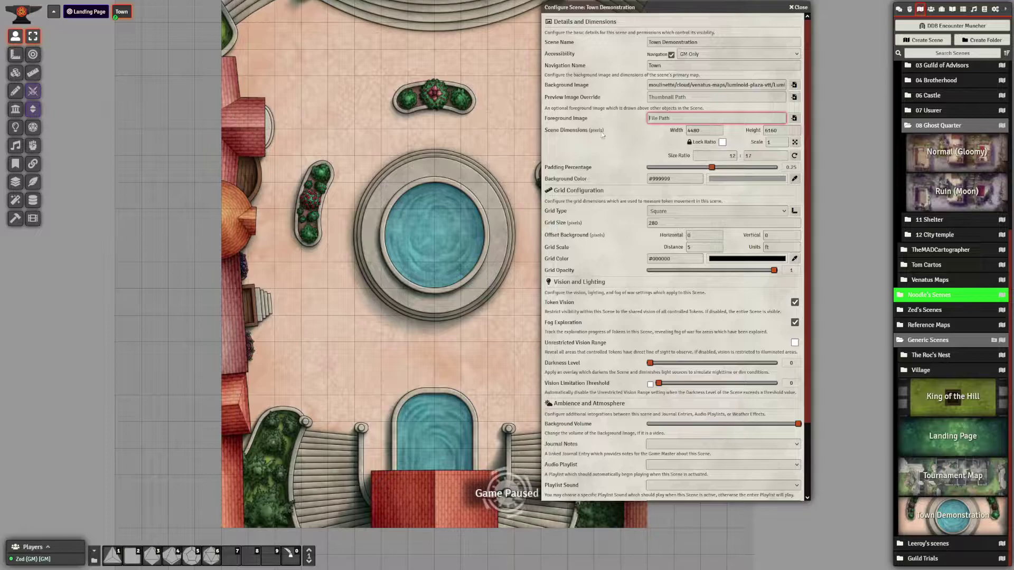
click(793, 85)
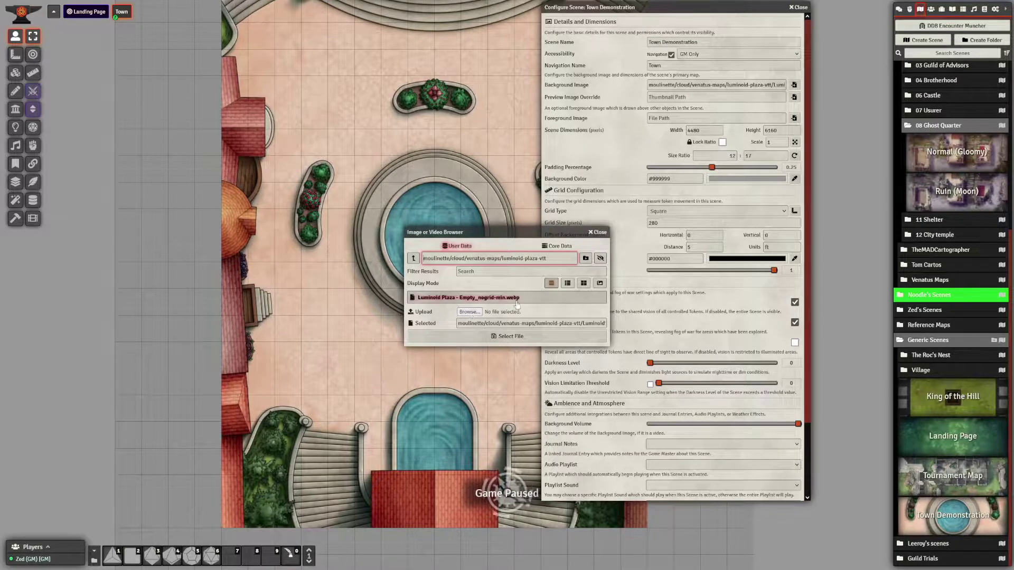
click(600, 233)
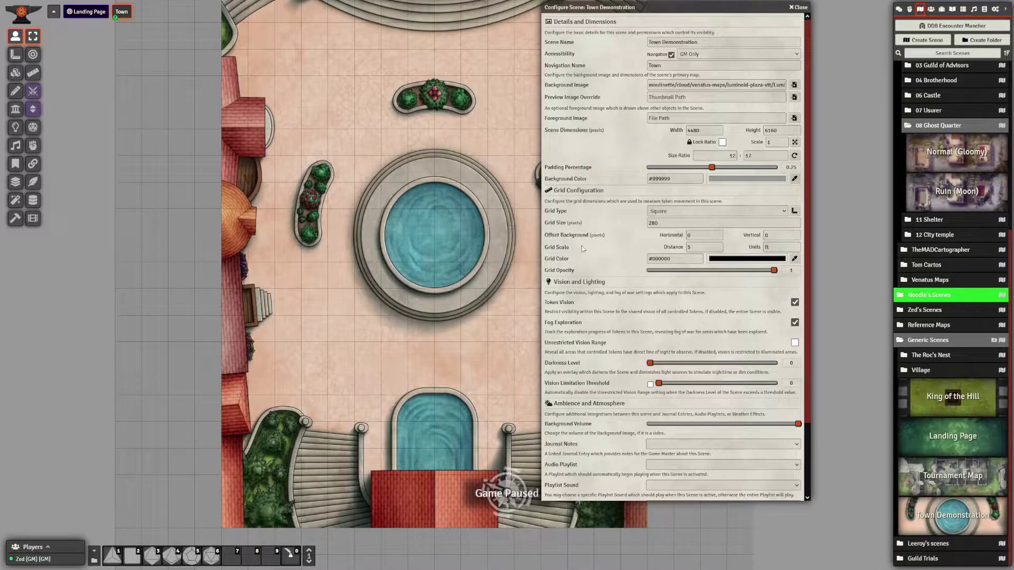
- Toggle Token Vision off and back on, and enable Unrestricted Vision Range for the scene
click(795, 303)
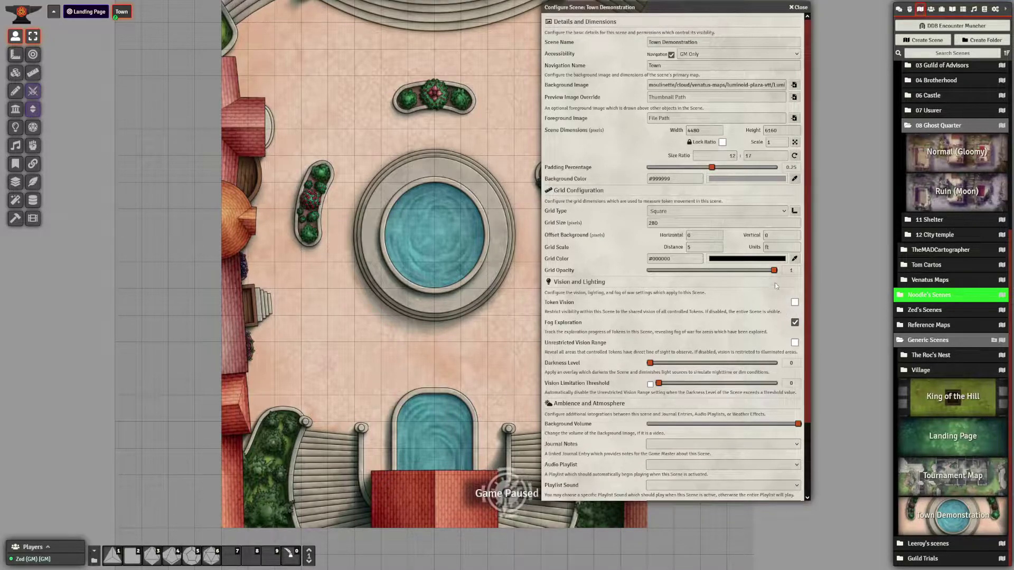
click(796, 304)
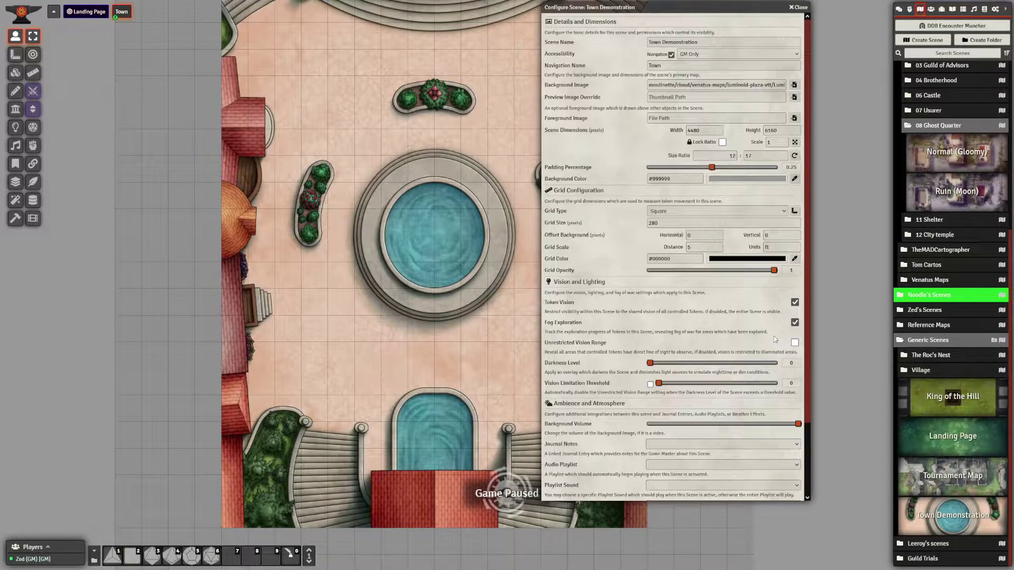
click(795, 343)
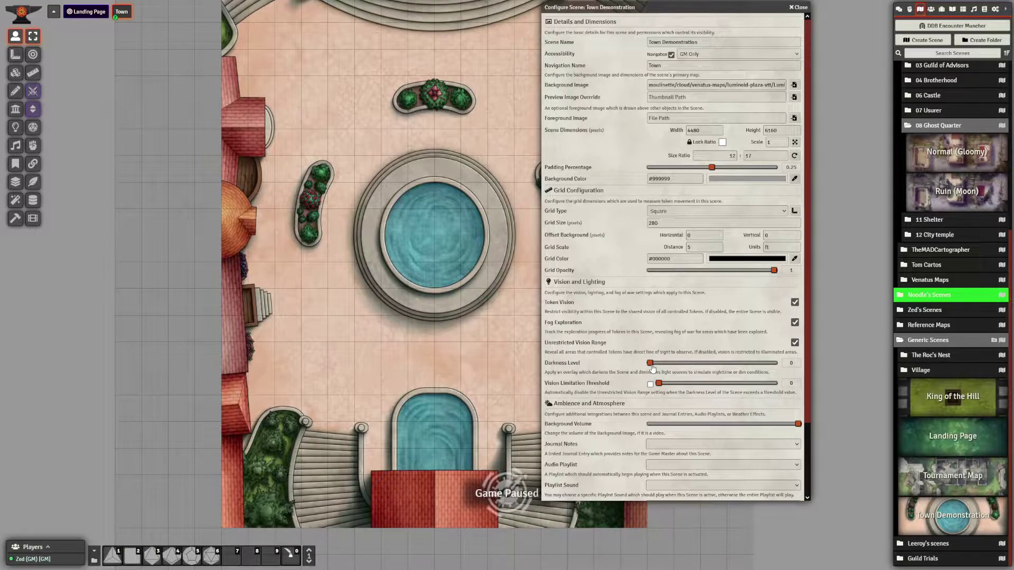
- Try a darkness level of 1 with the Vision Limitation Threshold enabled at 0.35
drag(652, 368, 781, 366)
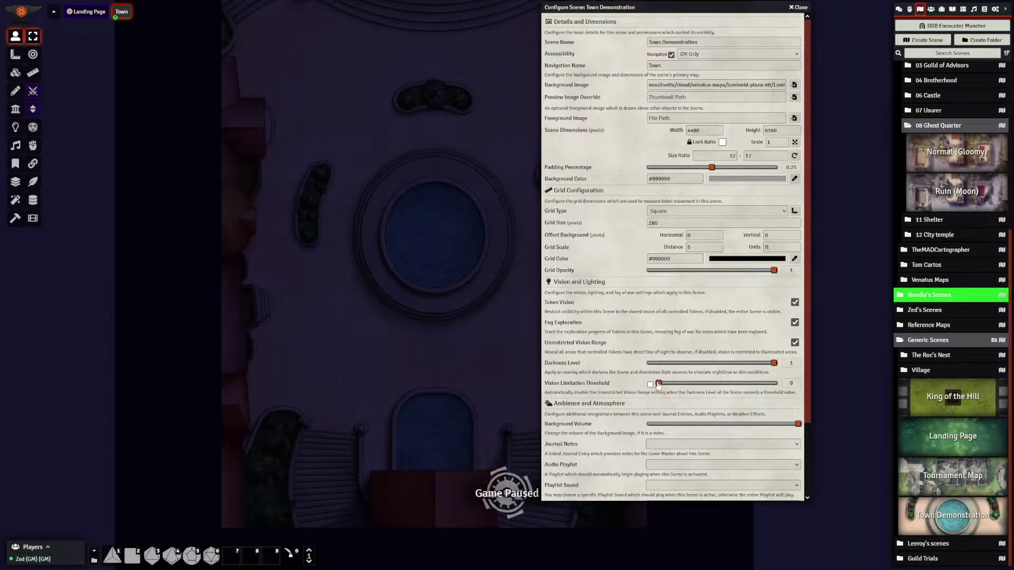
drag(660, 385, 700, 386)
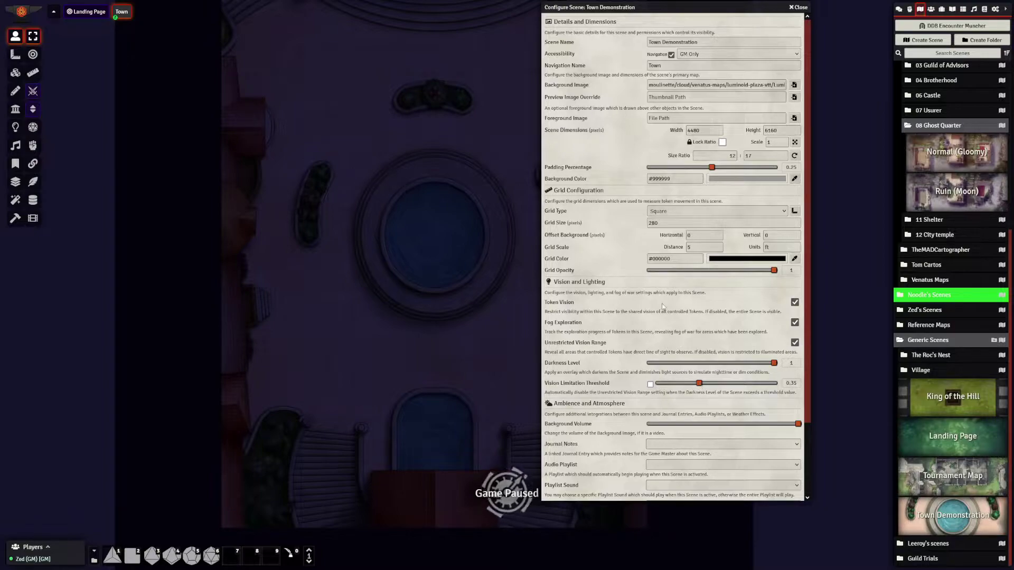
click(650, 384)
- Bring the darkness level back to 0 and disable the Vision Limitation Threshold
drag(700, 362, 675, 363)
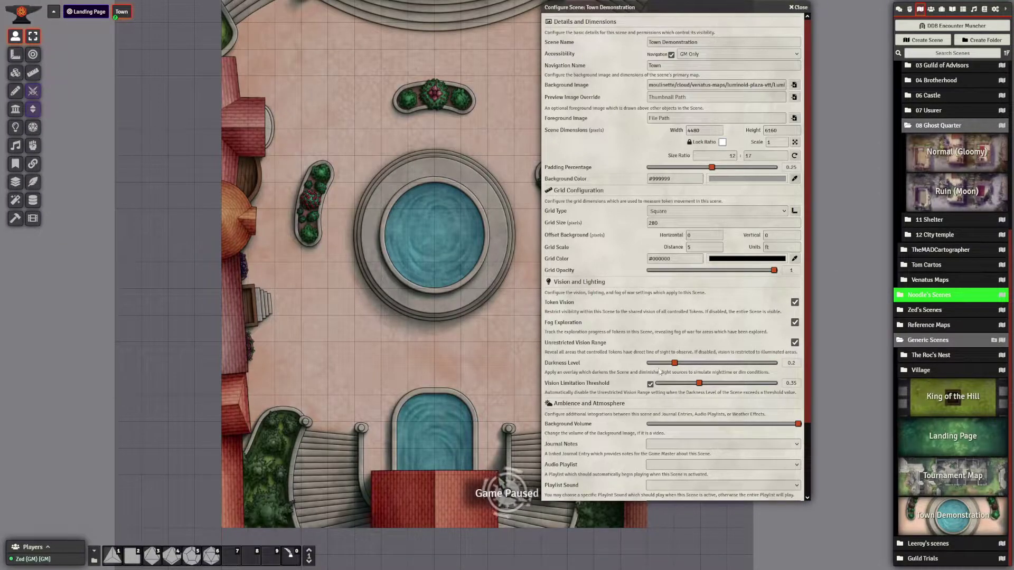
drag(674, 363, 650, 363)
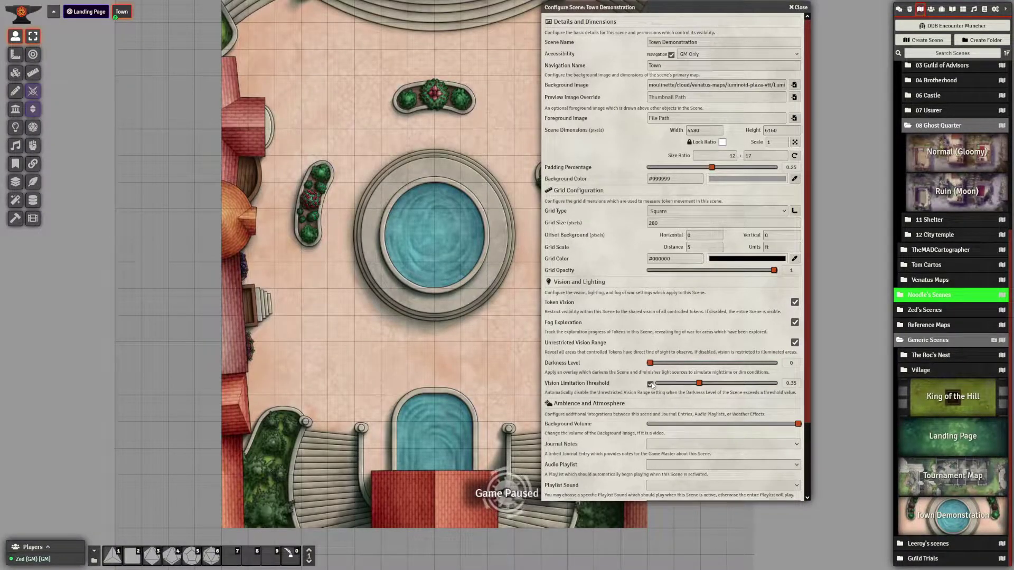
click(650, 385)
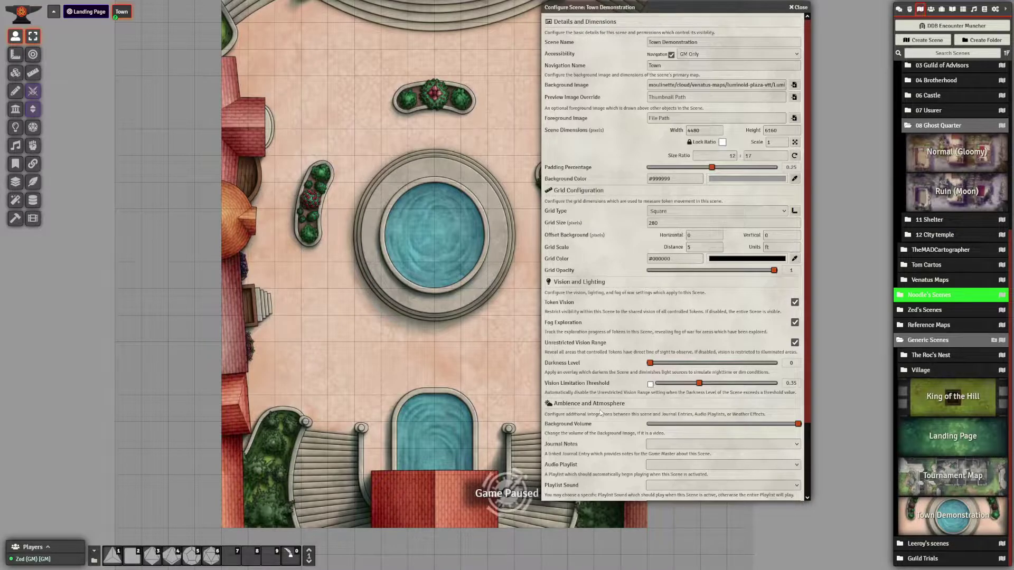
- Review the scene's remaining ambience, weather and initial view settings, and save the configuration changes
scroll(607, 410, down, 3)
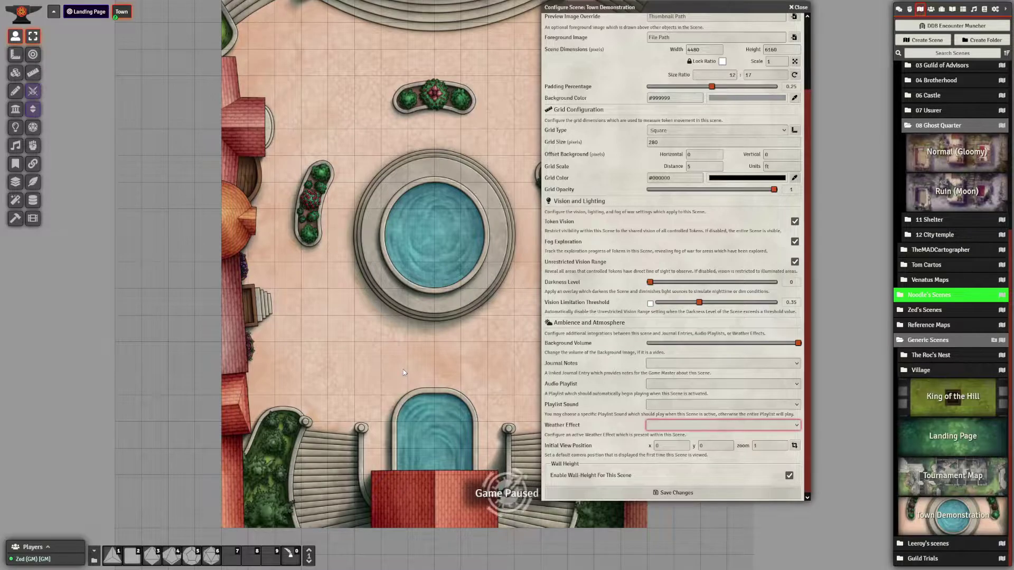
scroll(617, 461, down, 1)
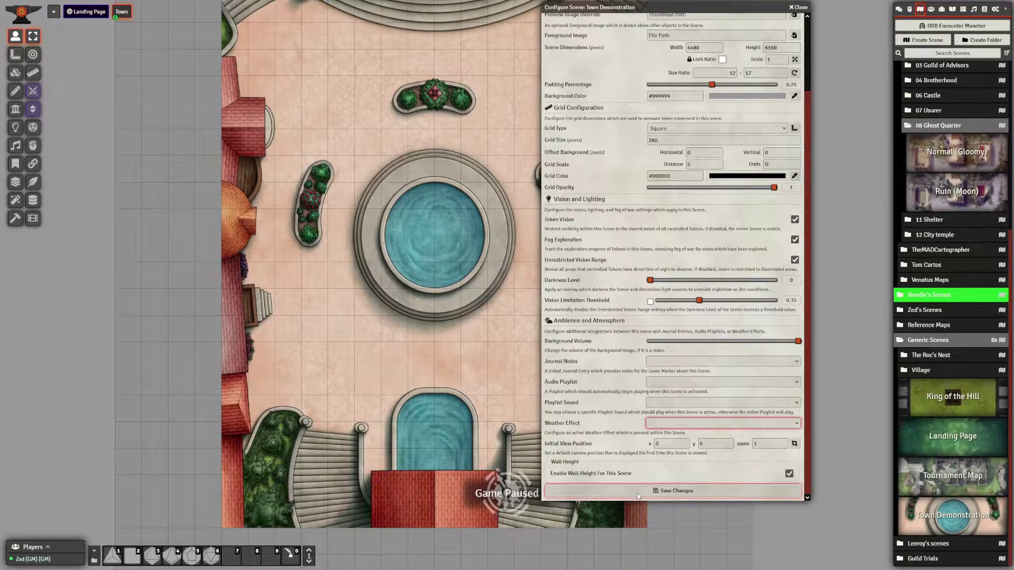
scroll(578, 416, up, 3)
scroll(578, 416, down, 3)
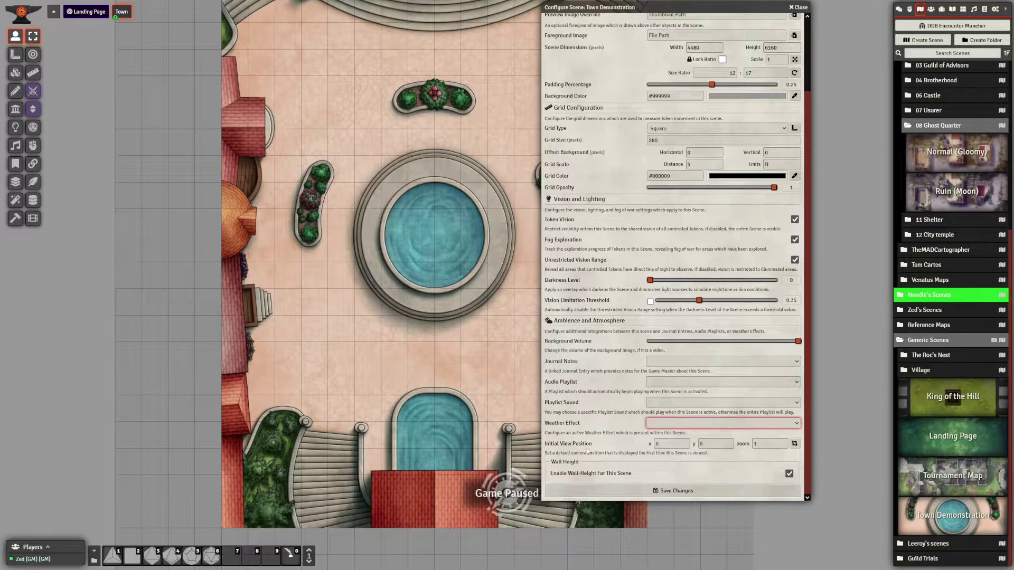
click(616, 492)
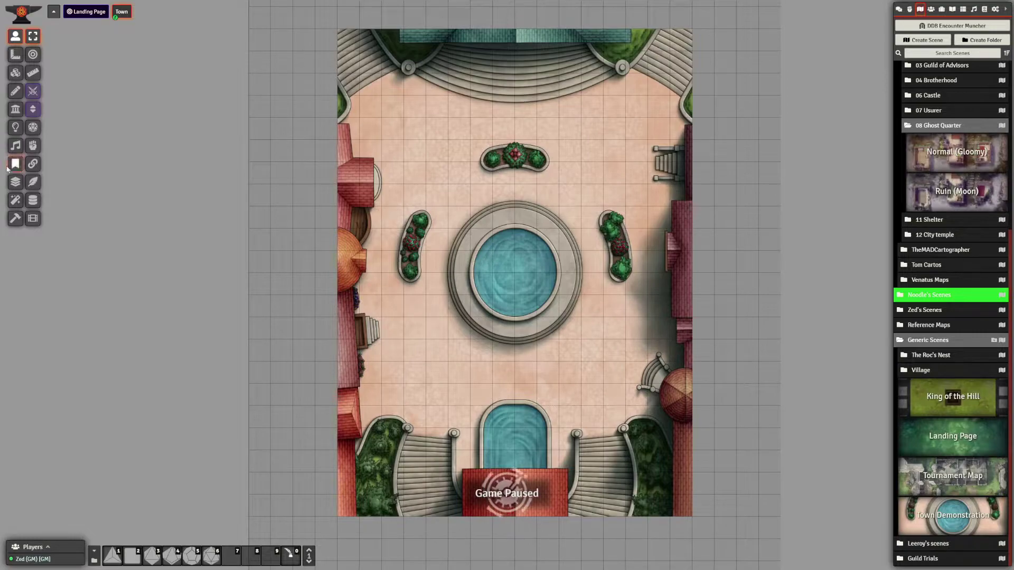
- Draw a horizontal test wall across the plaza just above the upper planter
click(16, 109)
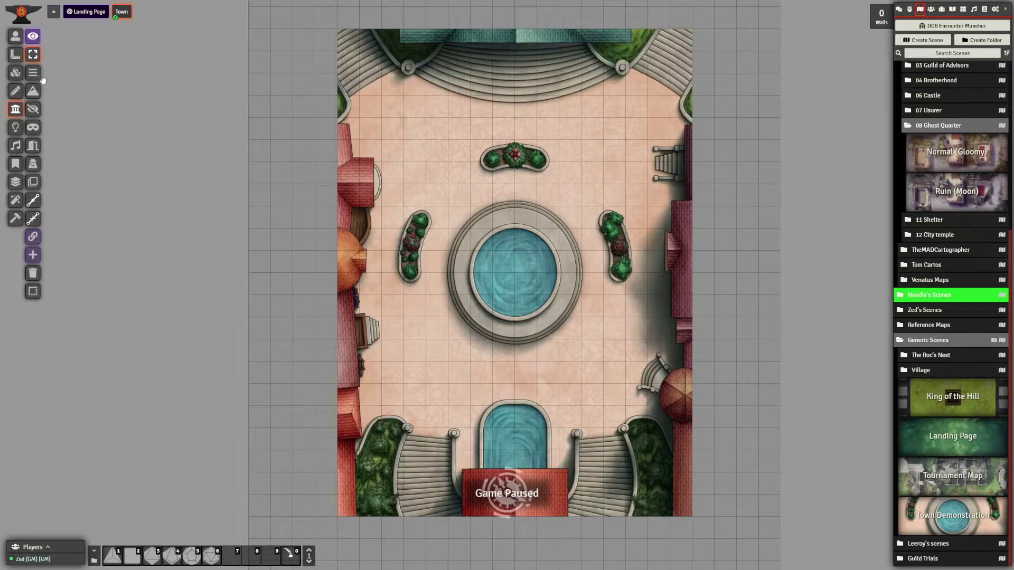
click(33, 74)
drag(557, 129, 442, 126)
click(15, 36)
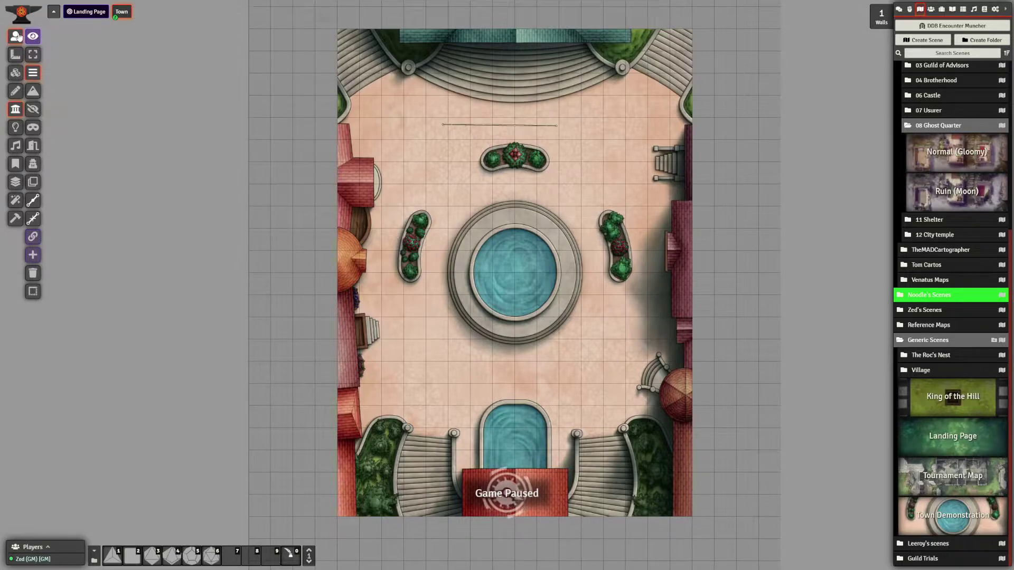
click(13, 110)
- Place a small light source below the test wall's left end, and clear all lights from the scene
click(15, 129)
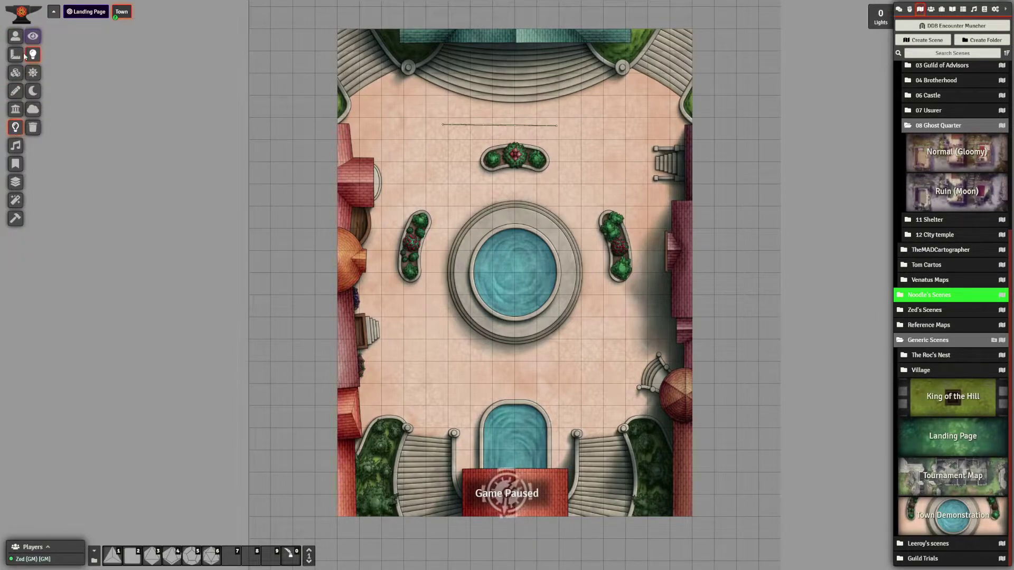
drag(448, 139, 442, 122)
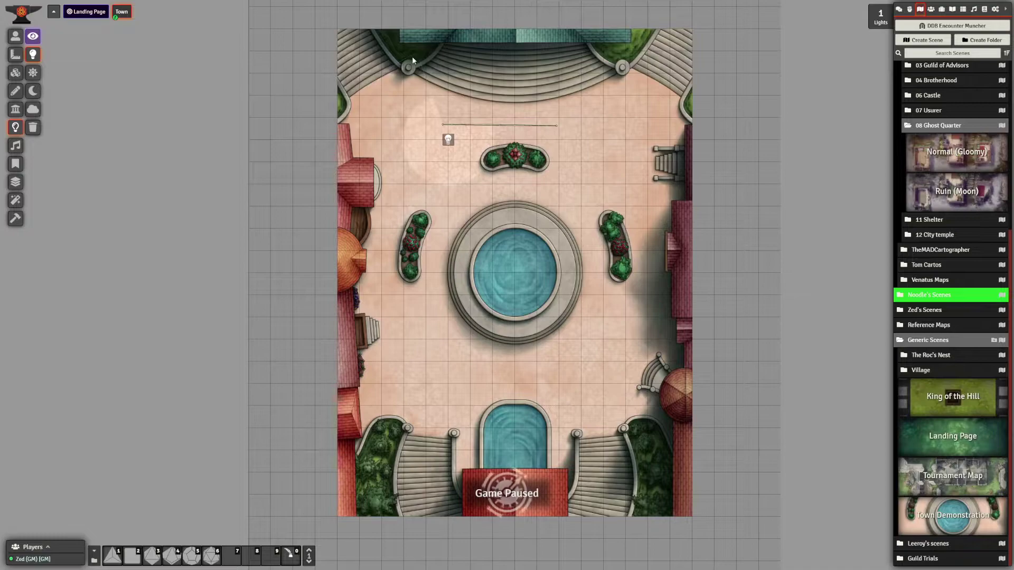
click(32, 127)
click(468, 299)
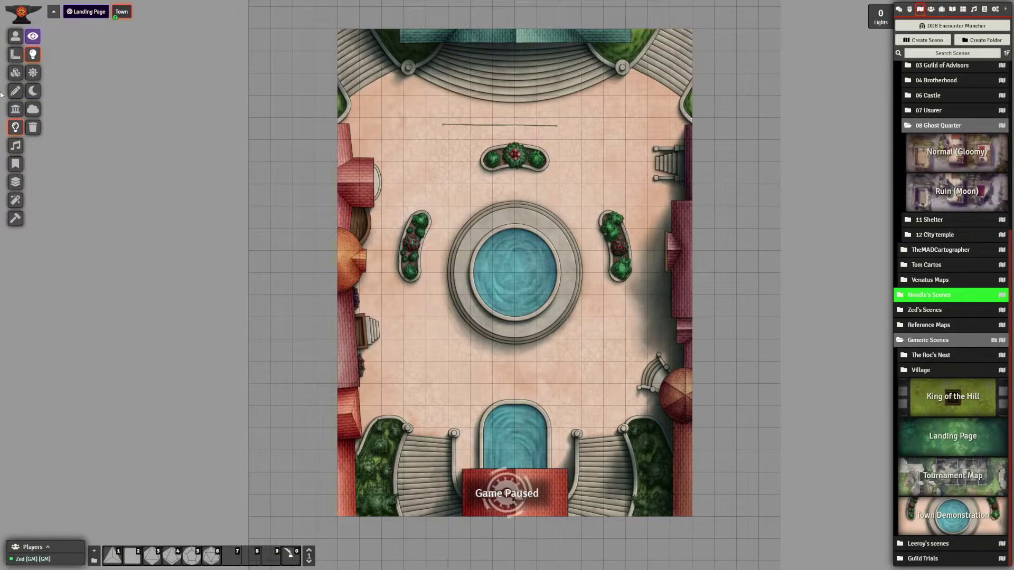
- Permanently delete all wall objects from the scene
click(15, 109)
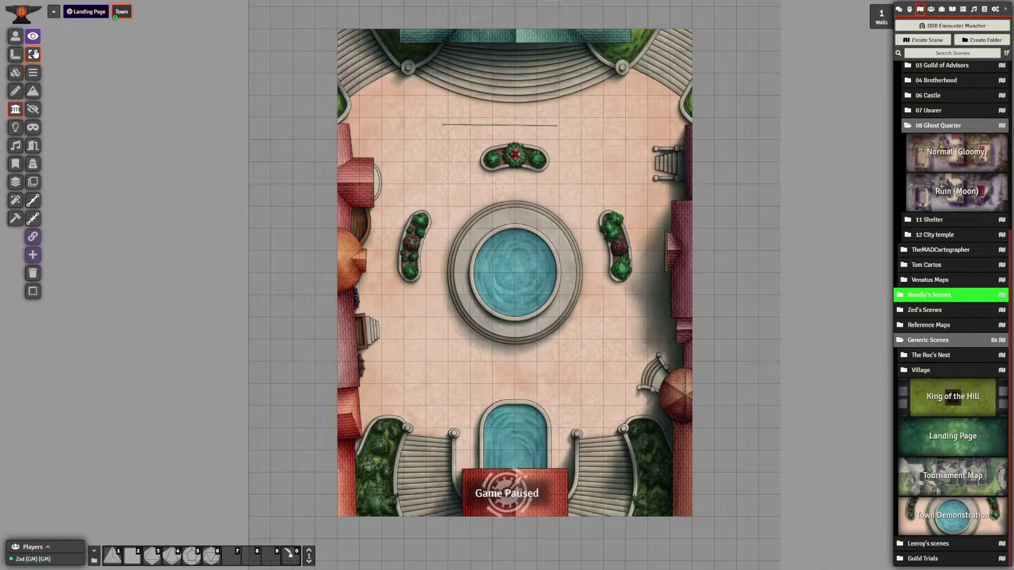
click(33, 273)
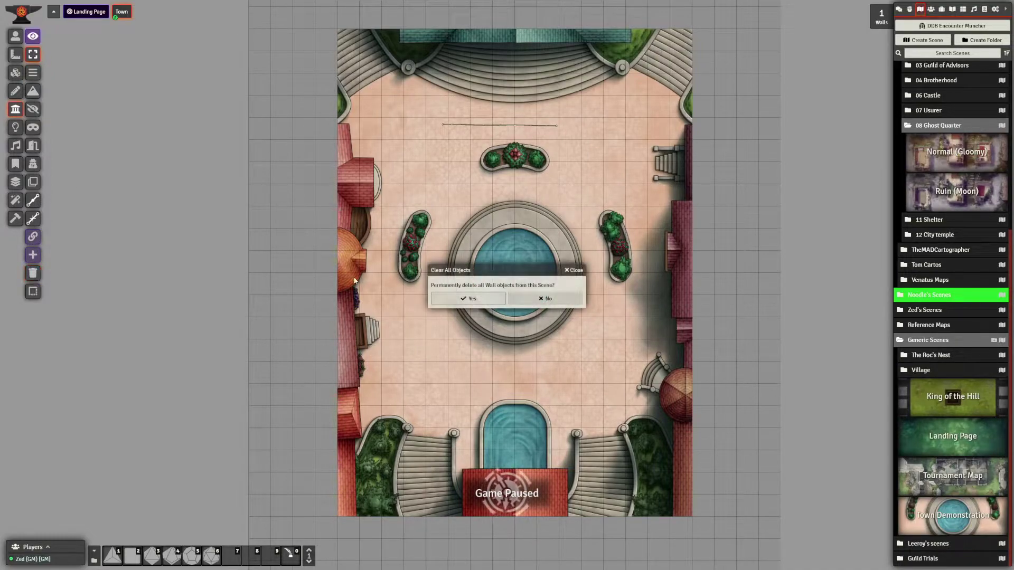
click(461, 297)
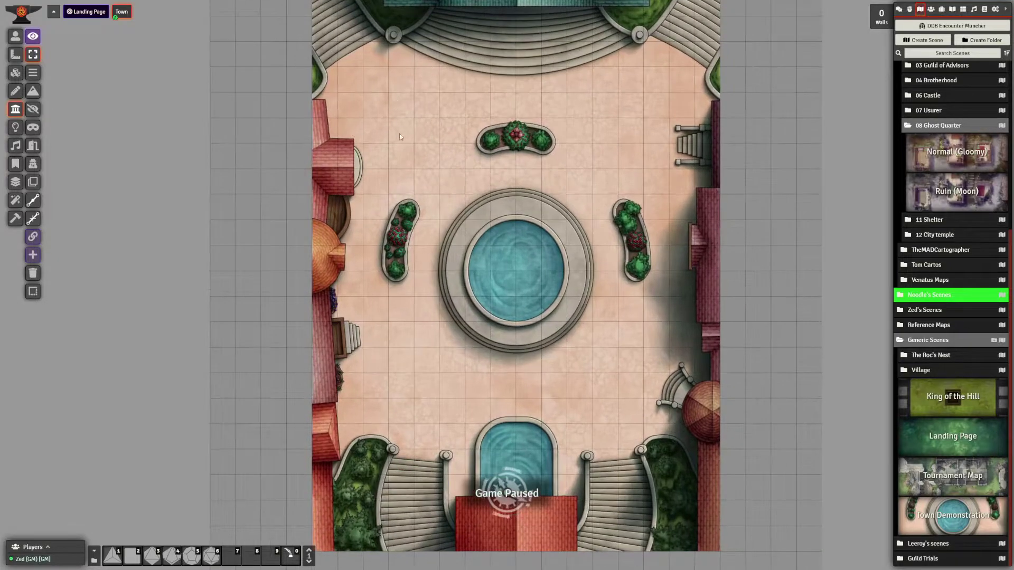
- Draw walls along the left side, front edge and right side of the teal-roofed building at the map's upper edge
scroll(414, 305, up, 2)
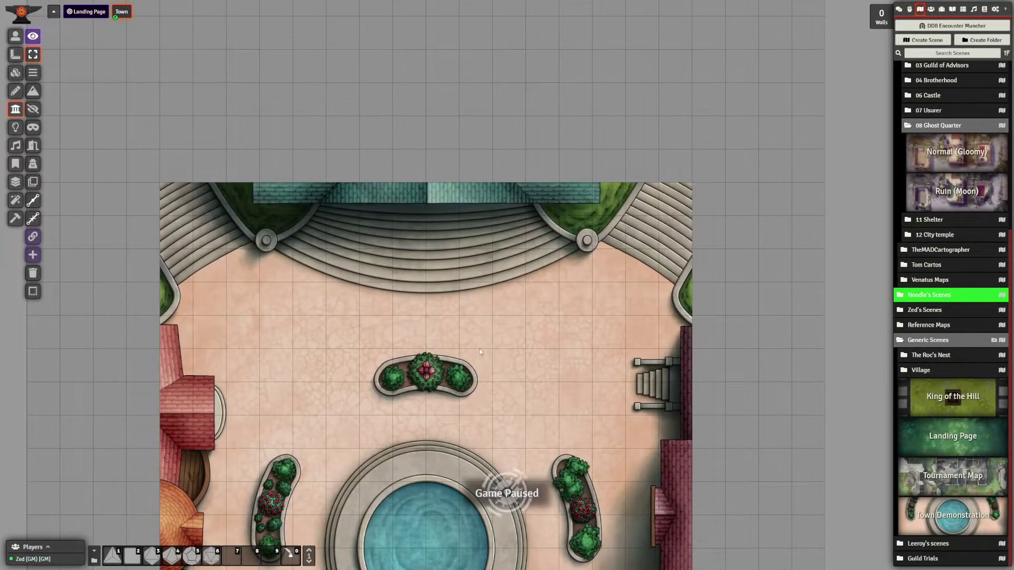
scroll(478, 349, down, 1)
click(33, 72)
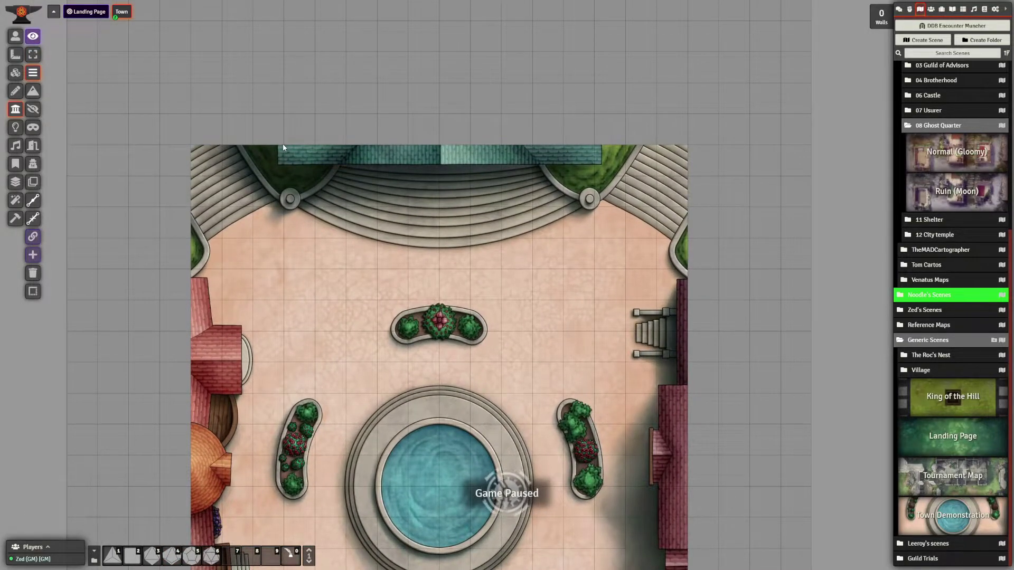
mouse_move(282, 145)
mouse_down()
mouse_move(283, 167)
mouse_move(601, 163)
mouse_up()
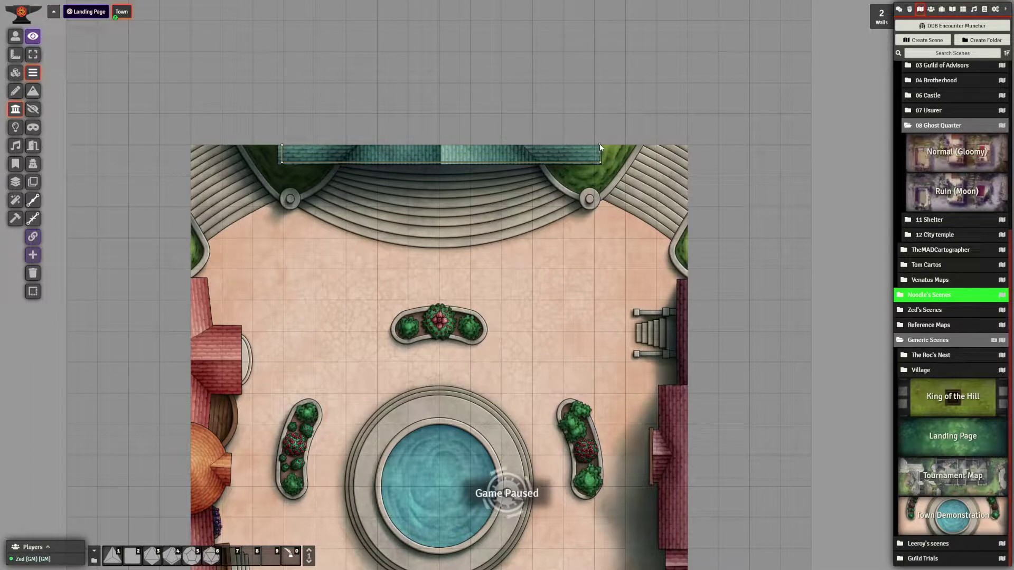
click(600, 145)
- Place the Observer actor's token on the plaza just below the large staircase
scroll(942, 64, up, 3)
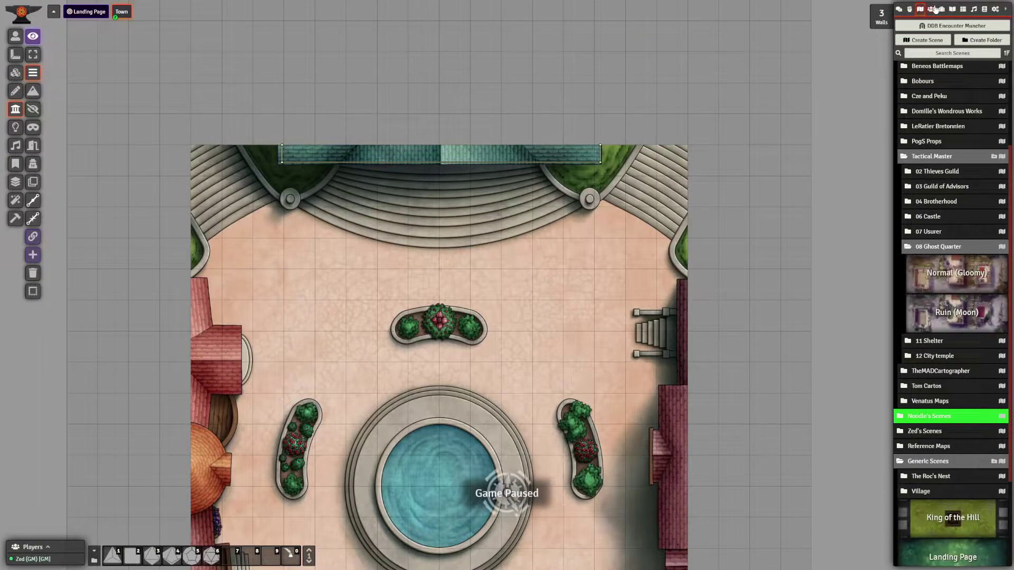
click(931, 9)
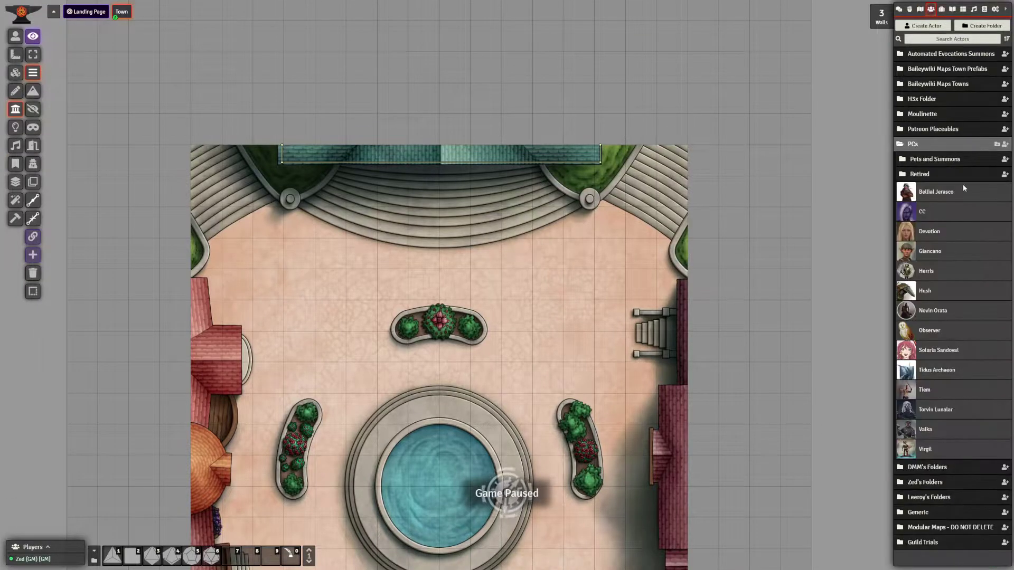
drag(907, 330, 428, 258)
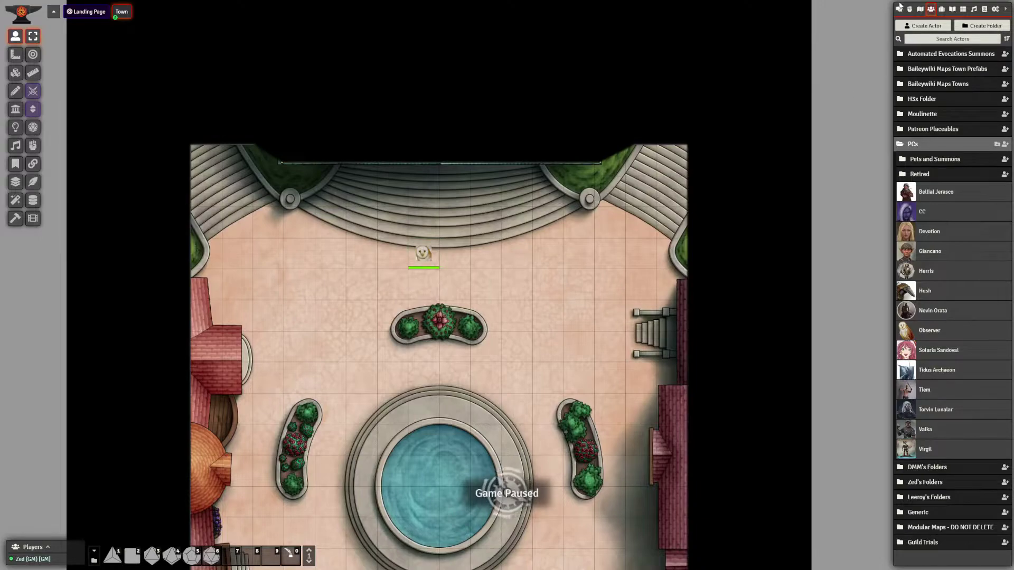
- Flush all messages from the chat log
click(899, 9)
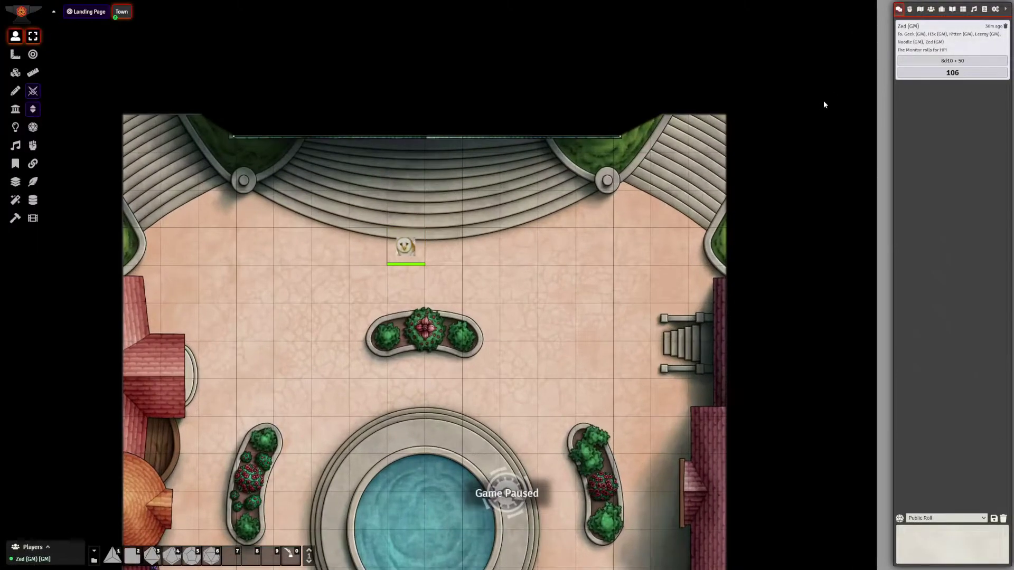
click(1003, 519)
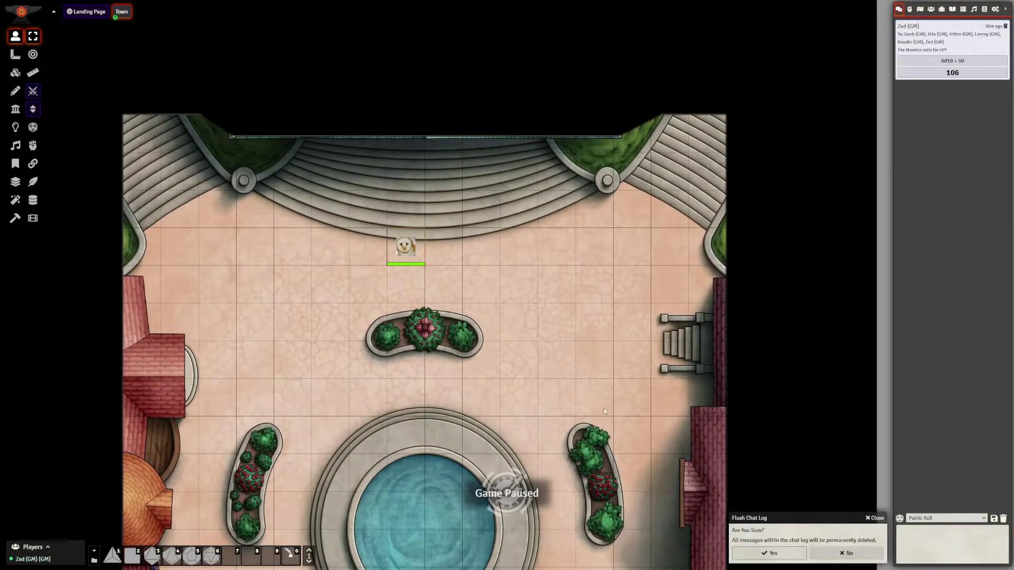
click(771, 555)
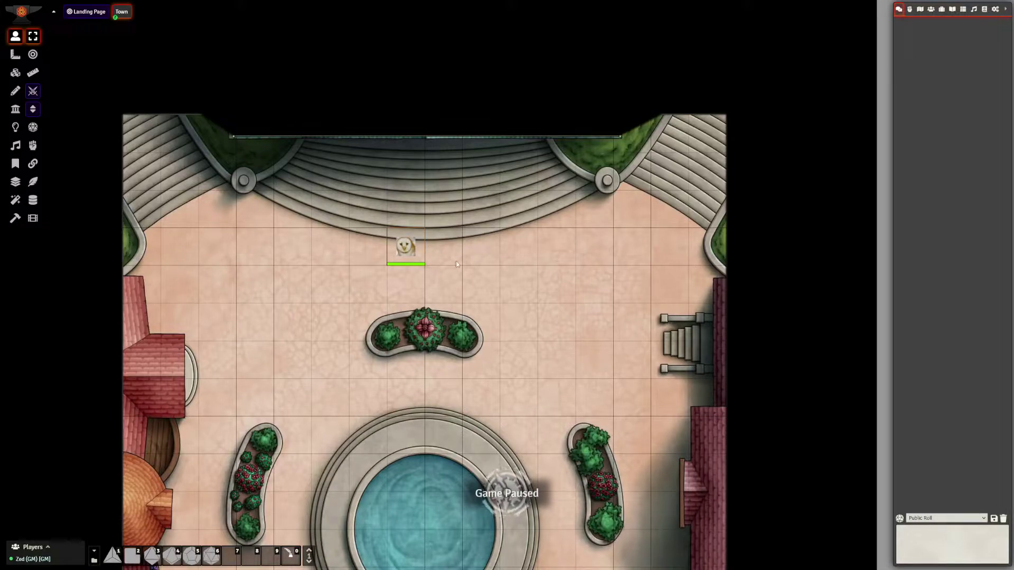
- Move the Observer token toward the teal building's right side to test the walls' line of sight
drag(406, 247, 626, 235)
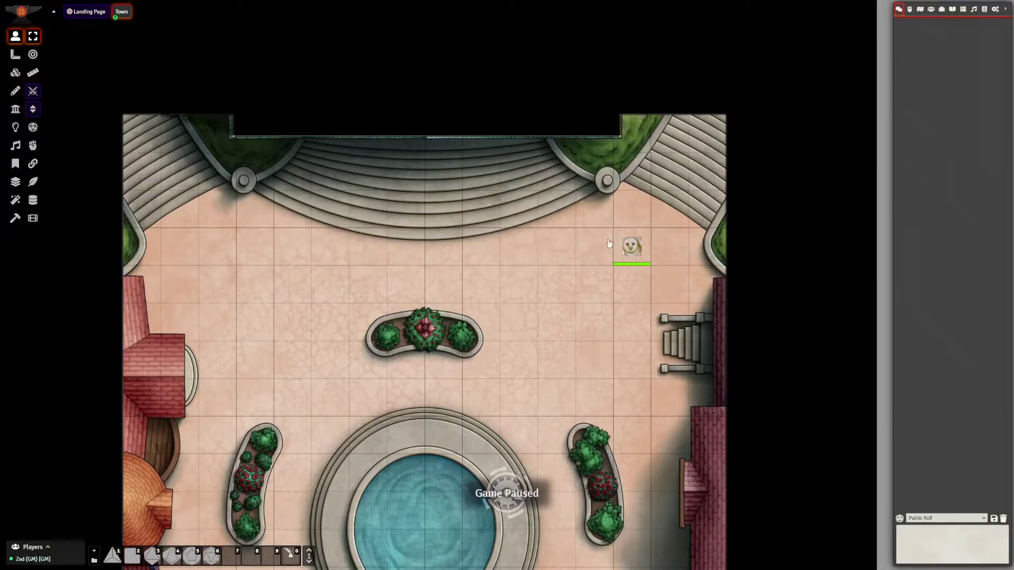
drag(637, 246, 632, 206)
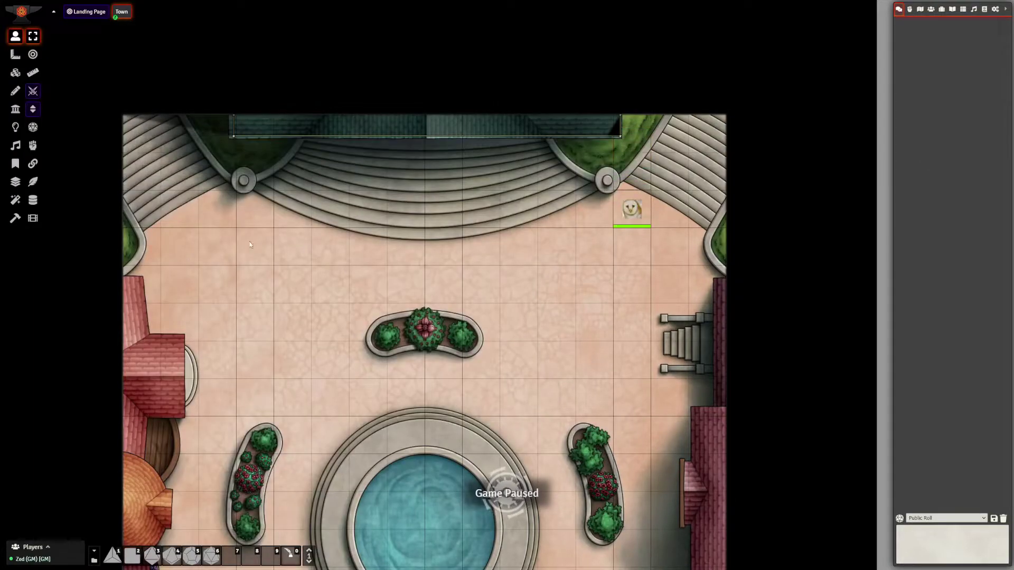
- Enclose the entire scene with boundary walls along the map's outer edges
click(15, 109)
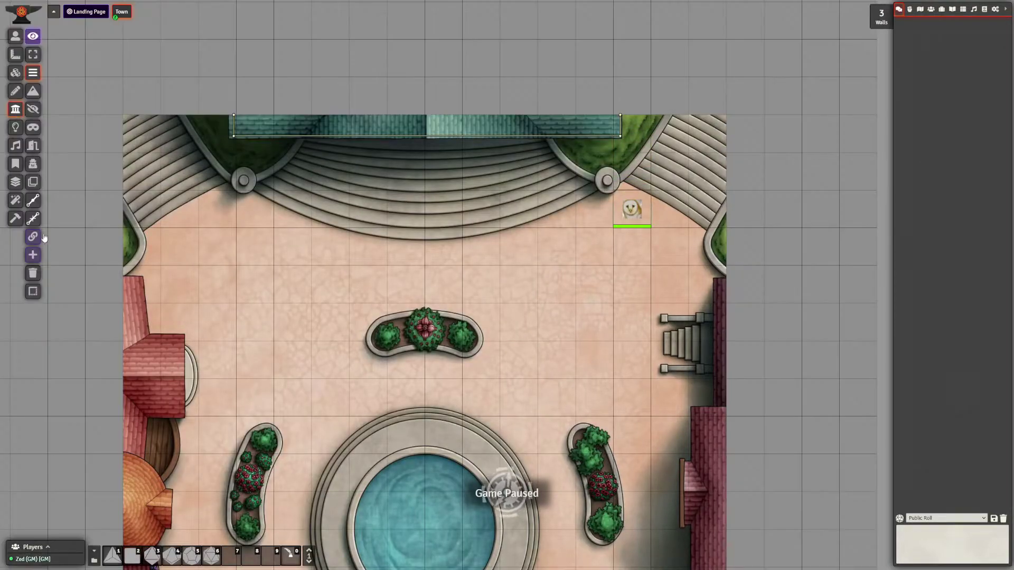
click(36, 291)
click(454, 300)
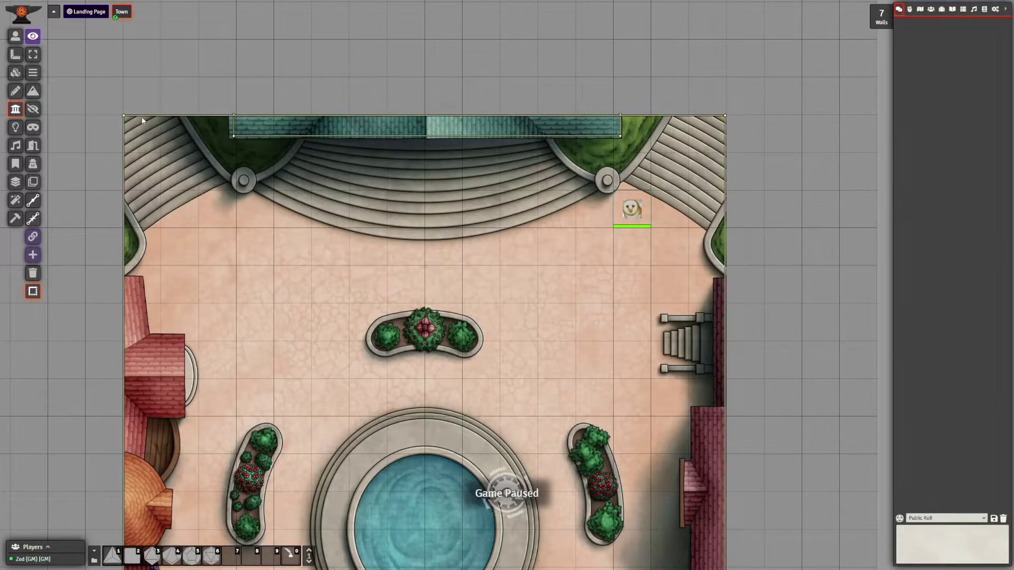
- Move the Observer token beside the teal building, to the map's right edge and back onto the plaza to test the walls
click(15, 36)
drag(635, 212, 640, 136)
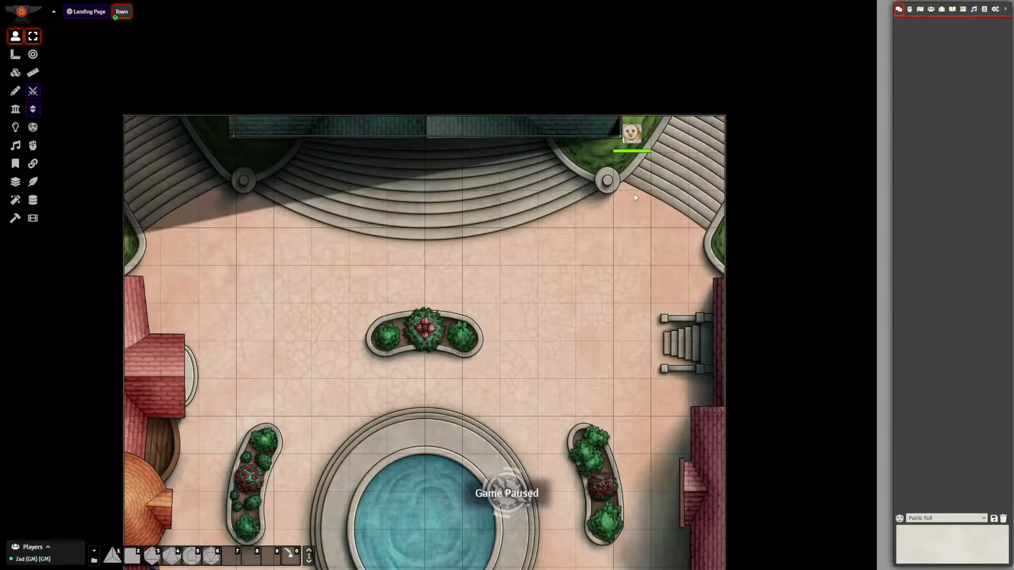
key(Right)
key(Right)
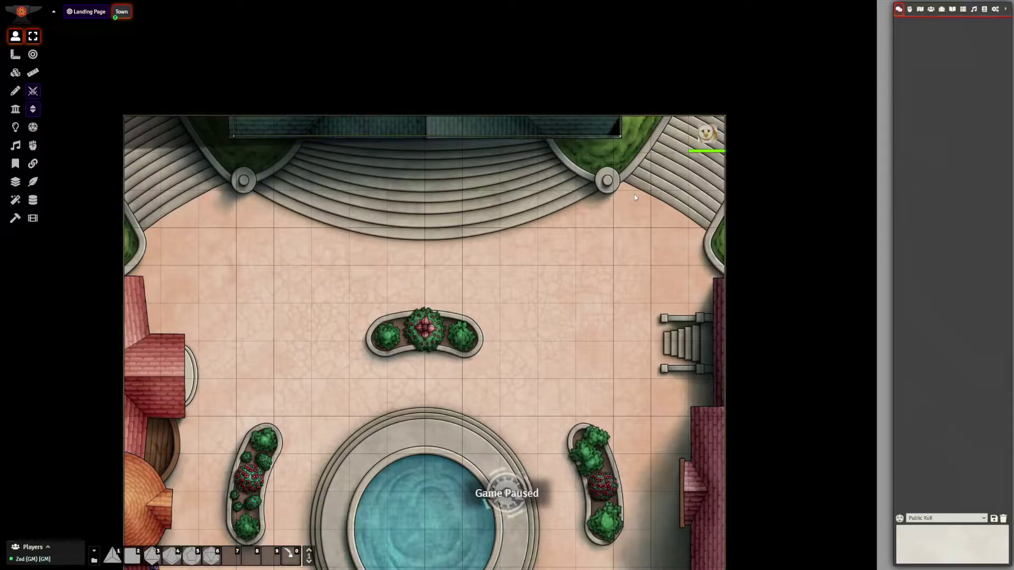
key(Left)
key(Down)
key(Left)
key(Down)
key(Left)
key(Down)
key(Left)
key(Left)
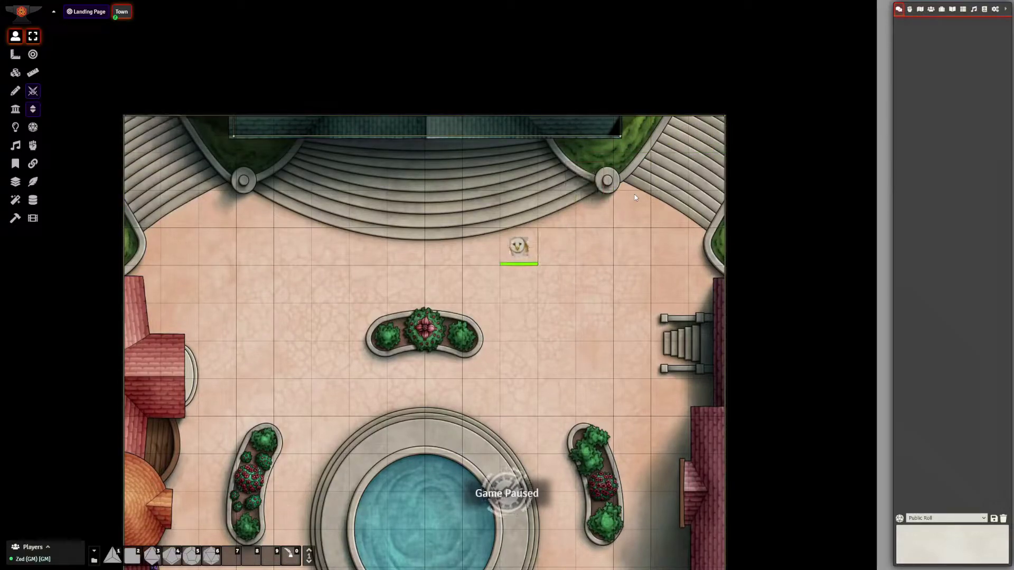
click(563, 220)
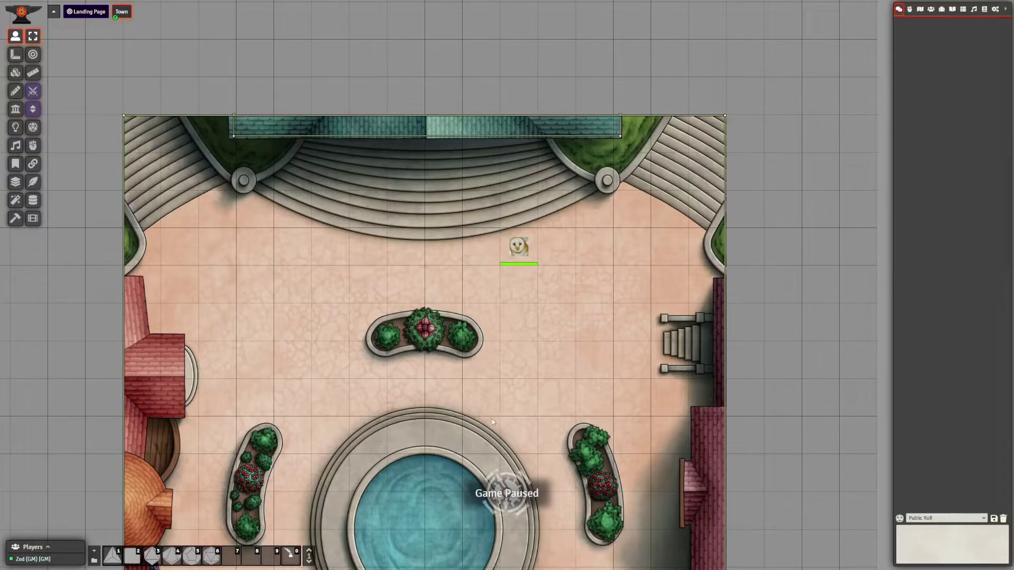
- Try drawing a diagonal wall from the map's upper left corner toward the plaza, and undo it
drag(492, 419, 546, 364)
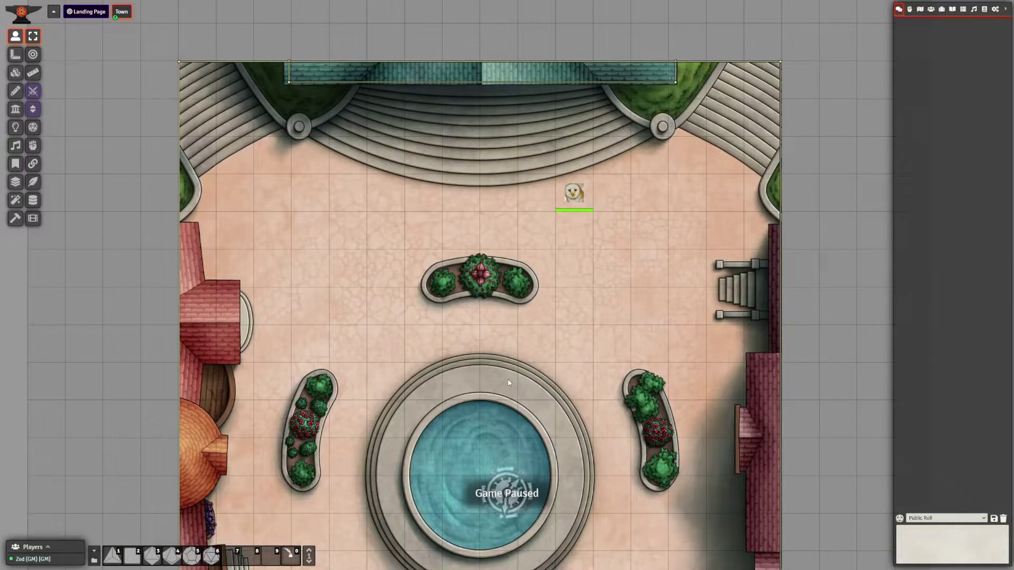
drag(508, 378, 519, 332)
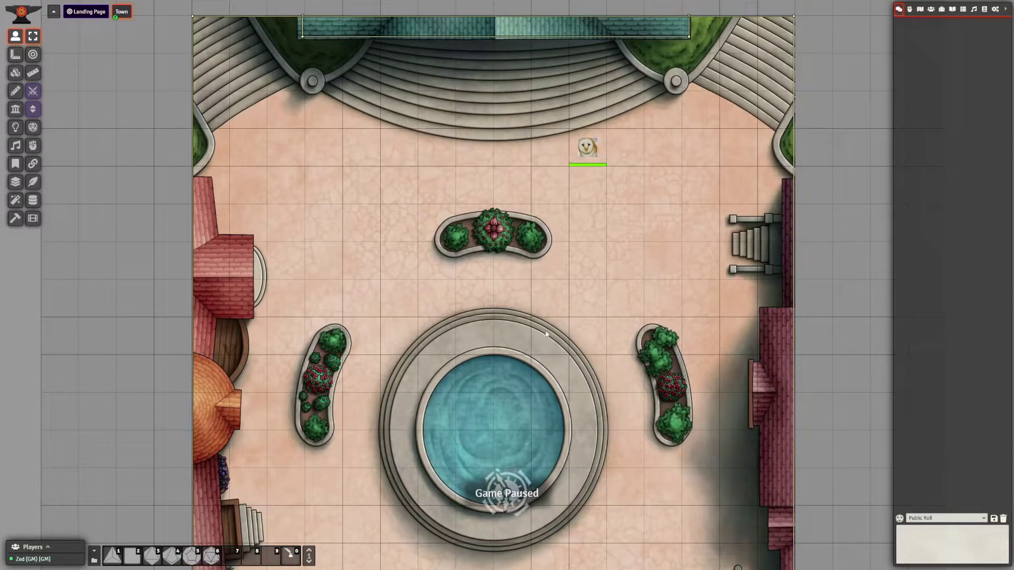
scroll(543, 334, down, 6)
click(15, 109)
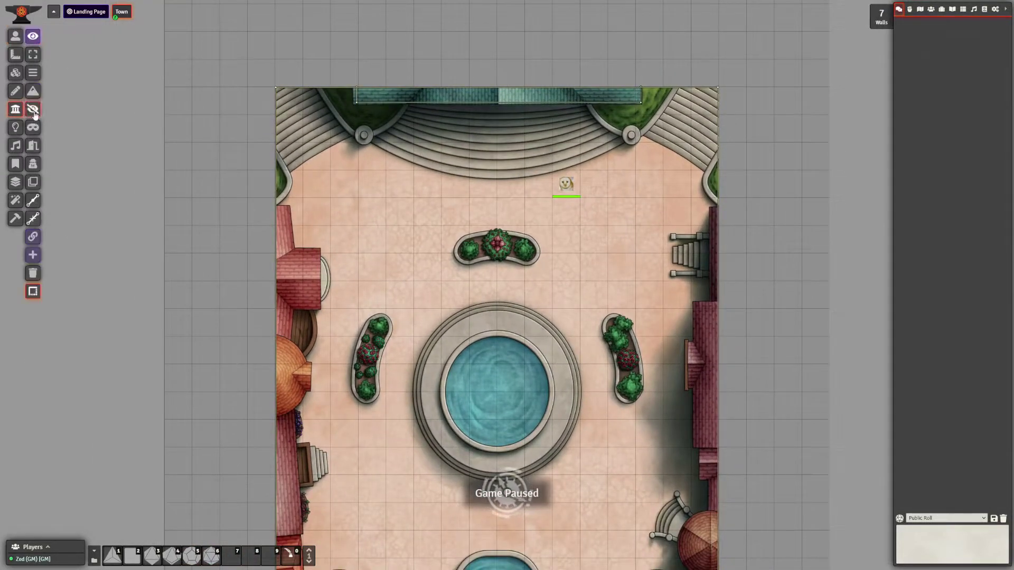
click(33, 73)
click(275, 88)
drag(314, 138, 391, 246)
key(ctrl+z)
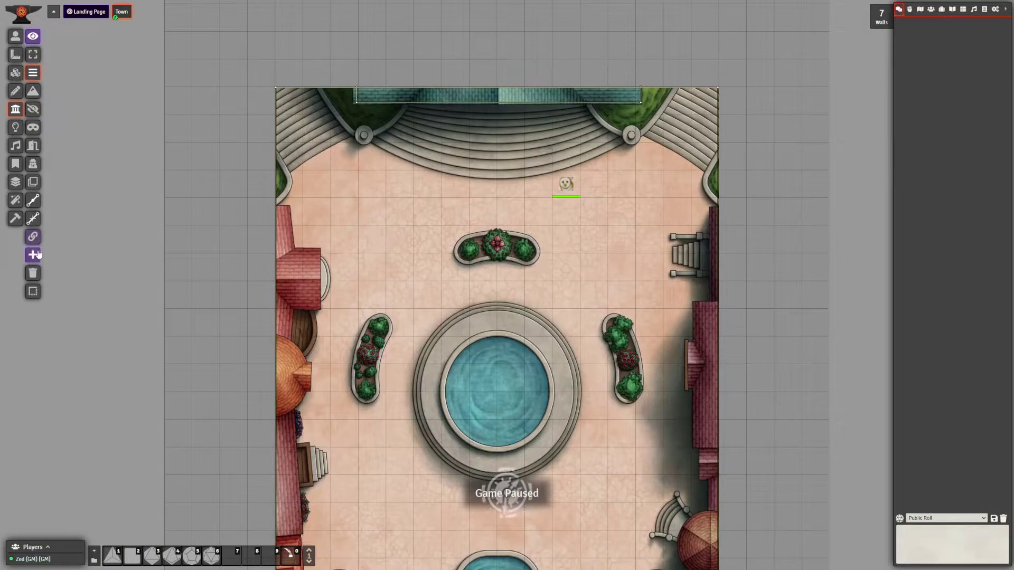
- Draw a diagonal wall from the map's upper left corner to a grid intersection on the plaza
drag(374, 218, 386, 228)
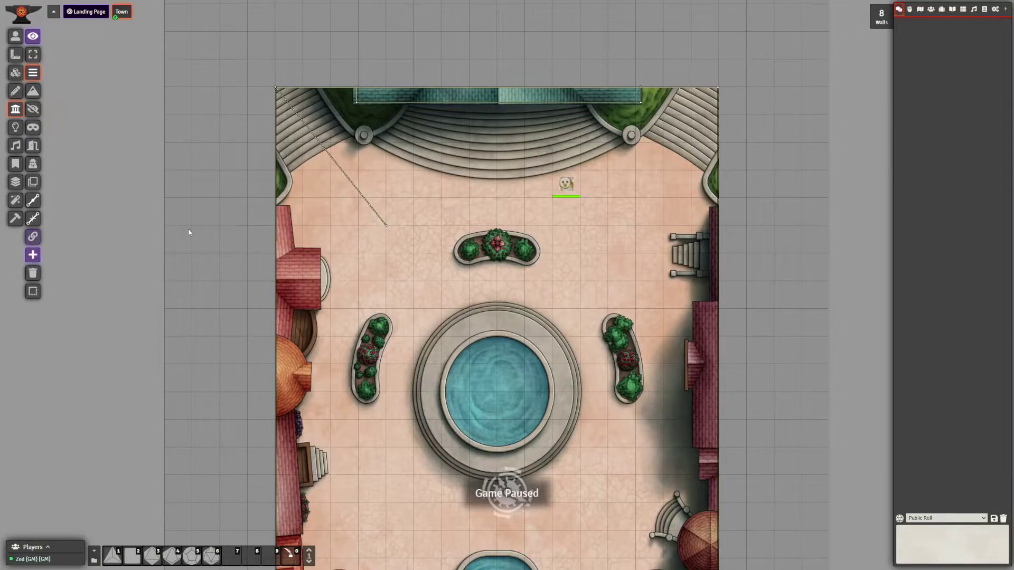
scroll(237, 340, up, 3)
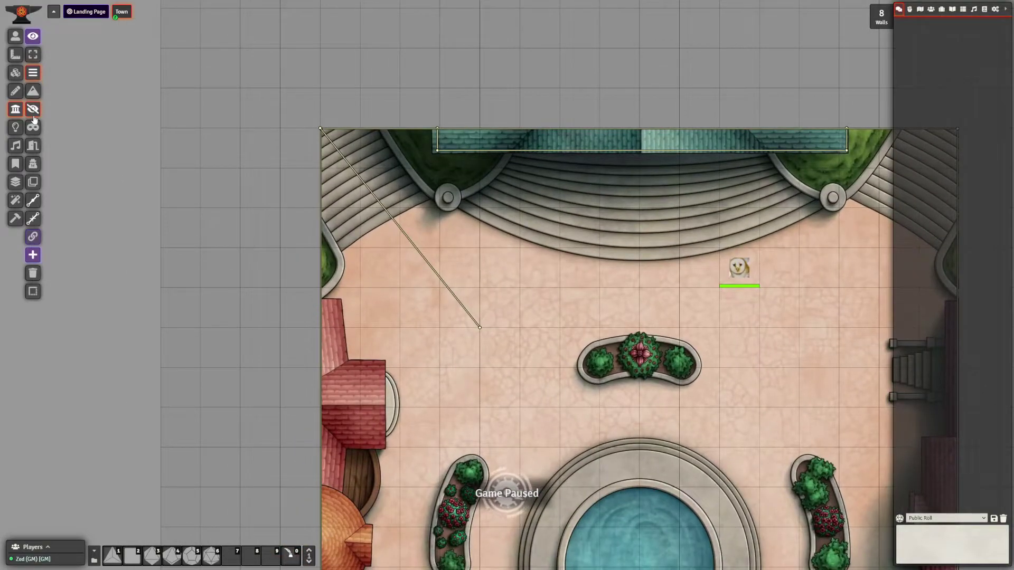
mouse_move(480, 328)
mouse_down()
mouse_move(479, 288)
mouse_move(440, 288)
mouse_move(442, 329)
mouse_move(481, 334)
mouse_up()
- Move the Observer token beside the diagonal wall to check how it blocks vision and movement
click(15, 36)
click(739, 268)
drag(739, 269, 595, 288)
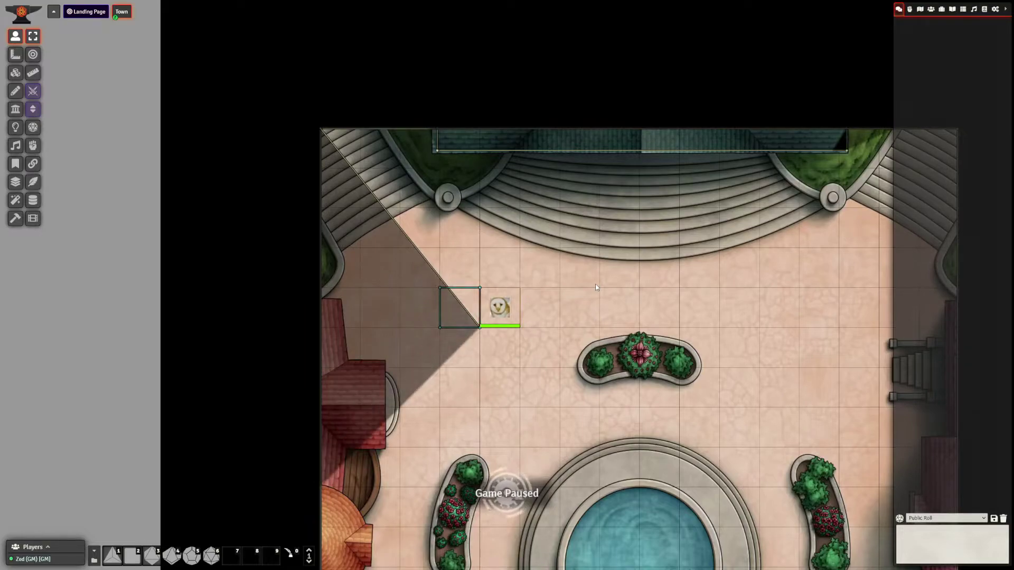
key(Up+Left)
key(Up)
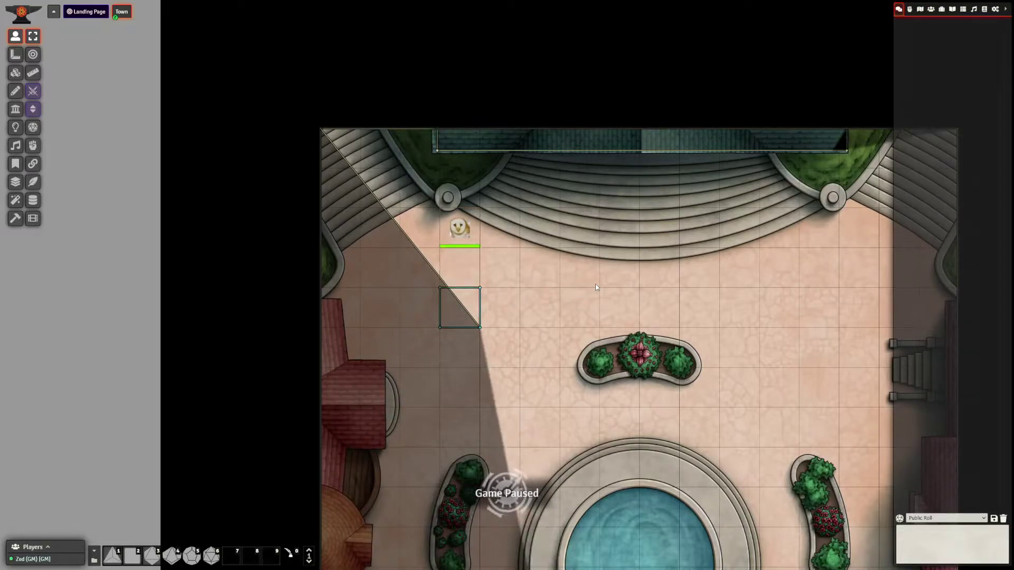
- Walk the Observer token along the diagonal wall up to the map's upper left corner to test for gaps
key(Left)
key(Down)
key(Right)
key(Up)
key(Left)
key(Up)
key(Left)
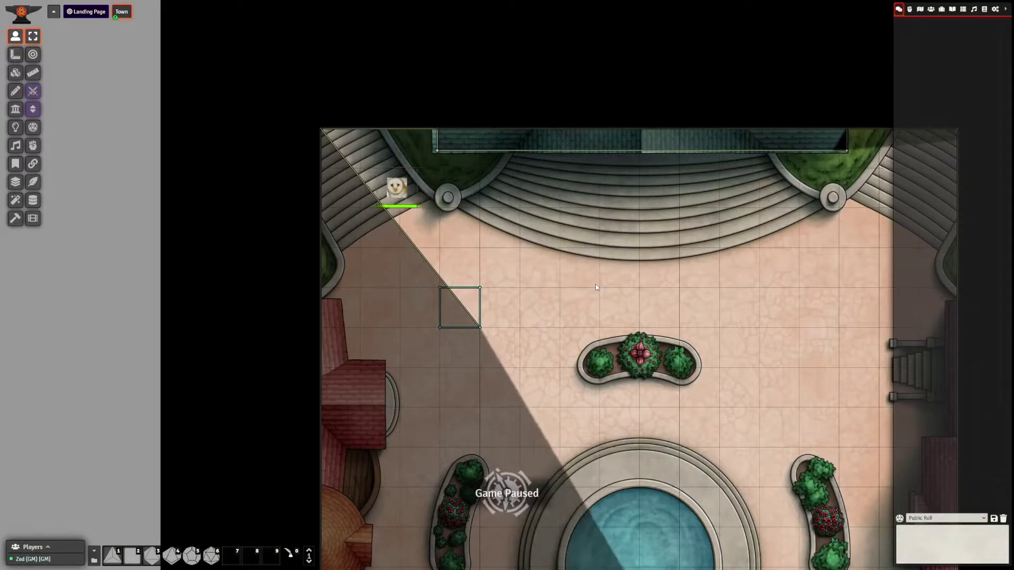
key(Up)
key(Left)
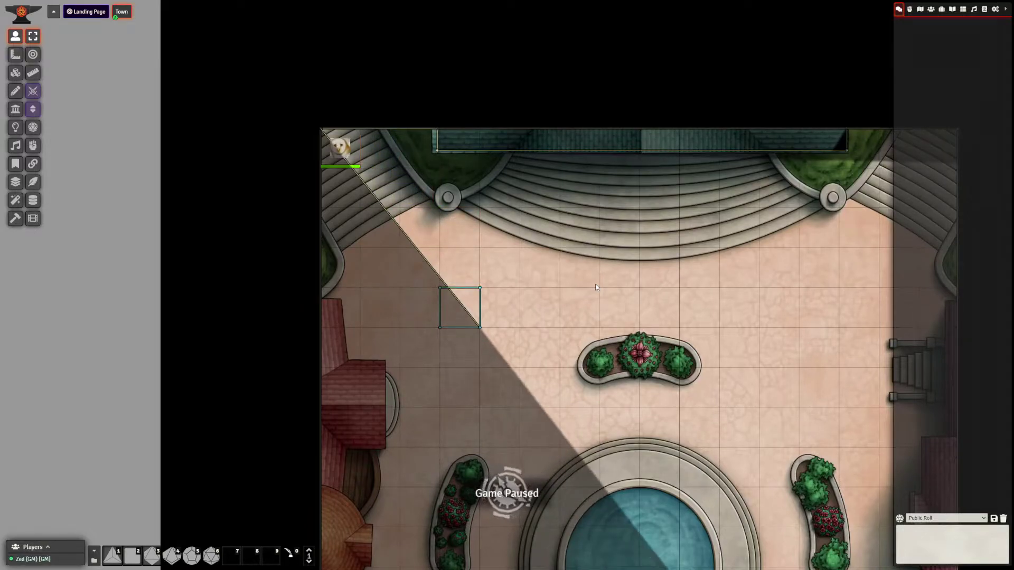
- Walk the Observer token from the map's upper left corner down alongside the diagonal wall to check its vision
key(Down)
key(Right)
key(Down)
key(Right)
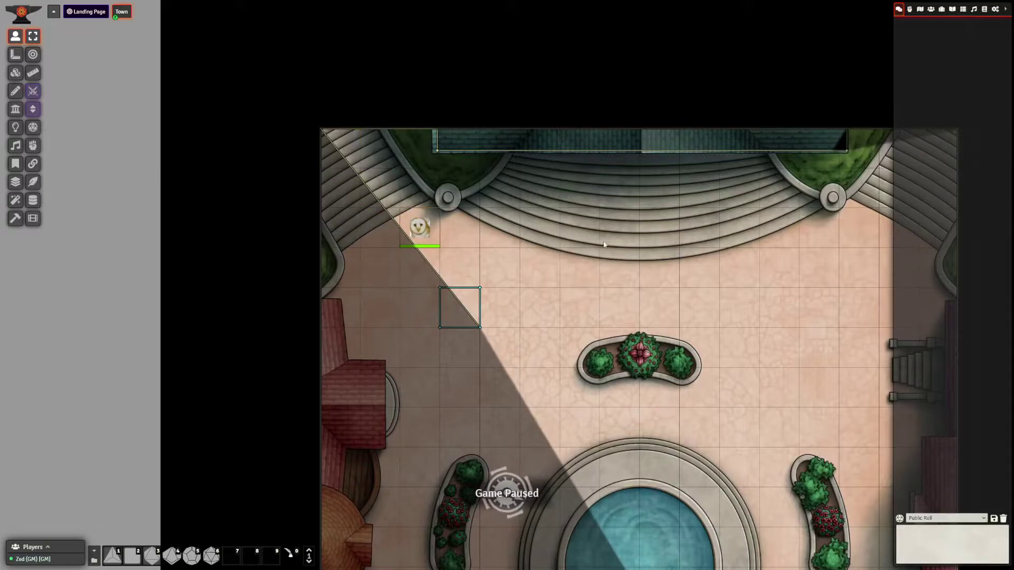
- Delete the walls of the small test square and the diagonal test wall on the plaza
scroll(474, 260, down, 1)
scroll(474, 260, up, 3)
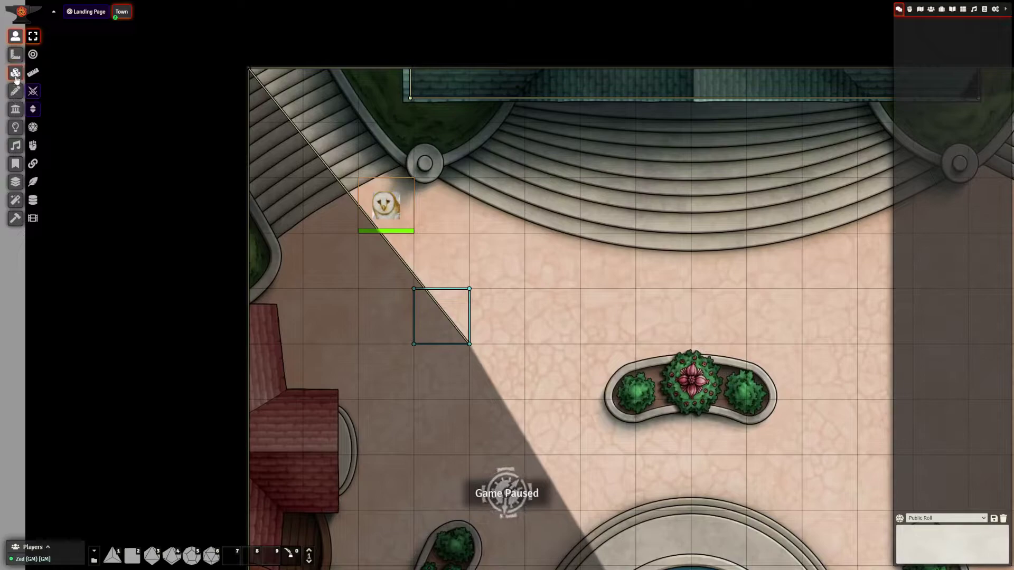
click(15, 110)
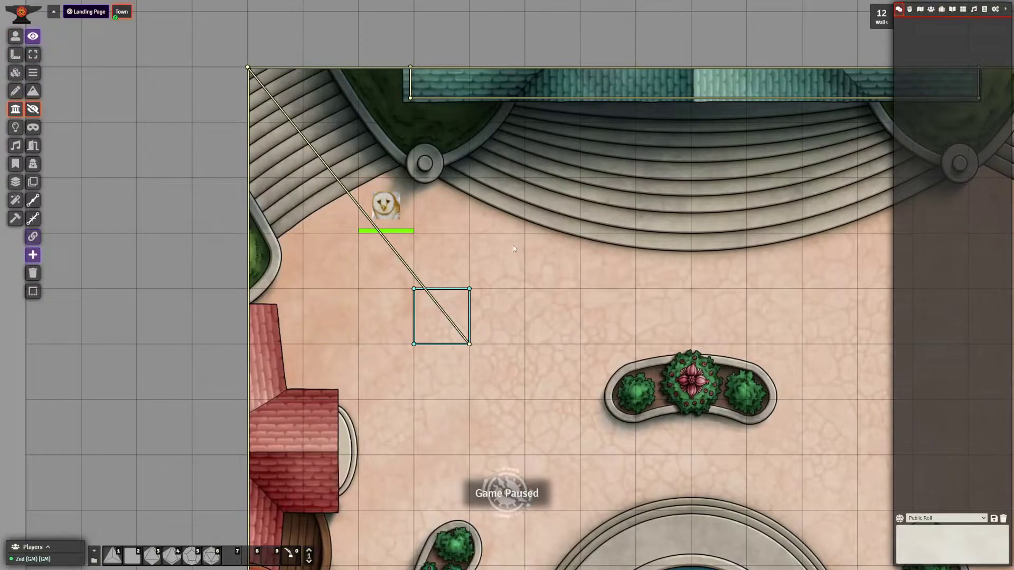
click(32, 54)
key(Delete)
key(Delete)
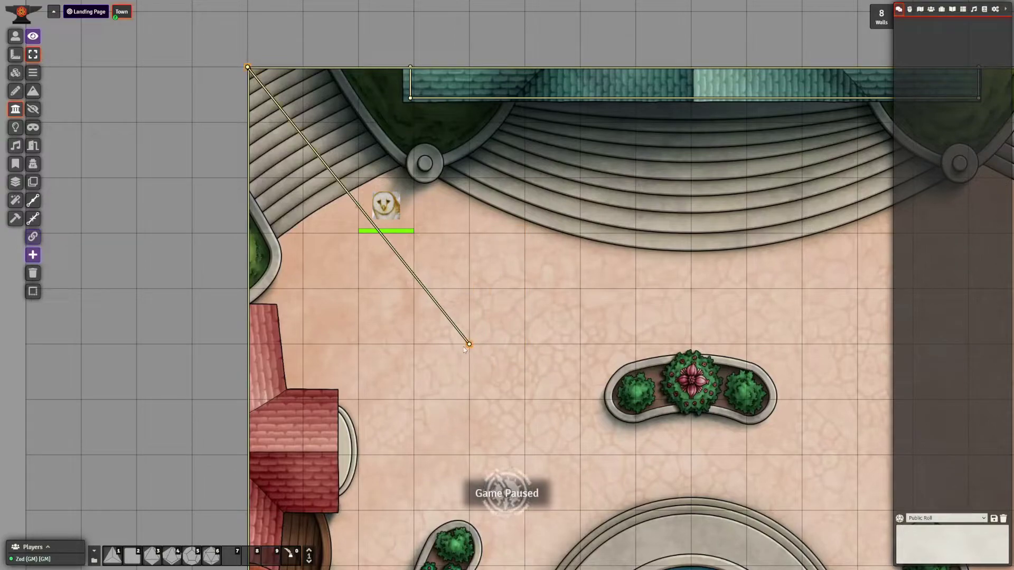
key(Delete)
- Move the Observer token to the open plaza just below the curved staircase
click(15, 36)
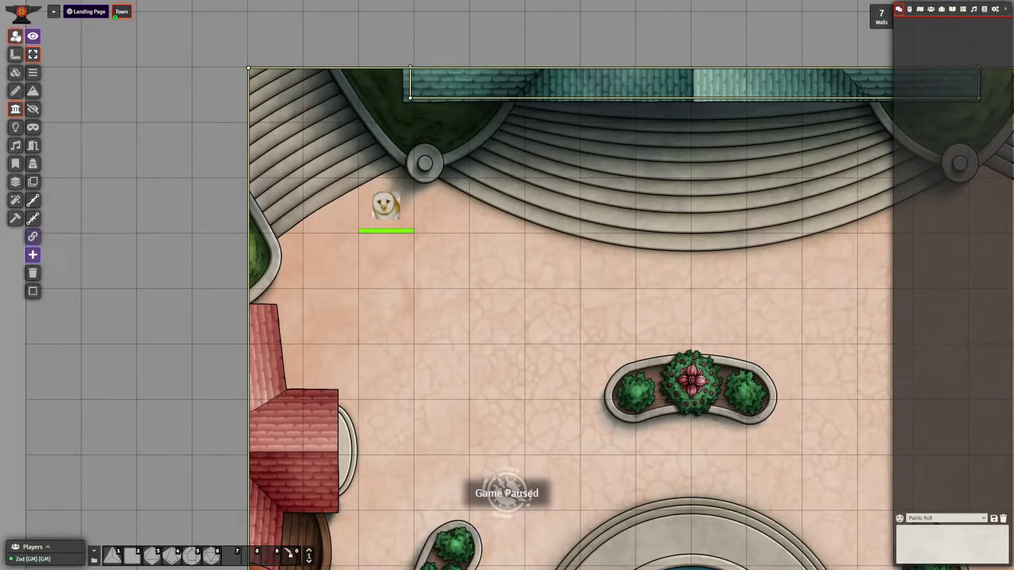
scroll(485, 348, down, 5)
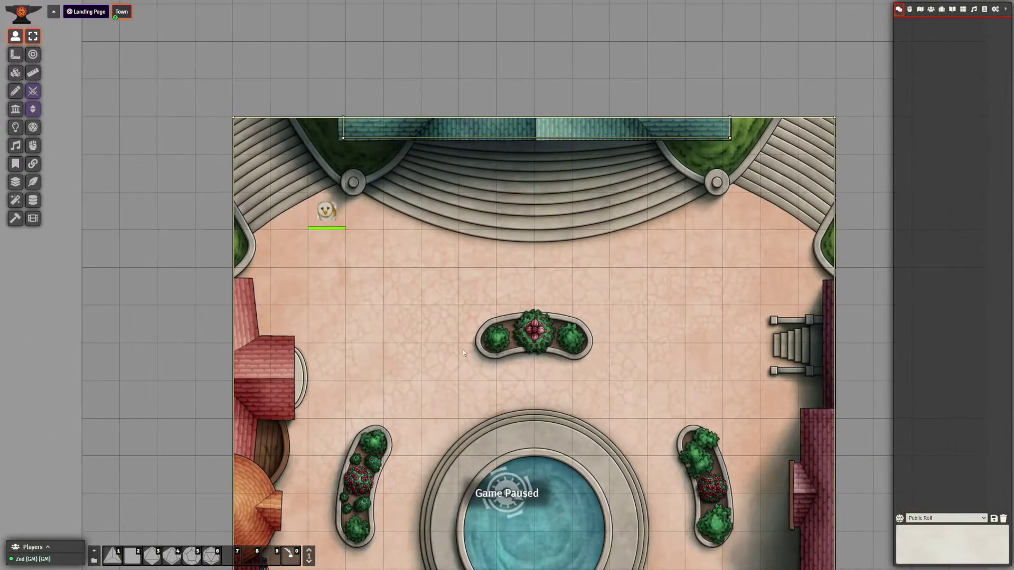
drag(325, 211, 458, 243)
drag(655, 351, 551, 338)
scroll(604, 264, down, 2)
scroll(595, 282, up, 1)
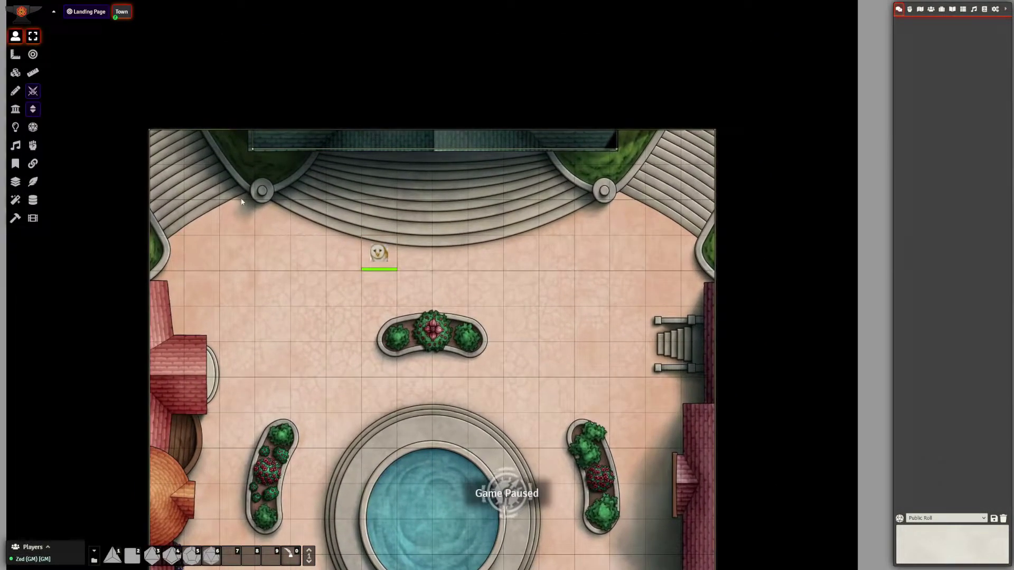
- Review the configuration options of the wall at the west end of the teal-roofed building, and close them without changes
click(15, 109)
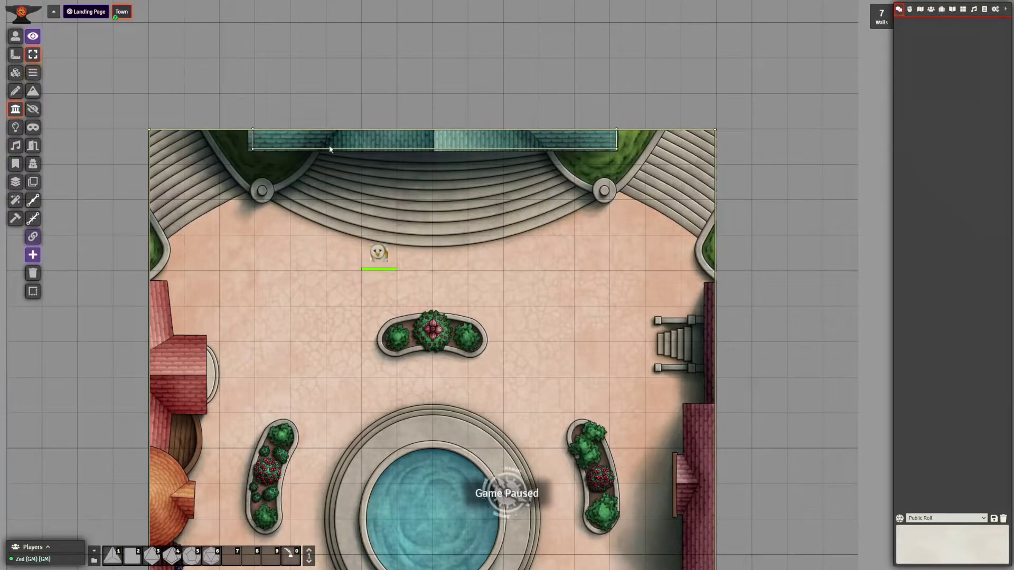
drag(598, 316, 677, 286)
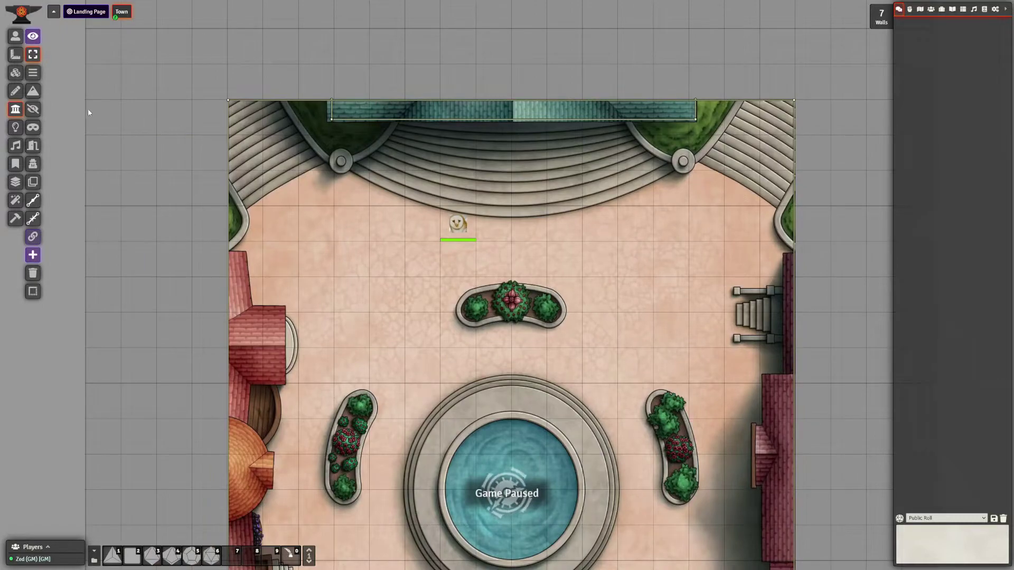
double_click(331, 120)
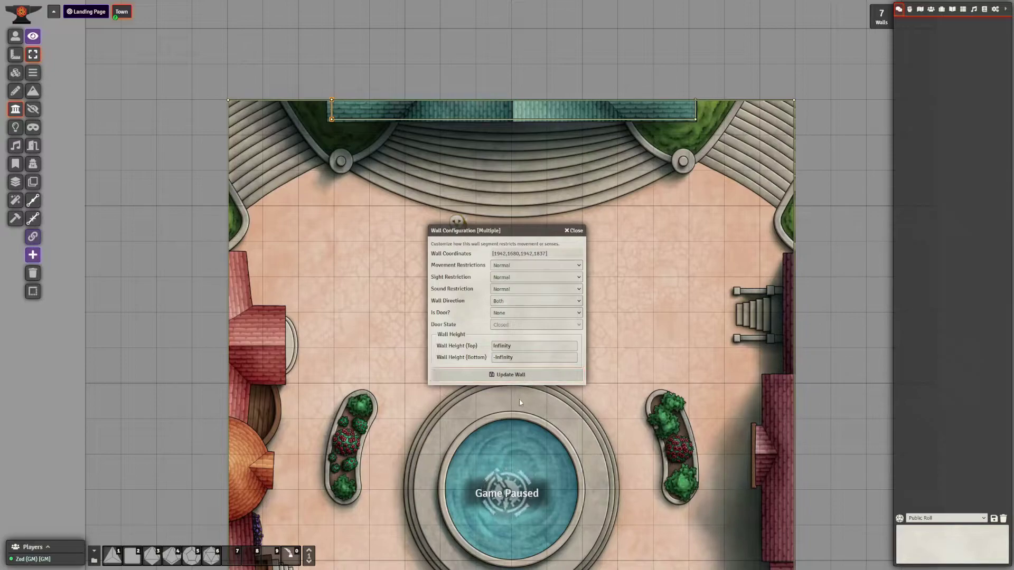
click(574, 231)
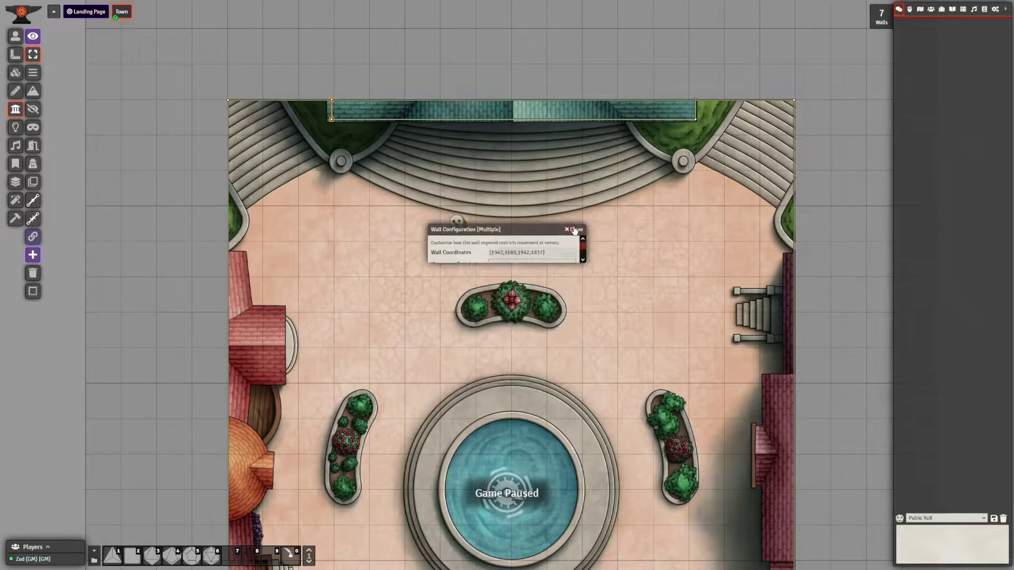
- Outline the upper west-side buildings with terrain walls, from the map's west edge around the red roofs and the orange dome
click(34, 92)
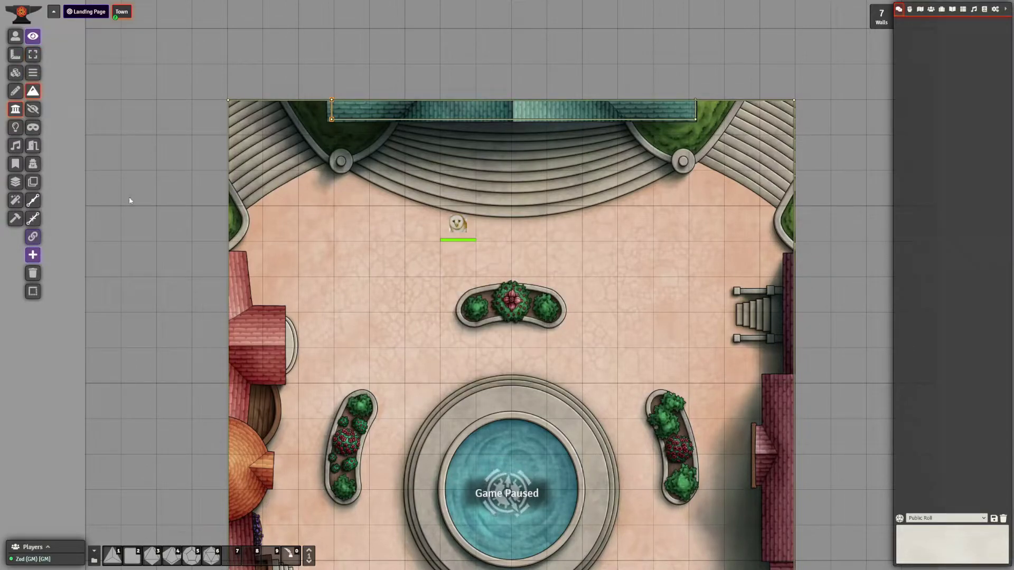
drag(239, 253, 220, 252)
right_click(220, 253)
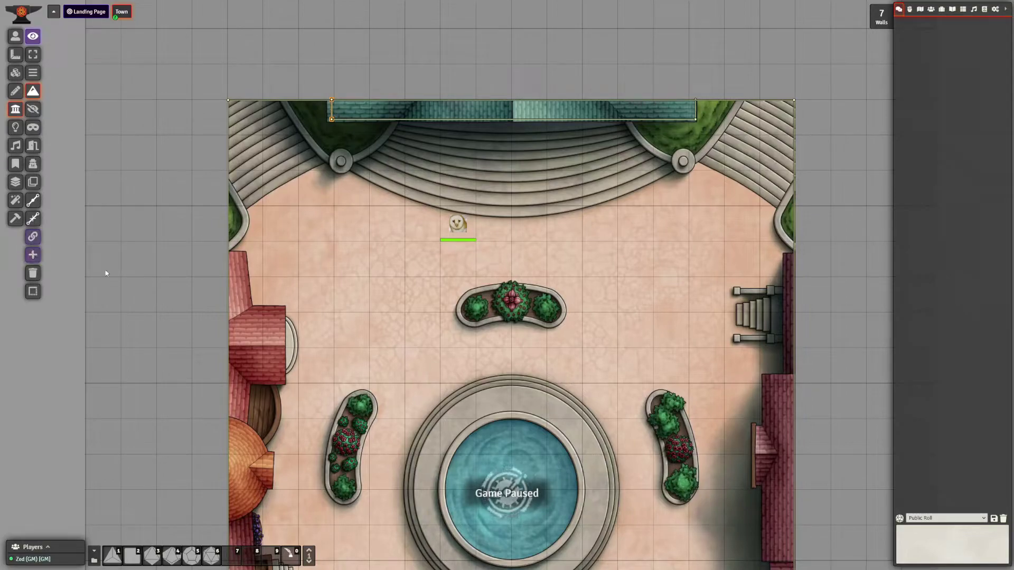
drag(228, 255, 243, 257)
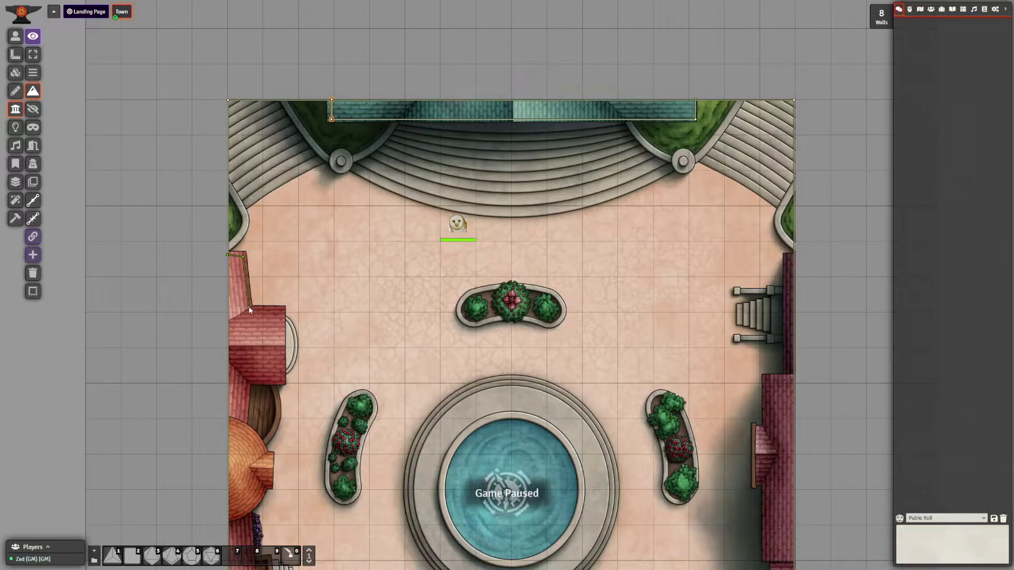
drag(263, 309, 283, 382)
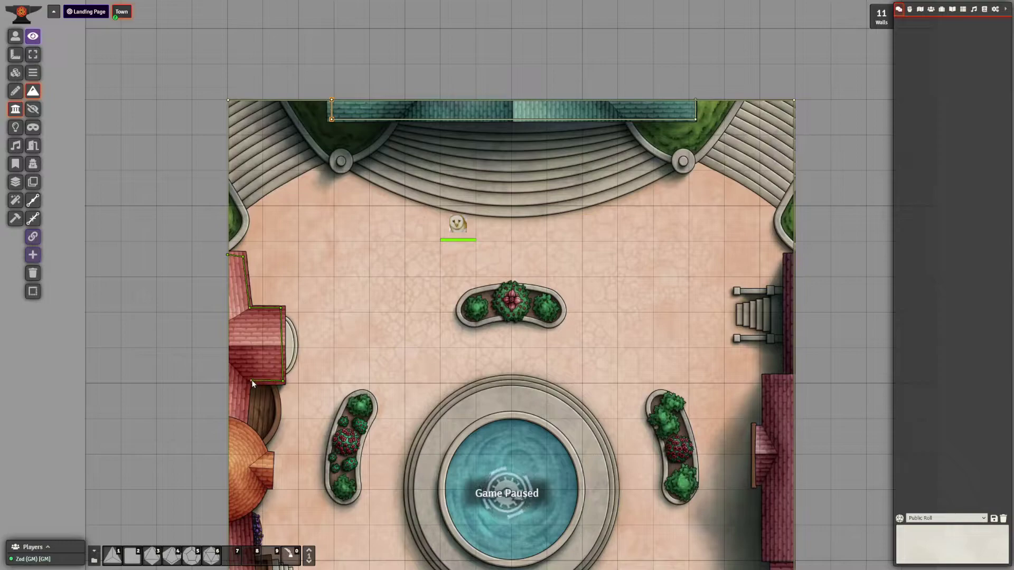
mouse_move(242, 429)
mouse_down()
mouse_move(263, 450)
mouse_move(265, 486)
mouse_move(250, 514)
mouse_up()
- Continue the terrain walls along the lower west-side red roofs down to the map's bottom edge, redrawing the misplaced last segment
scroll(251, 514, down, 5)
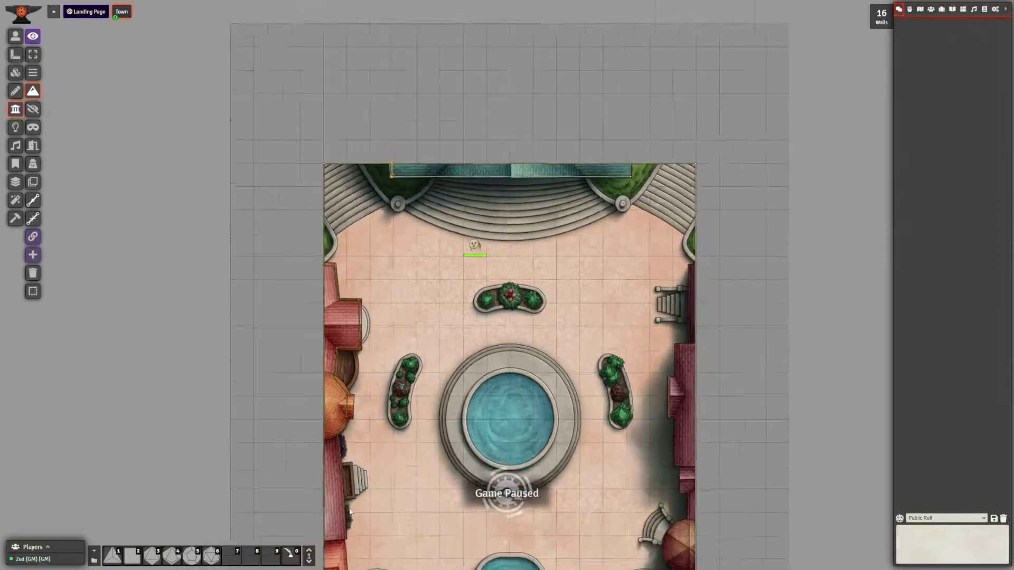
scroll(250, 514, up, 3)
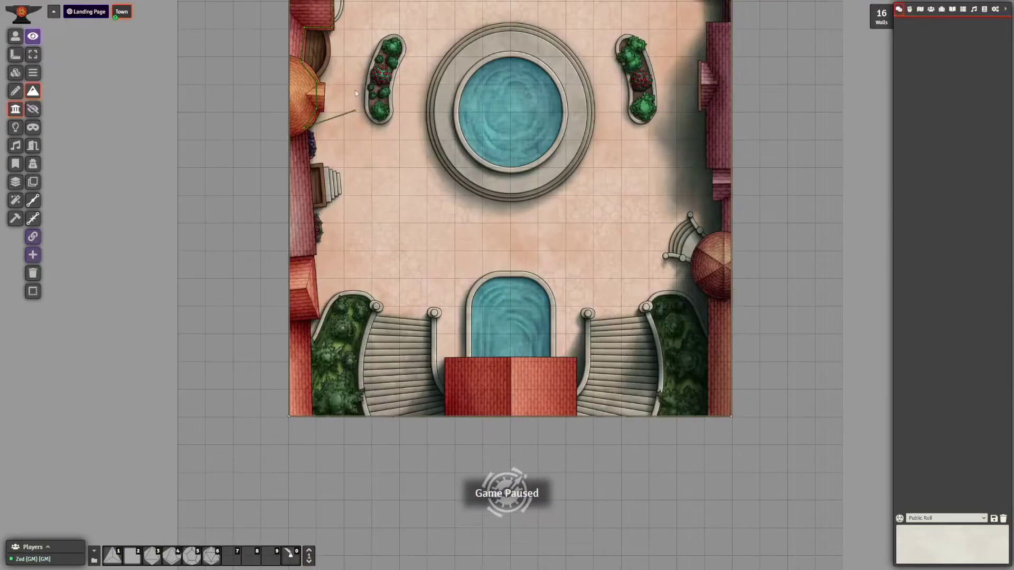
drag(313, 253, 310, 271)
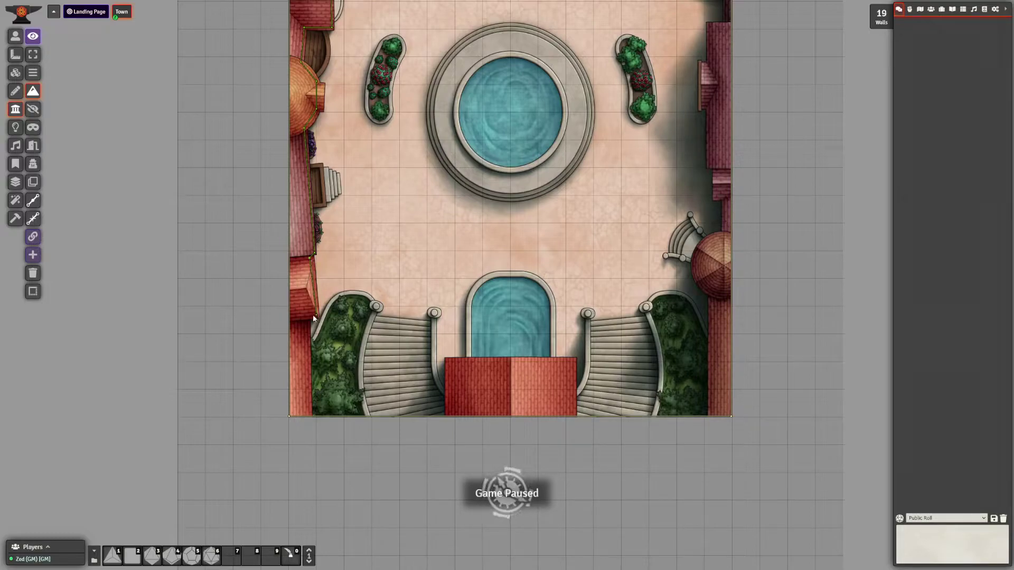
drag(308, 319, 314, 429)
key(ctrl+z)
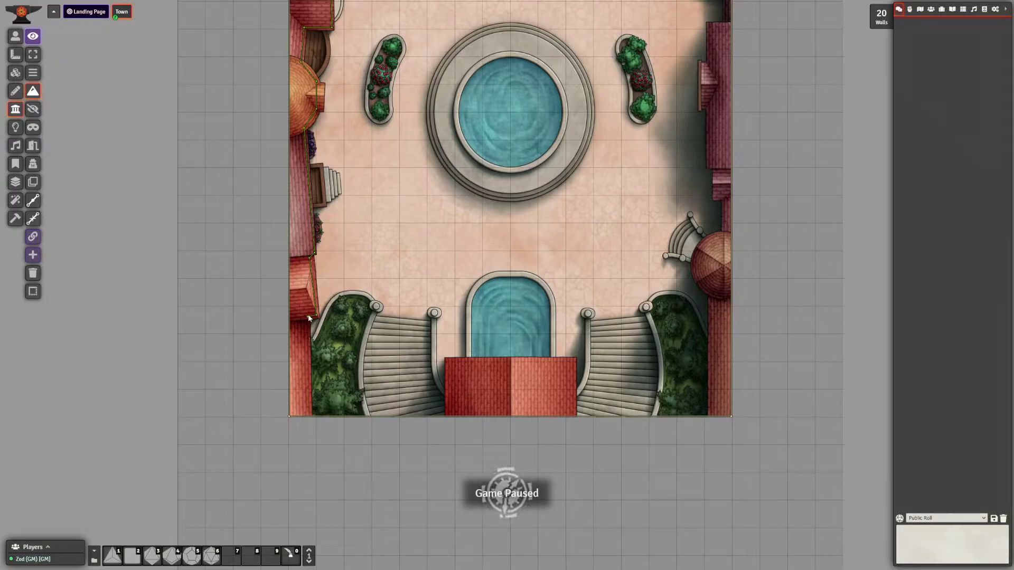
drag(310, 420, 308, 318)
- Enclose the planter above the round fountain with a closed chain of terrain walls along its stone rim
scroll(421, 135, up, 8)
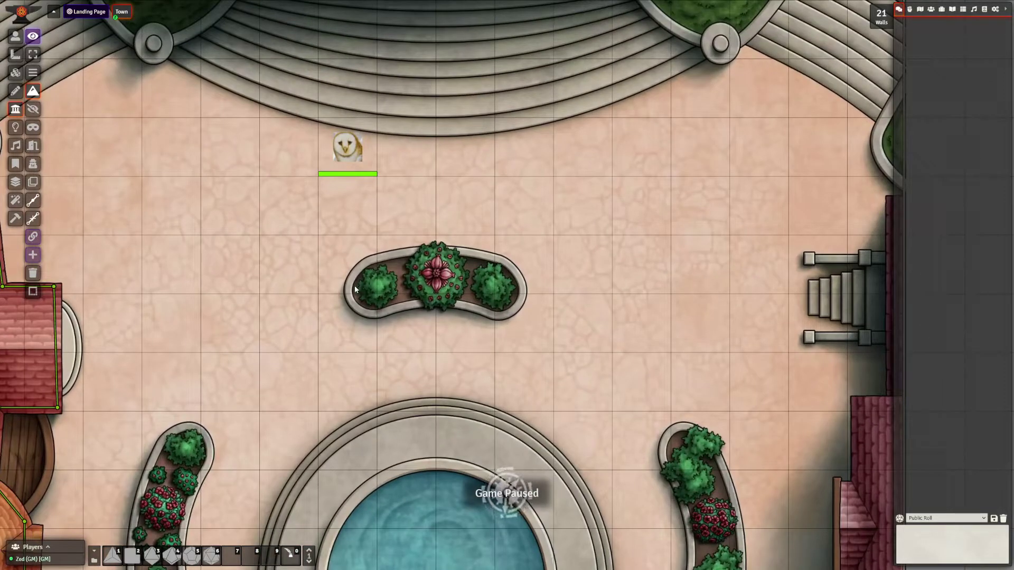
mouse_move(352, 286)
mouse_down()
mouse_move(368, 261)
mouse_move(425, 249)
mouse_move(465, 258)
mouse_move(462, 250)
mouse_up()
drag(462, 249, 351, 287)
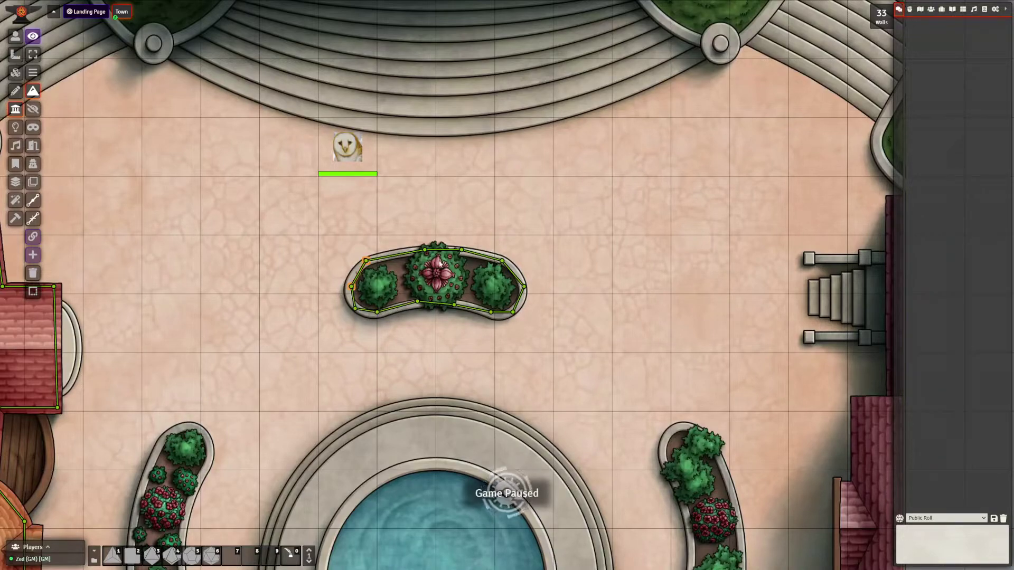
- Enclose the curved planter east of the round fountain with a closed chain of terrain walls along its stone rim
scroll(529, 424, down, 3)
drag(640, 422, 511, 279)
scroll(487, 188, up, 3)
drag(512, 279, 513, 332)
click(512, 335)
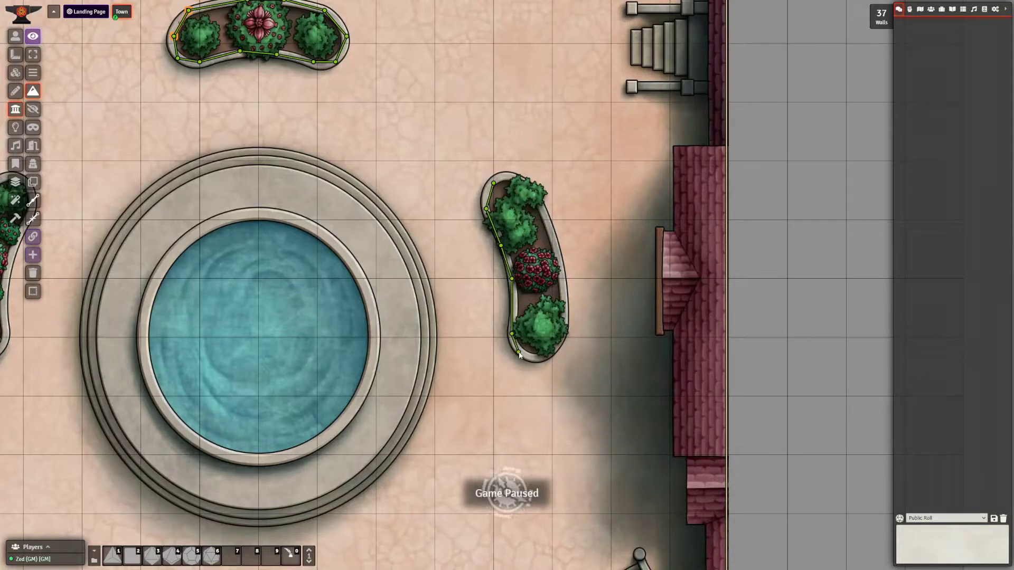
click(519, 352)
click(538, 362)
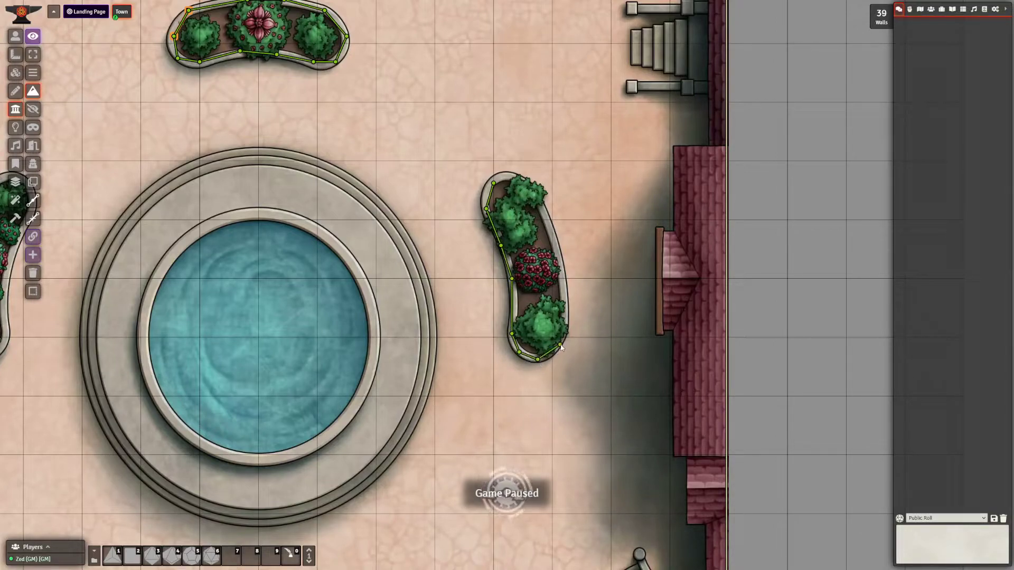
click(563, 337)
click(563, 282)
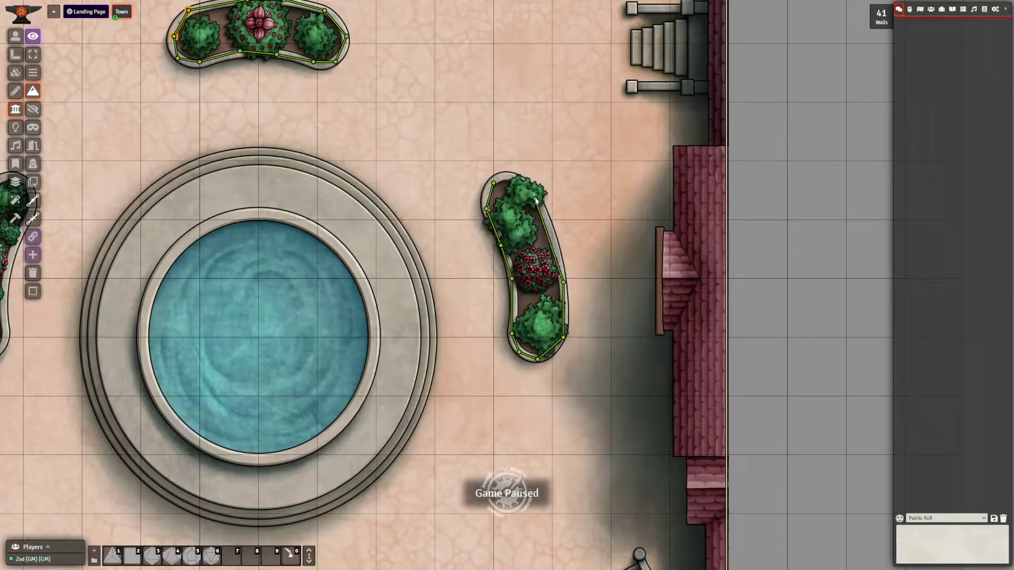
click(548, 223)
click(522, 177)
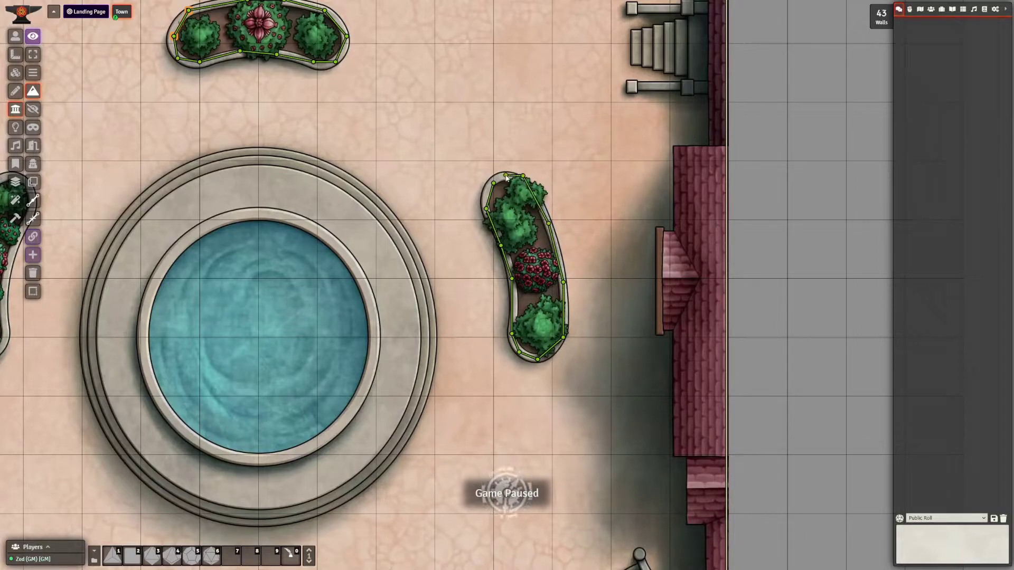
click(494, 184)
- Enclose the curved planter west of the round fountain with a closed chain of terrain walls along its stone rim
drag(410, 310, 629, 214)
scroll(629, 213, down, 10)
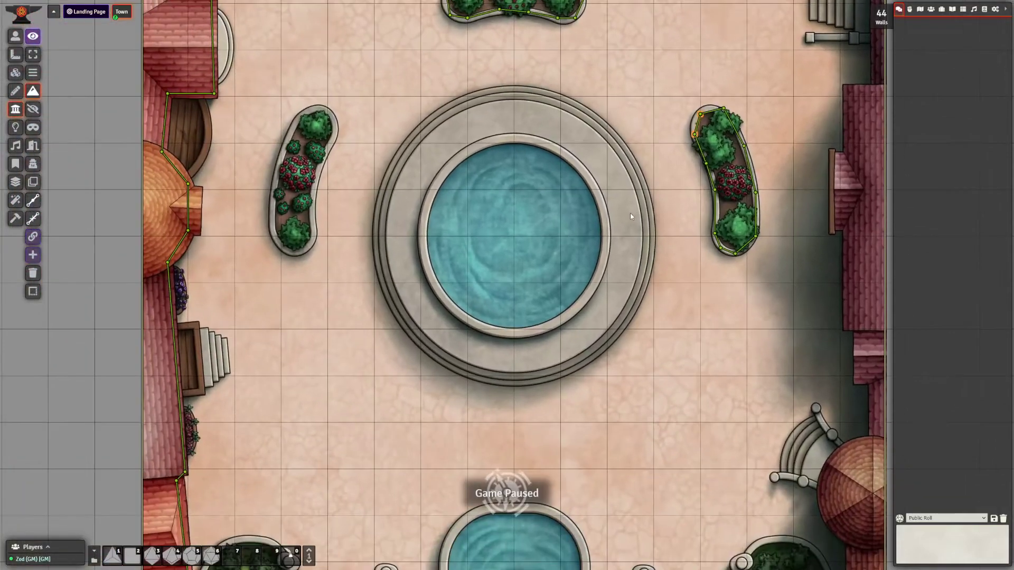
scroll(429, 249, up, 5)
drag(428, 249, 429, 320)
click(290, 171)
click(264, 184)
click(248, 241)
click(244, 292)
click(263, 314)
click(283, 307)
click(285, 290)
click(292, 246)
click(299, 212)
click(310, 194)
click(292, 171)
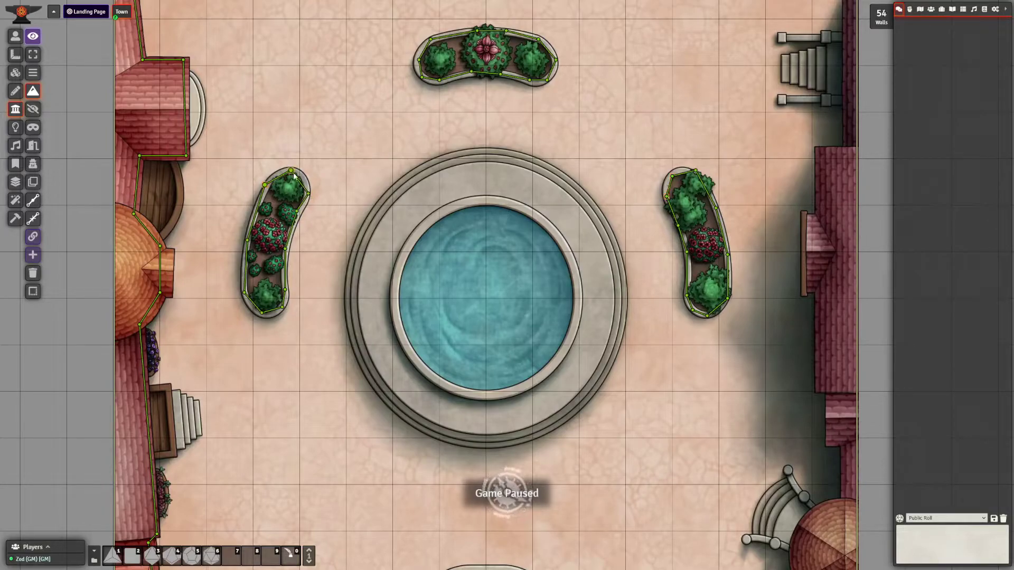
- Move the Observer token near the upper west-side red roof to check how the terrain walls affect its vision
scroll(292, 175, up, 5)
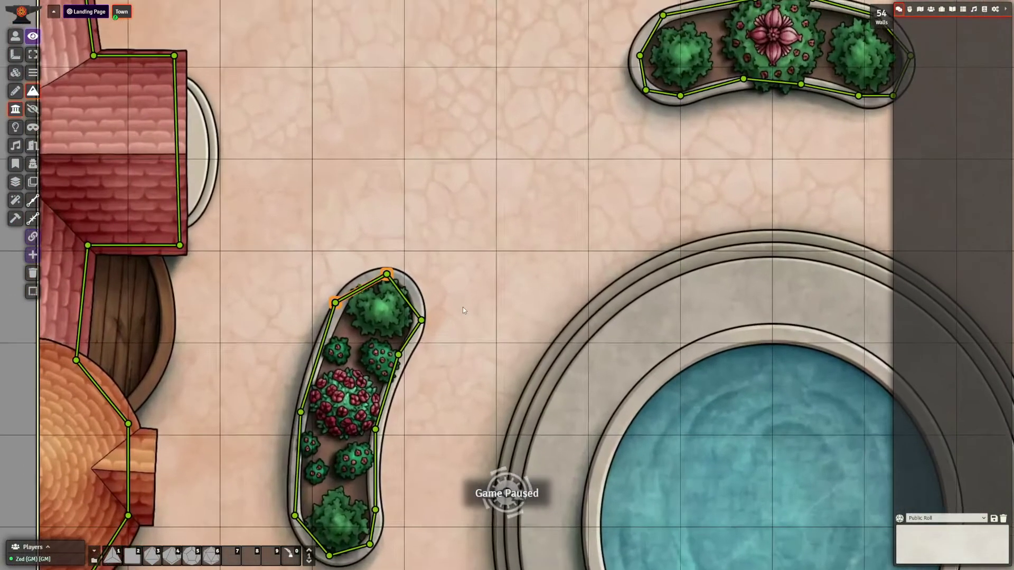
scroll(452, 331, down, 5)
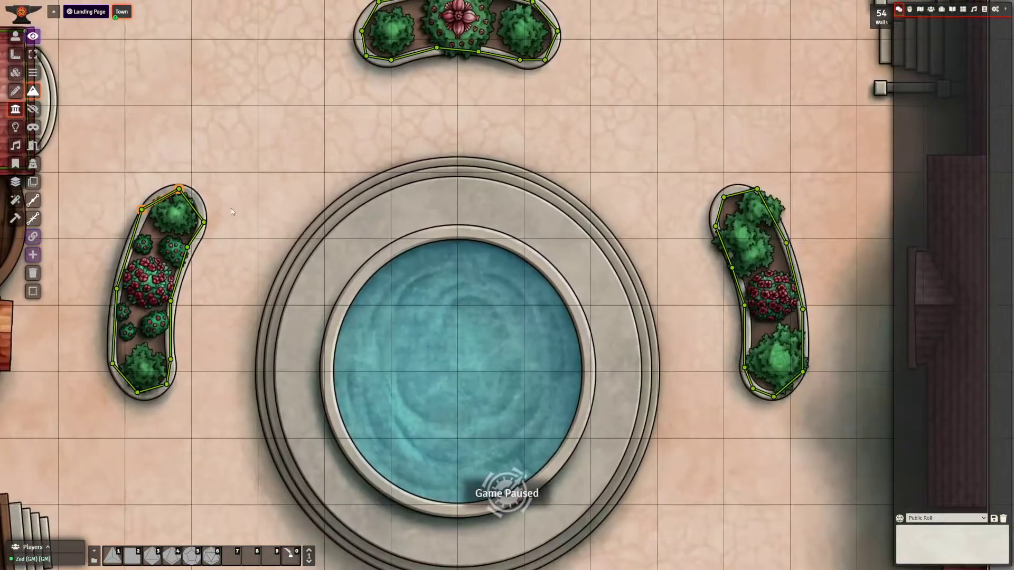
scroll(235, 205, down, 3)
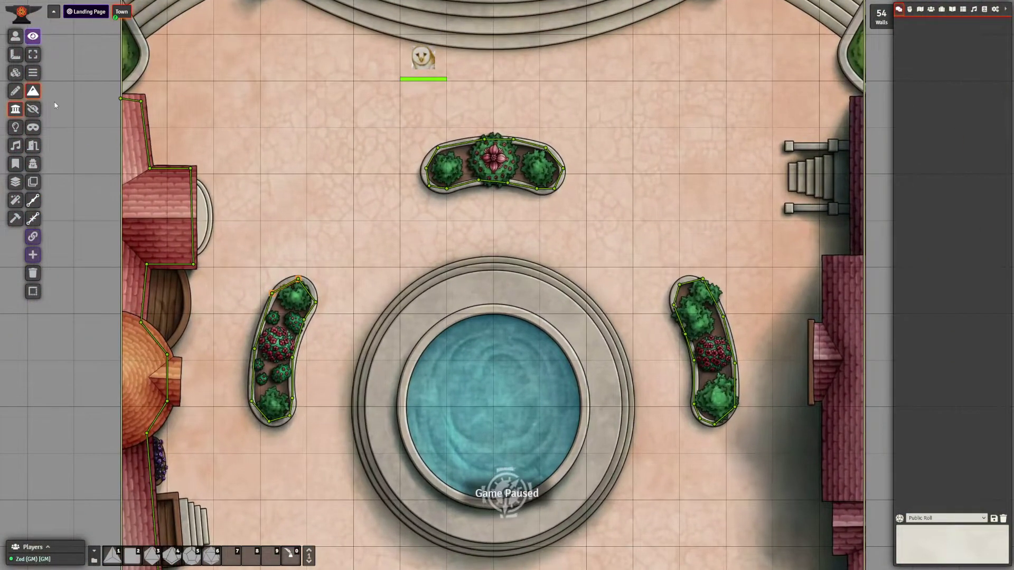
click(16, 36)
click(426, 72)
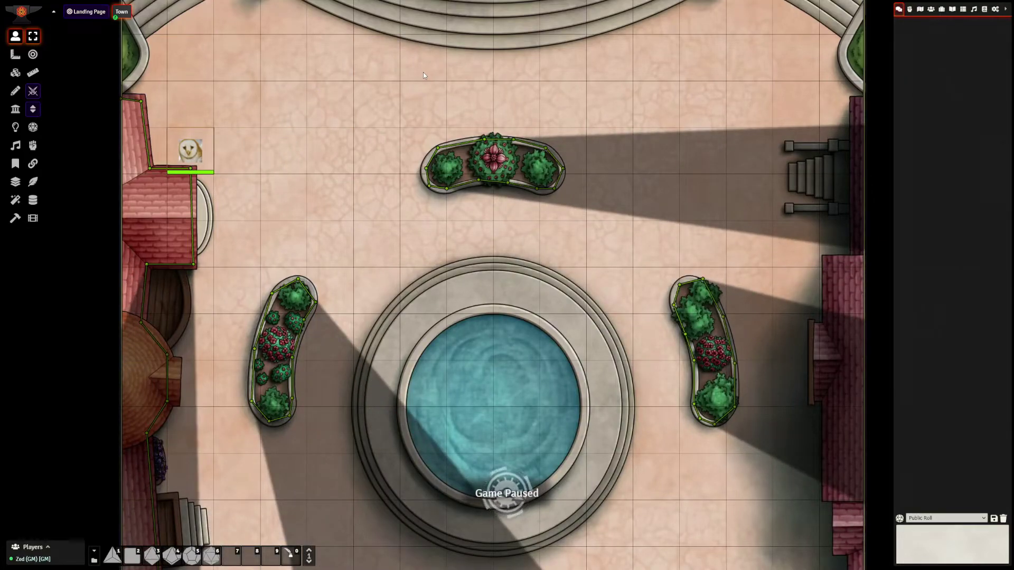
key(Up)
key(Right)
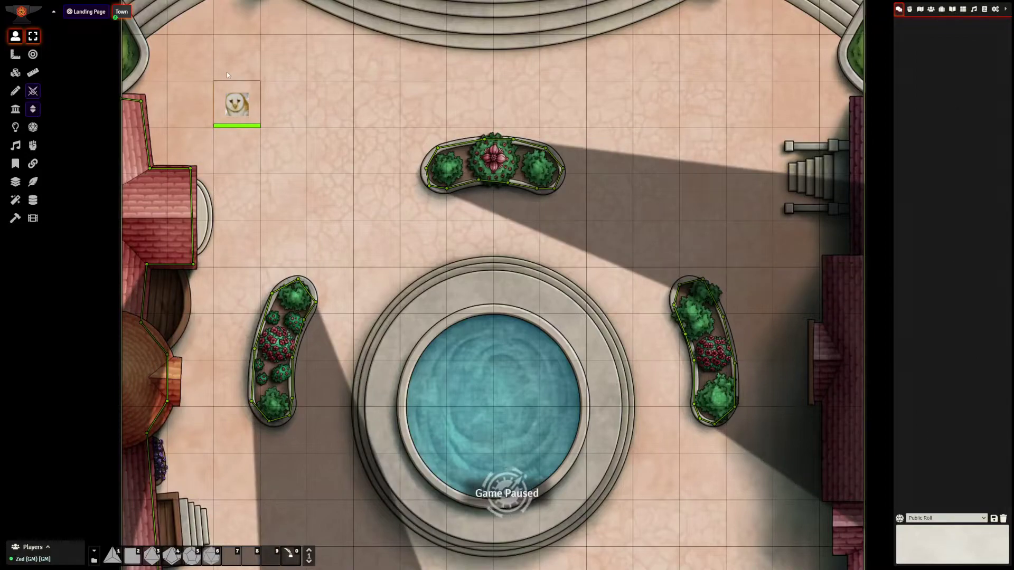
- Walk the Observer token down to the west side of the west planter to test how its terrain walls block vision
key(Down)
key(Down)
key(Down)
key(Down)
key(Down)
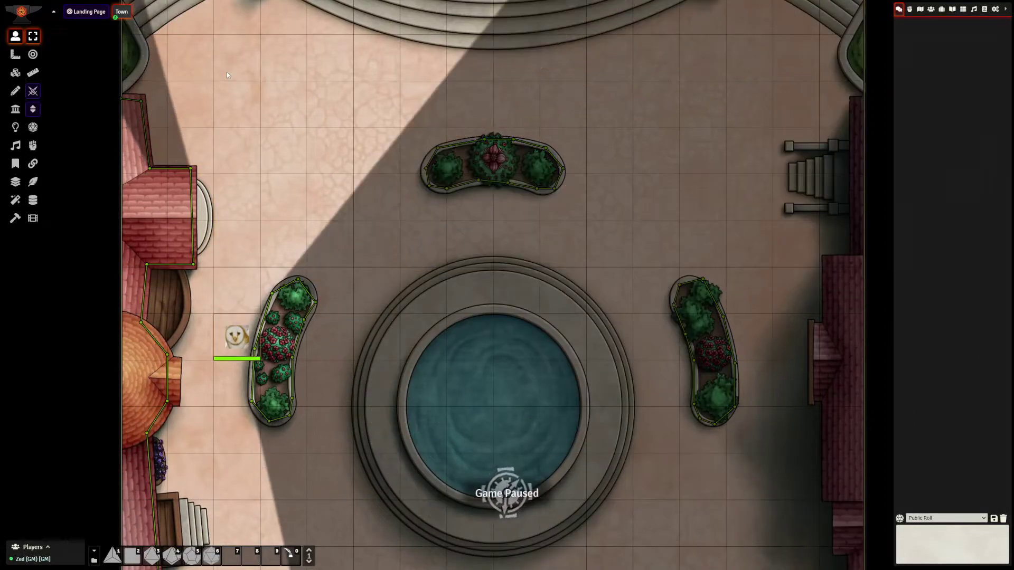
- Walk the Observer token around the top of the west planter to its east side to compare the view
key(Up)
key(Up)
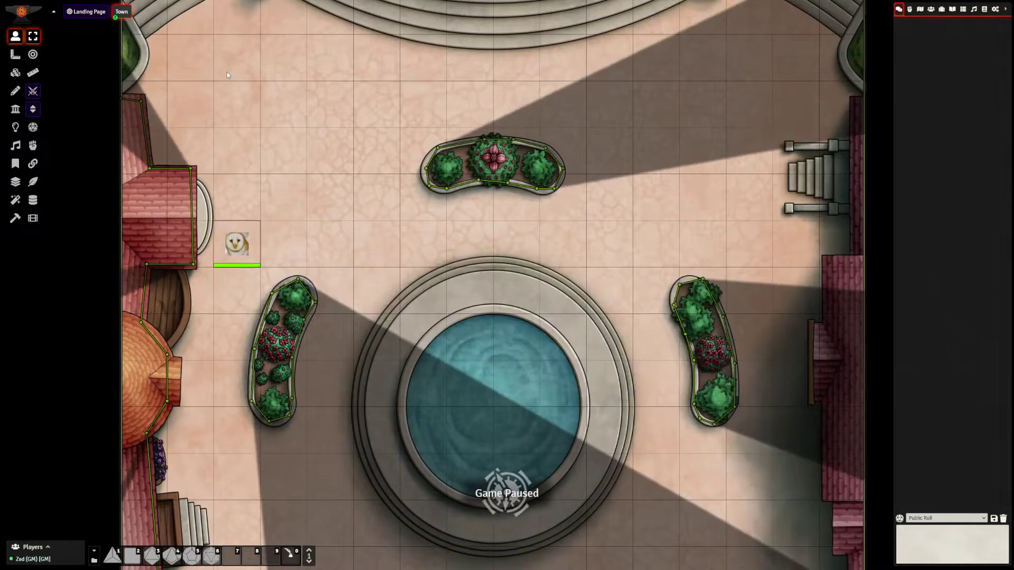
key(Right)
key(Right)
key(Down)
key(Down)
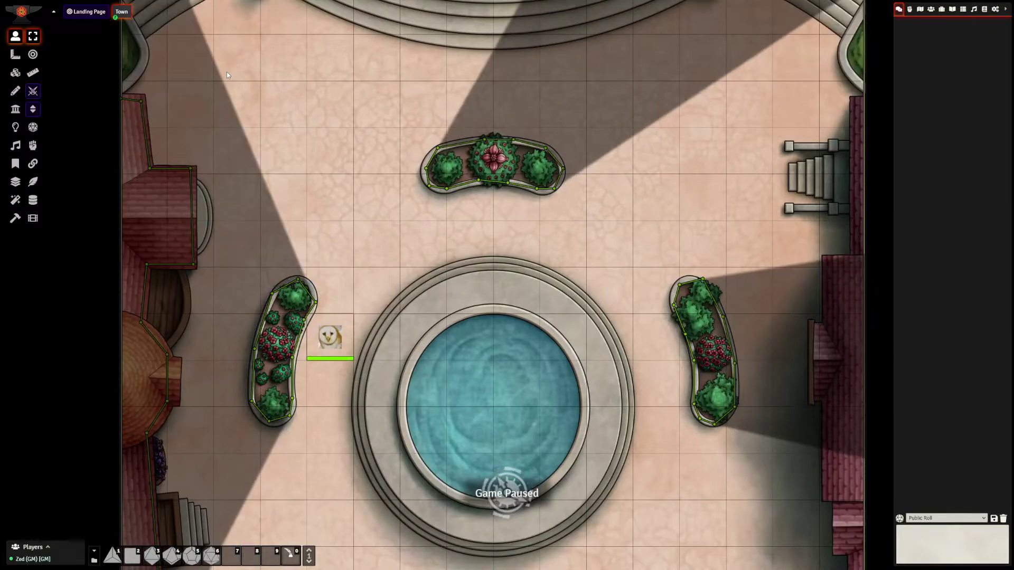
- Walk the Observer token below the west planter to the domed building and back to the planter's south end, comparing its vision
key(Down)
key(Down)
key(Left)
key(Left)
key(Left)
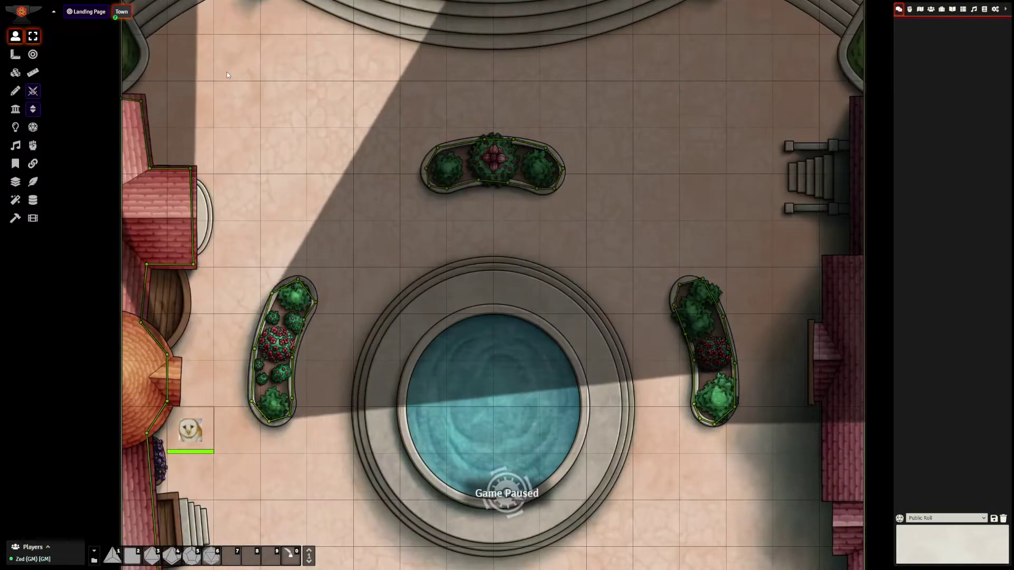
key(Up)
key(Right)
key(Down)
key(Right)
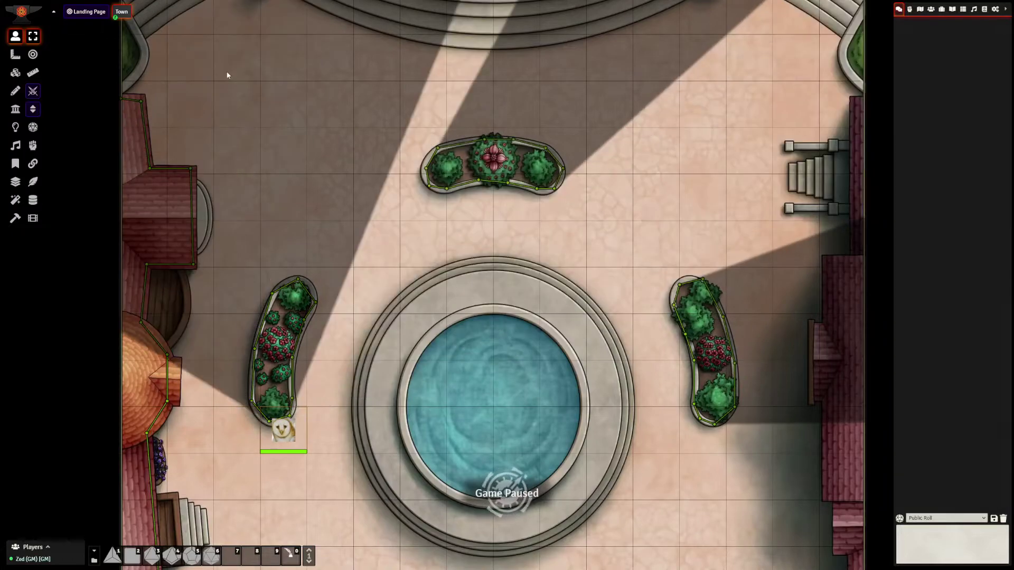
key(Left)
key(Right)
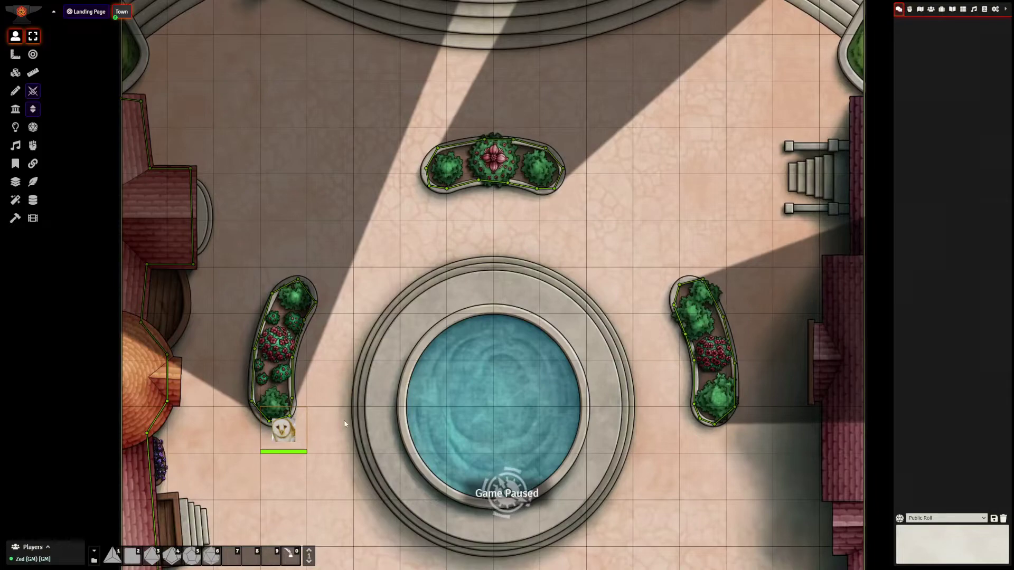
- Walk the Observer token around the south side of the round fountain to just below the east planter
key(Right)
key(Down)
key(Right)
key(Right)
key(Down)
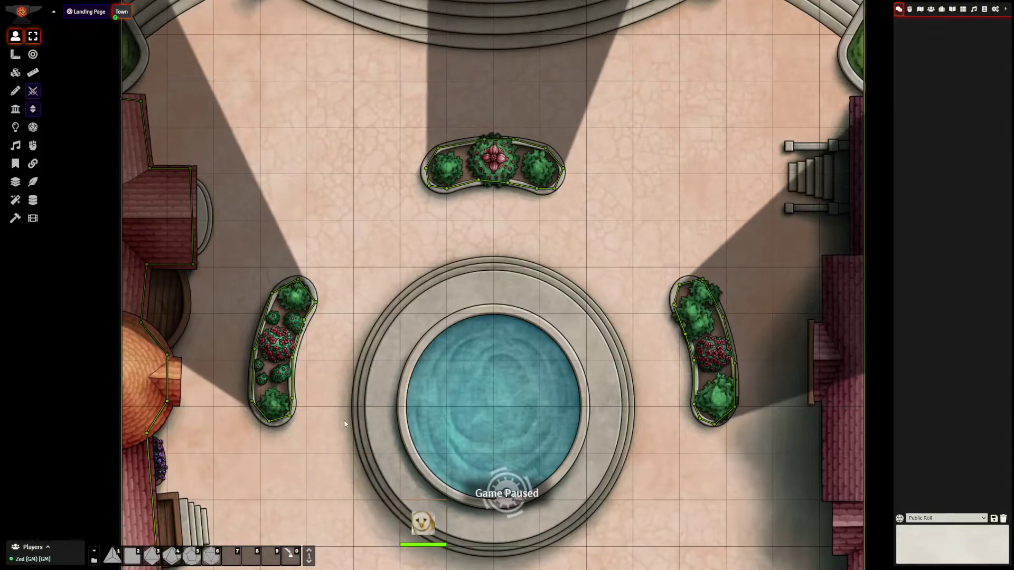
key(Right)
key(Right)
key(Right)
key(Right)
key(Right)
key(Right)
key(Up)
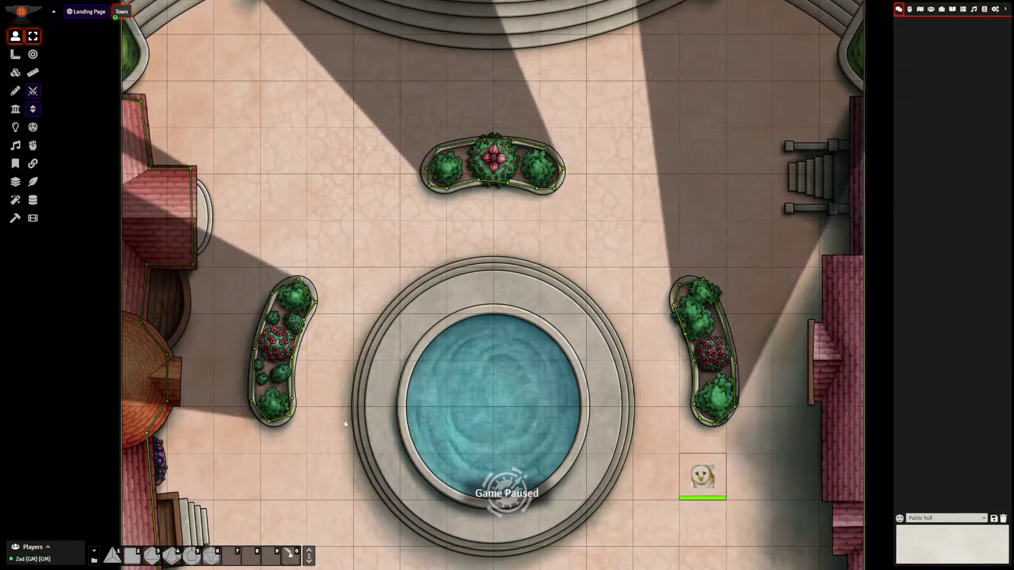
- Step the Observer token around the south end of the east planter to check how its terrain walls affect vision
key(Right)
key(Up)
key(Left)
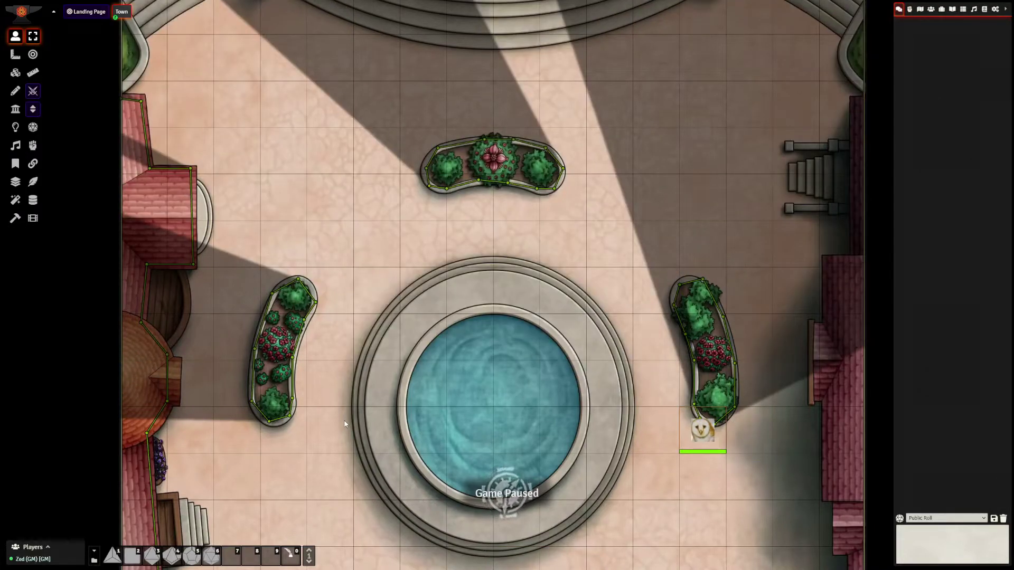
key(Right)
key(Down)
- Start a chain of invisible walls along the north arc of the round fountain's inner stone rim
scroll(382, 292, down, 10)
drag(476, 365, 409, 320)
scroll(500, 320, up, 2)
scroll(452, 230, up, 6)
scroll(432, 263, up, 1)
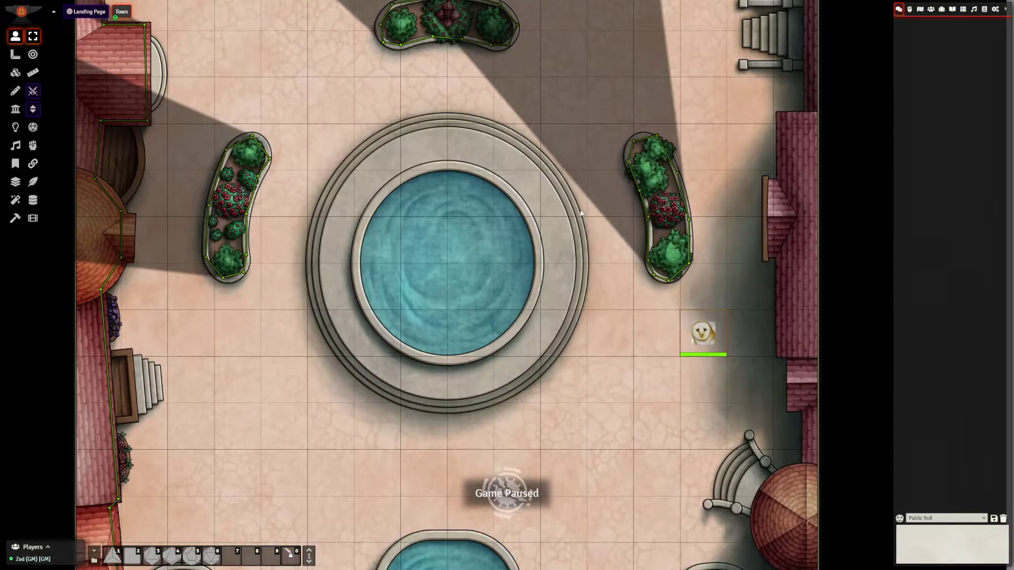
click(15, 109)
scroll(445, 229, down, 2)
scroll(481, 283, up, 4)
scroll(481, 313, up, 2)
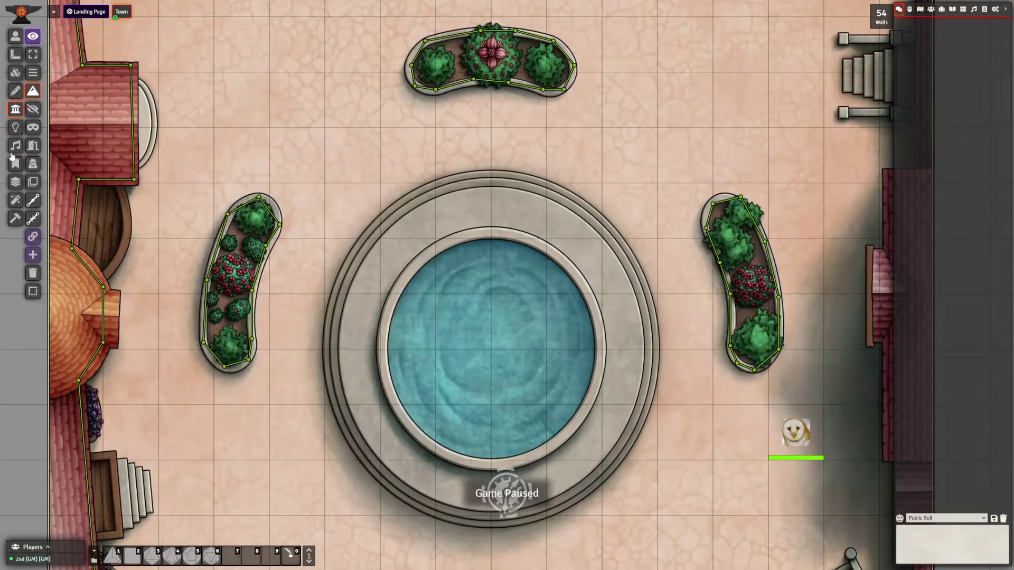
click(33, 112)
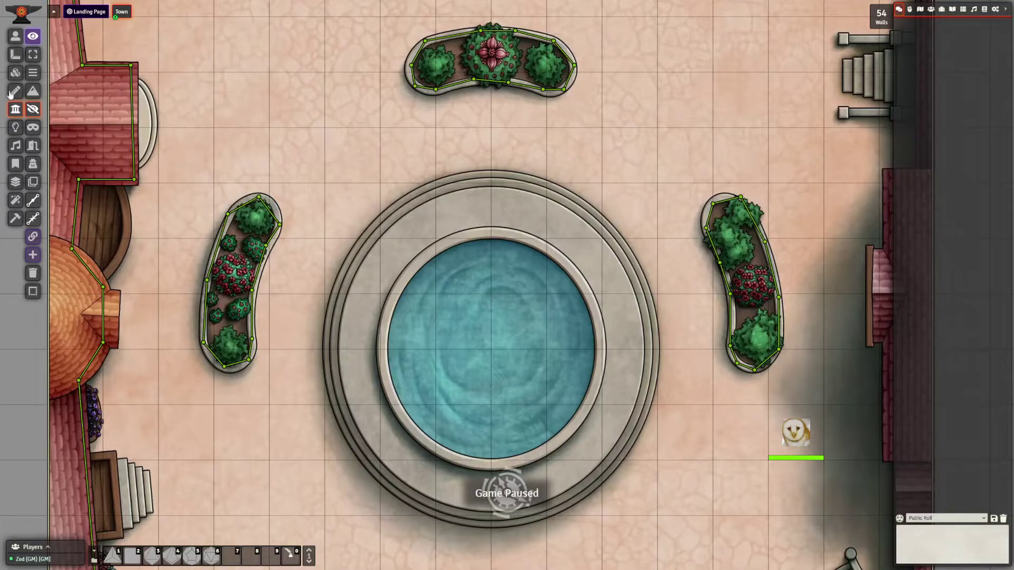
drag(488, 228, 436, 244)
key(ctrl+z)
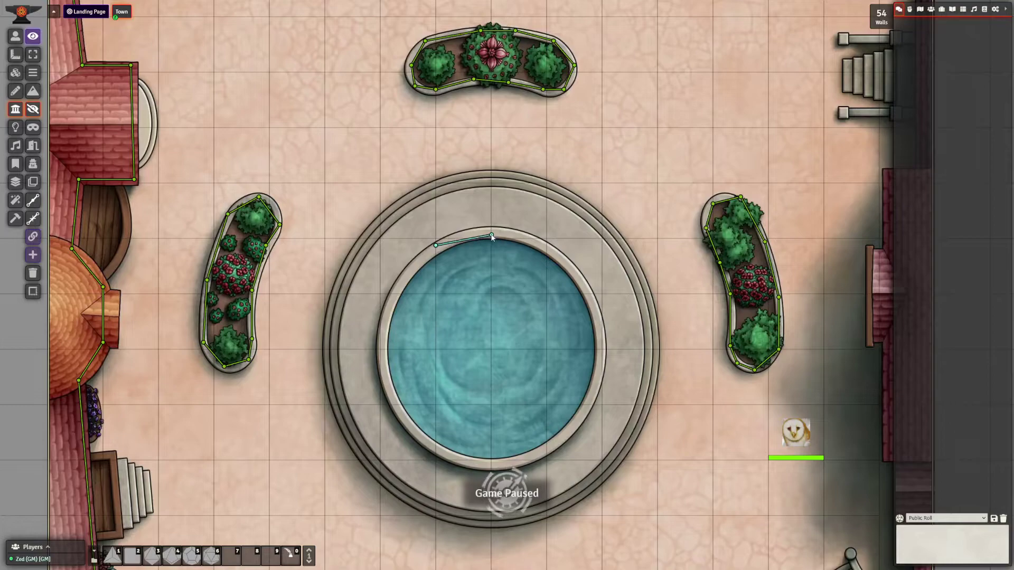
click(491, 232)
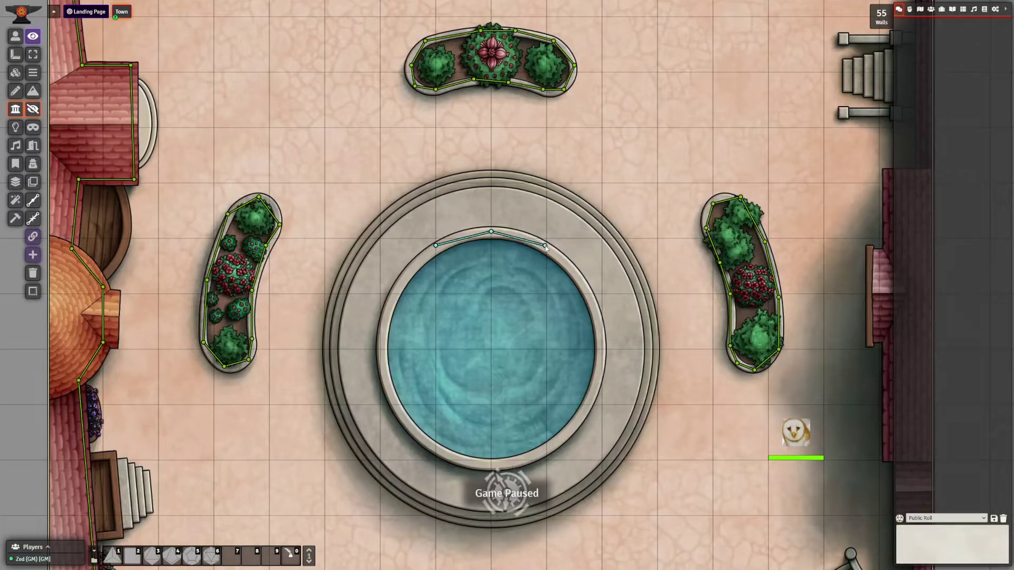
click(546, 247)
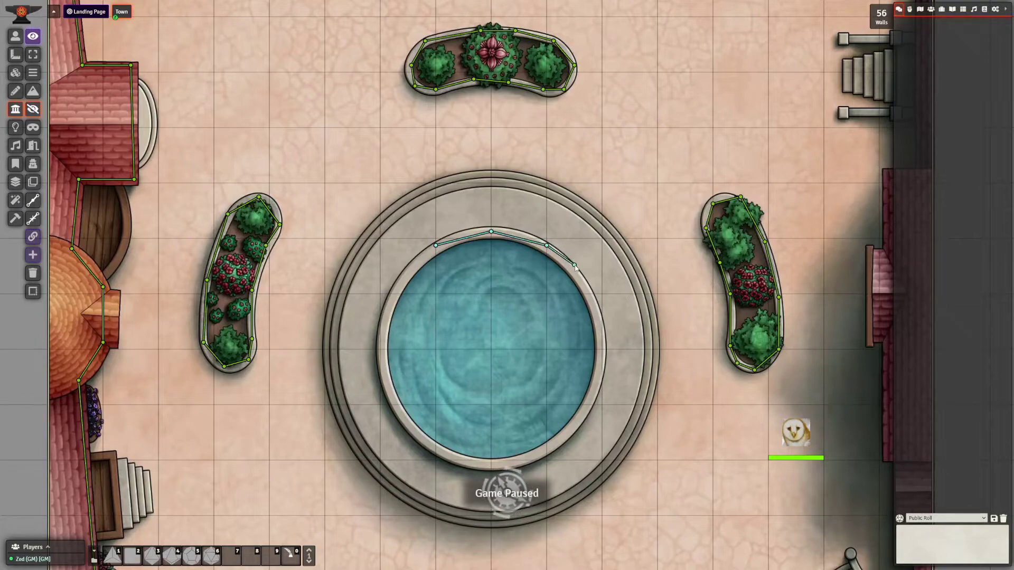
- Continue the invisible wall chain down the east side of the fountain's inner rim and around its south edge
click(589, 295)
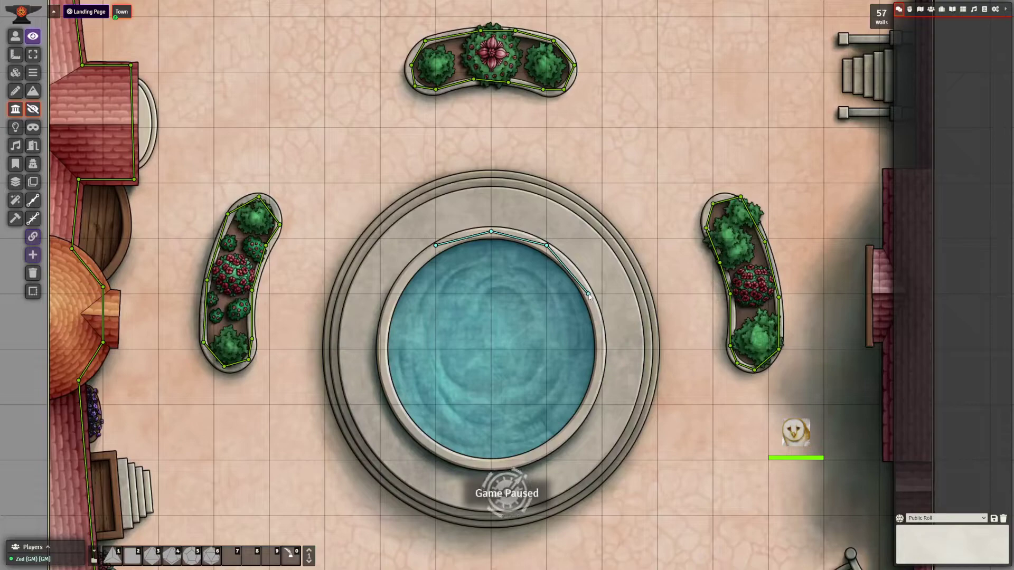
click(602, 349)
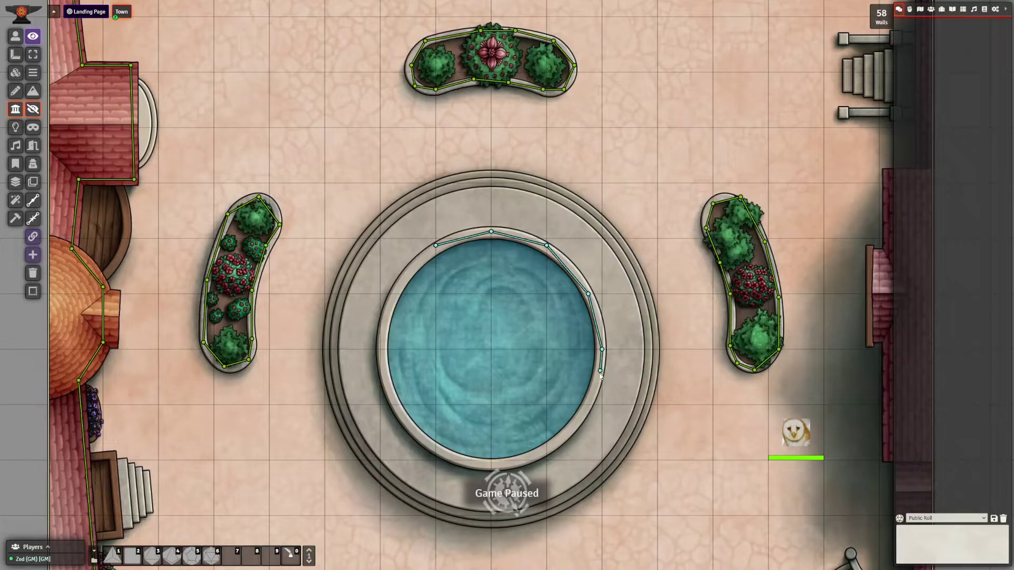
click(588, 405)
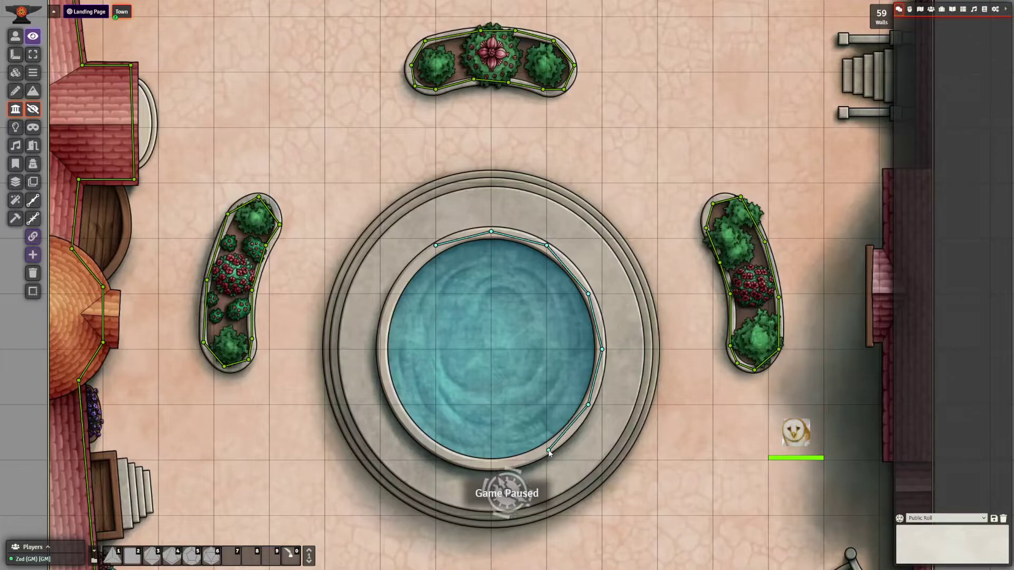
click(548, 451)
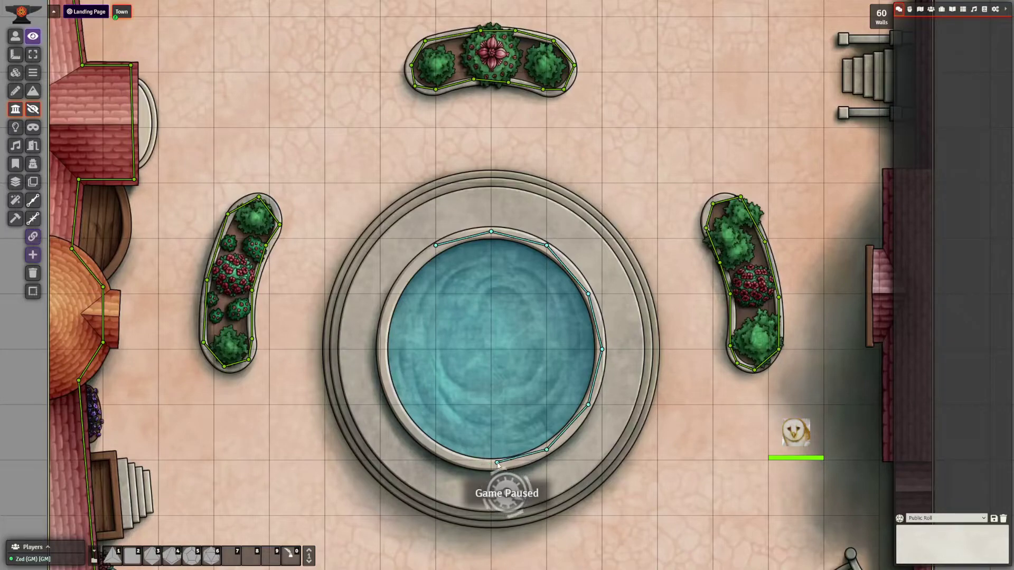
click(436, 447)
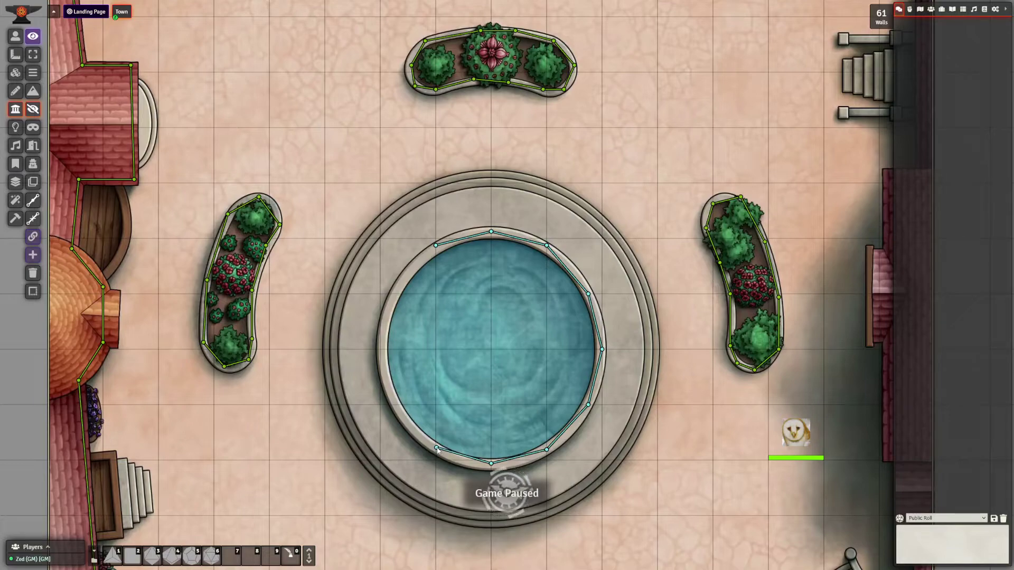
- Close the invisible wall chain up the west side of the fountain's inner rim at its starting point
click(395, 404)
click(380, 350)
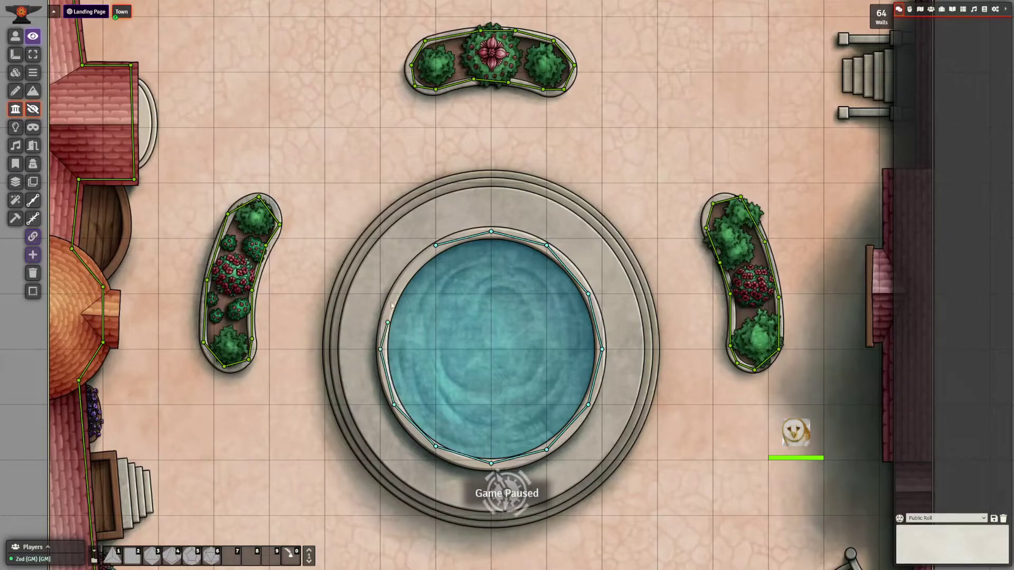
click(397, 294)
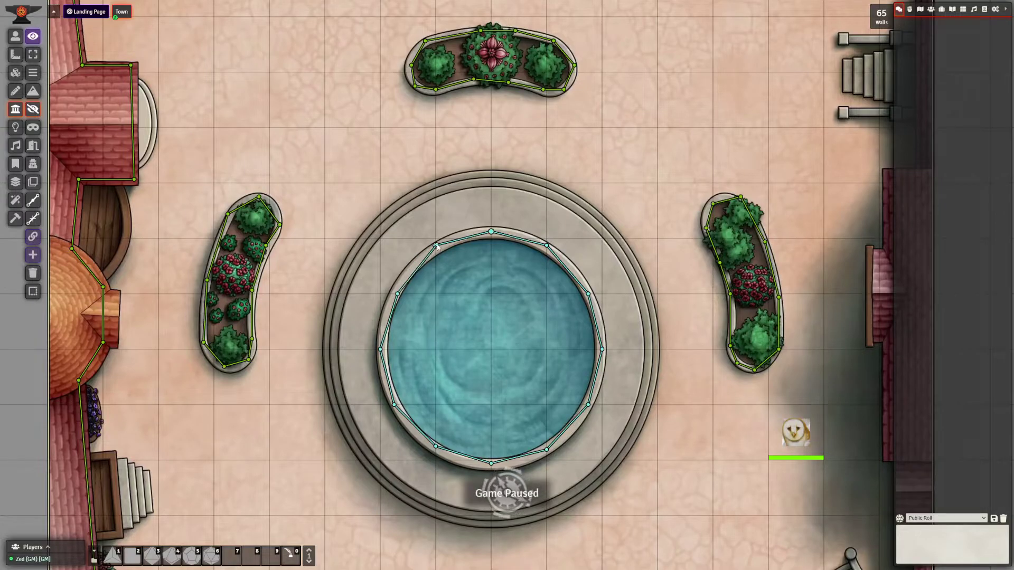
click(436, 246)
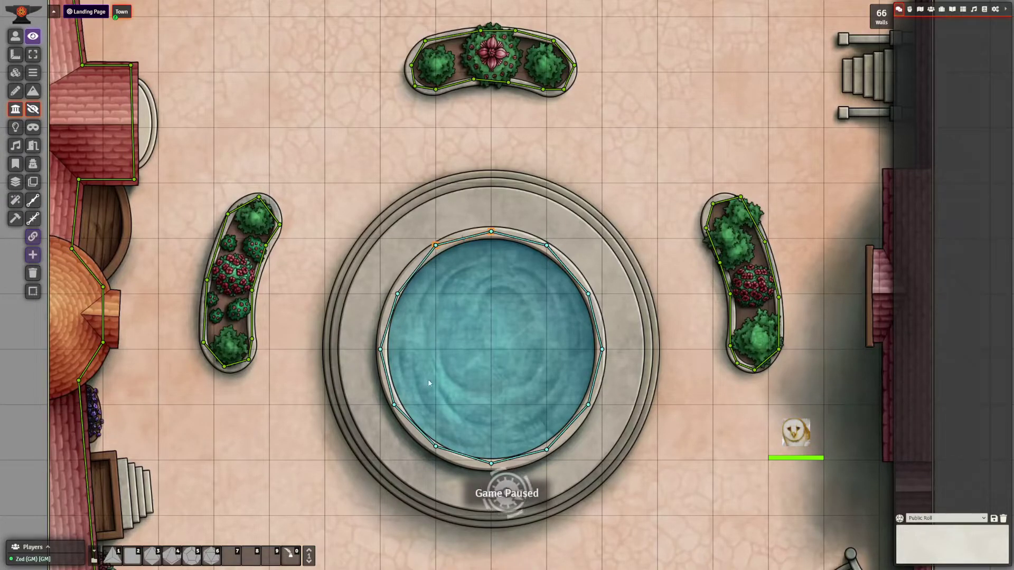
scroll(325, 257, down, 3)
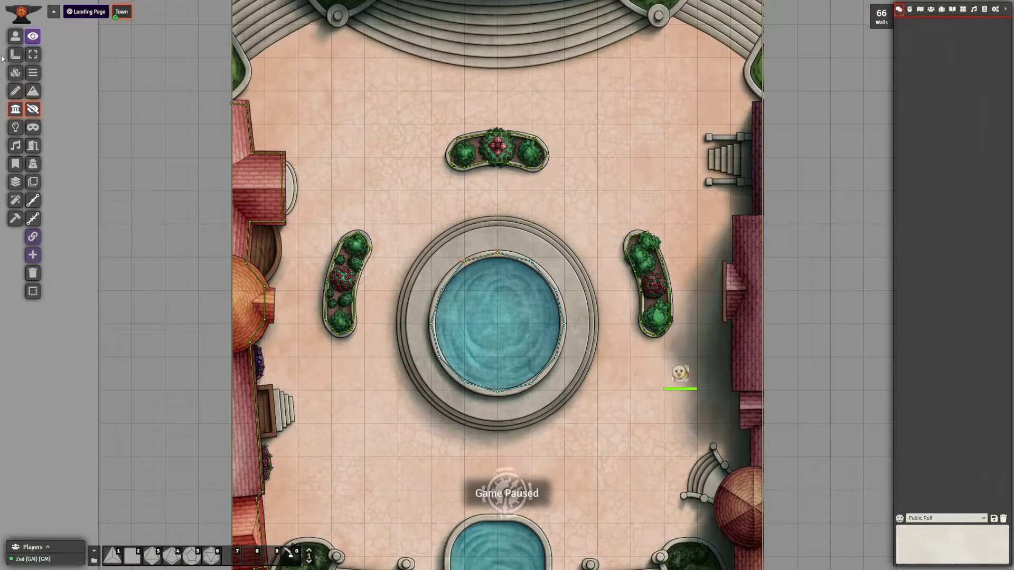
- Move the Observer token to the fountain's southeast and east rim to test whether the invisible walls block movement but not vision
click(15, 36)
click(675, 391)
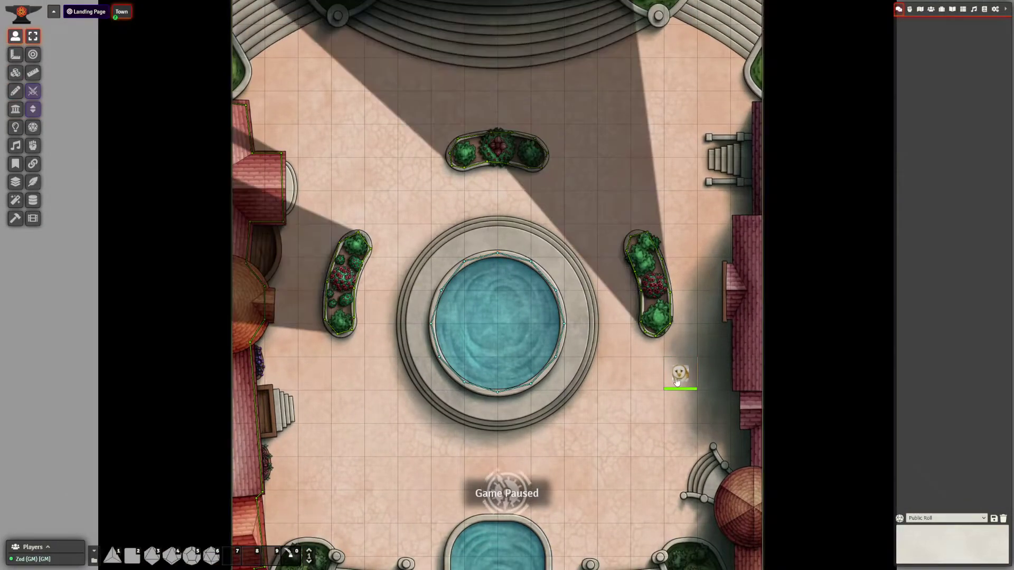
drag(682, 385, 615, 383)
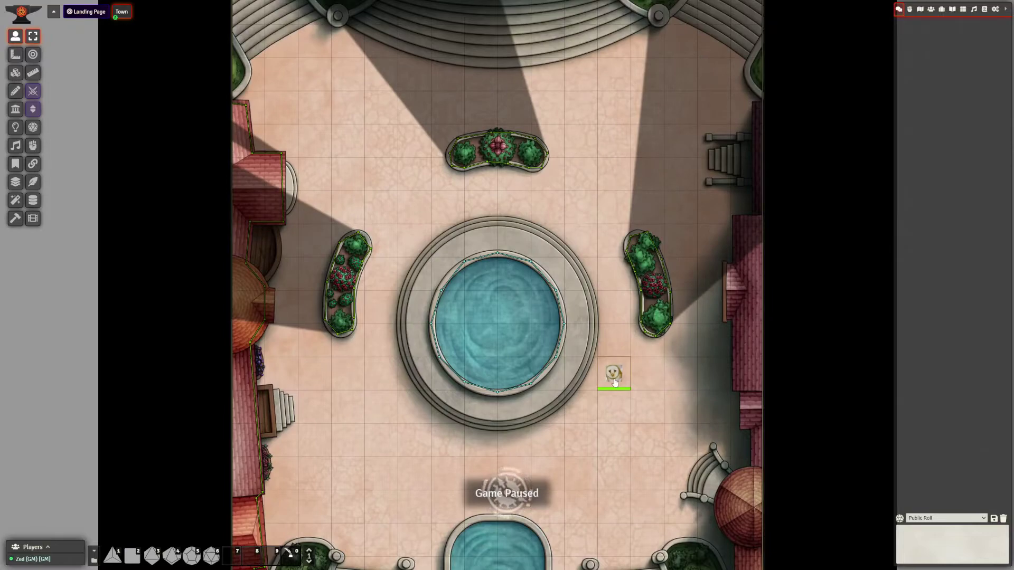
key(Left)
key(Left)
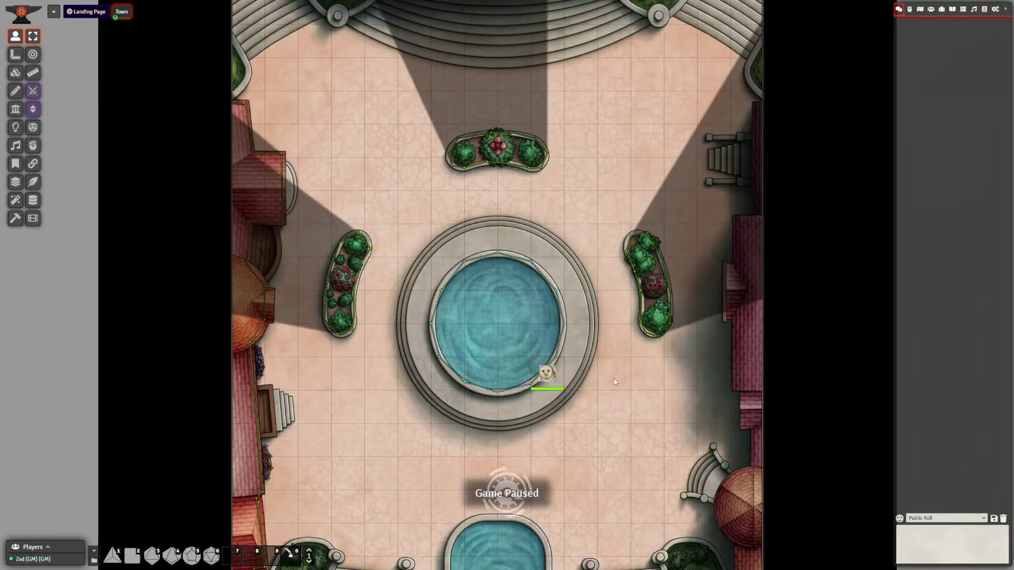
key(Right)
key(Up)
key(Up)
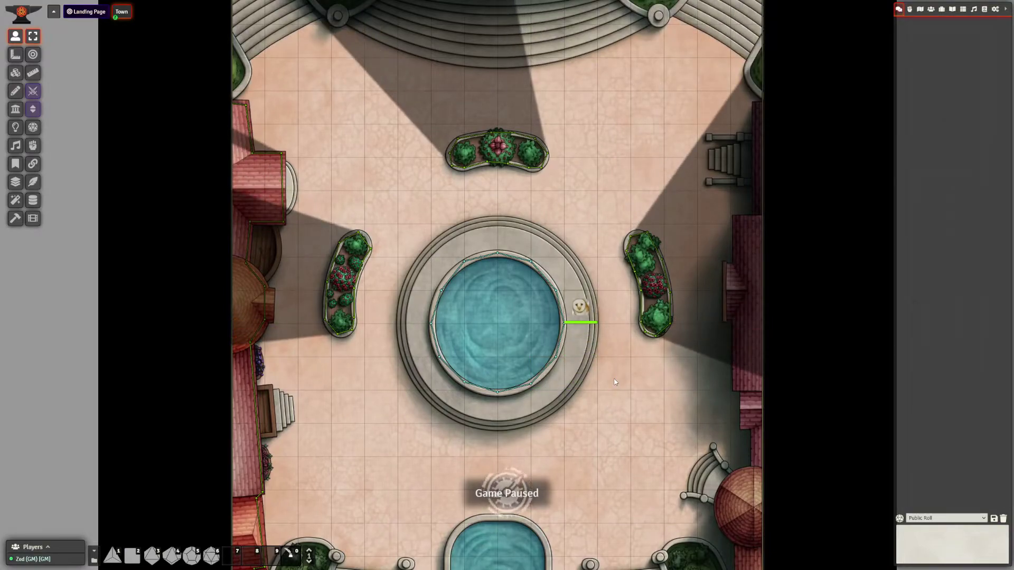
- Walk the Observer token over the north side of the fountain to its west side, testing the invisible walls
key(Up)
key(Up)
key(Left)
key(Left)
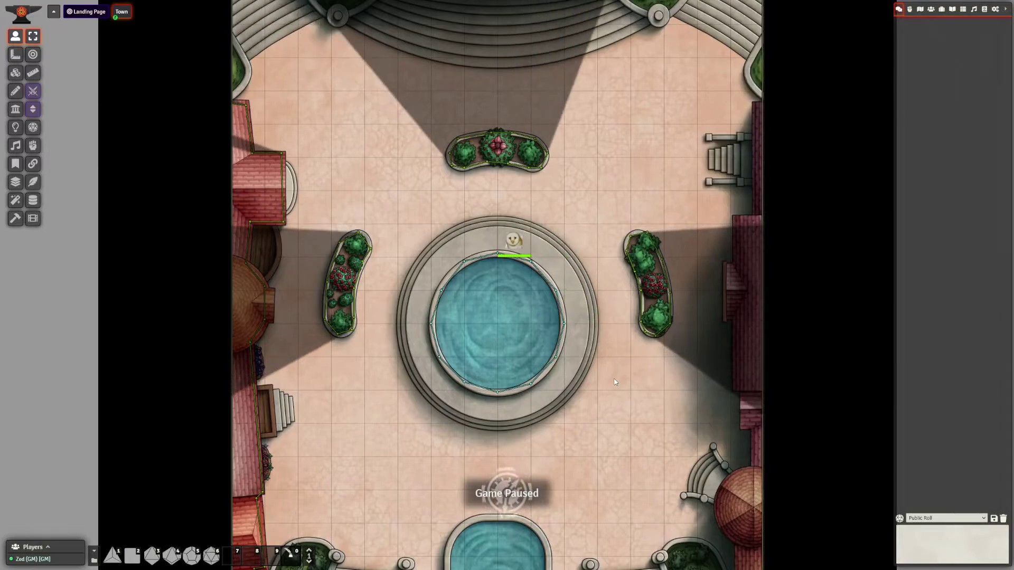
key(Left)
key(Left)
key(Left)
key(Down)
key(Down)
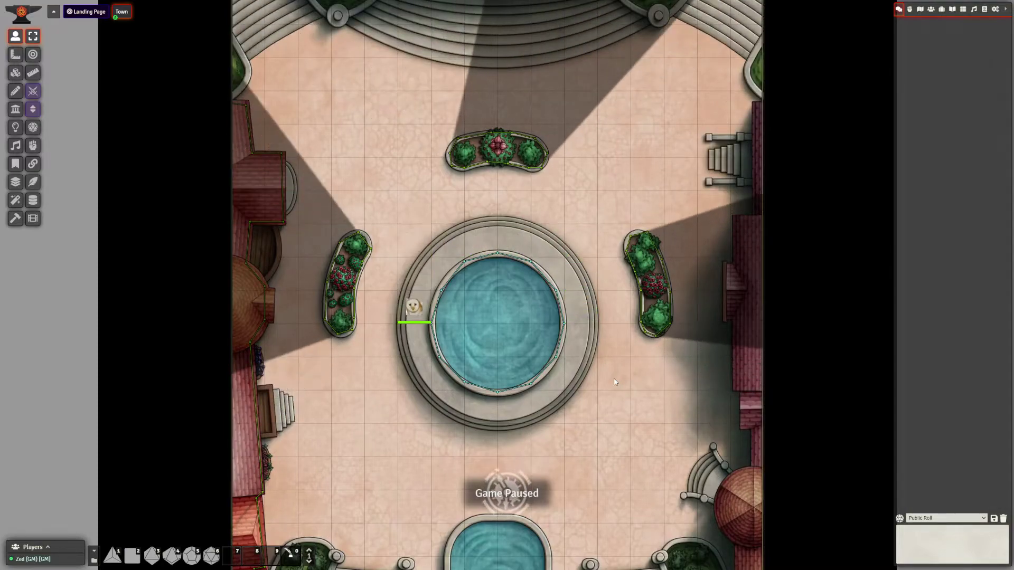
- Walk the Observer token down the fountain's west side and along its south rim to the paving southeast of it
key(Down)
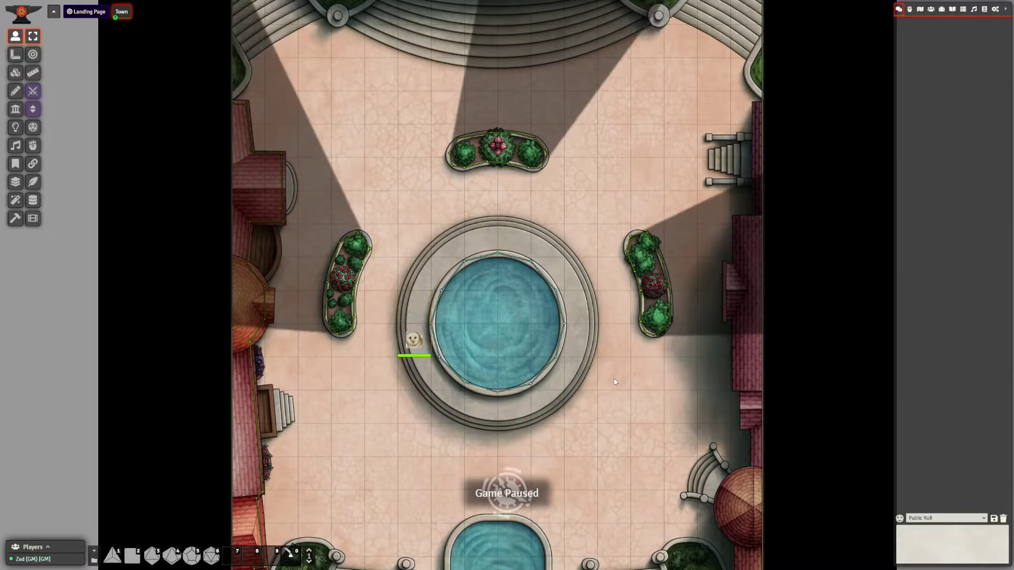
key(Down)
key(Down)
key(Right)
key(Up)
key(Down)
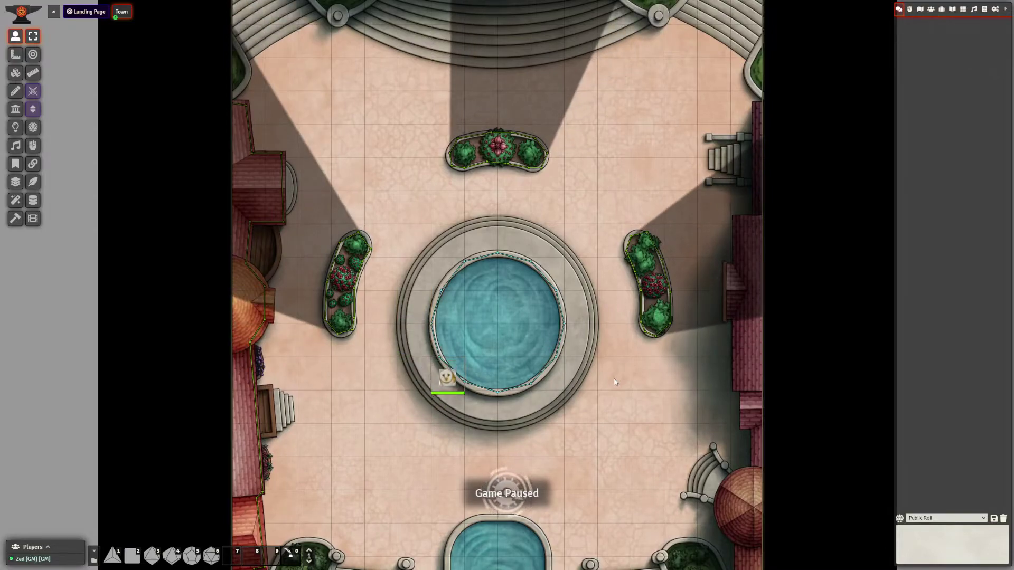
key(Right)
key(Right)
key(Right)
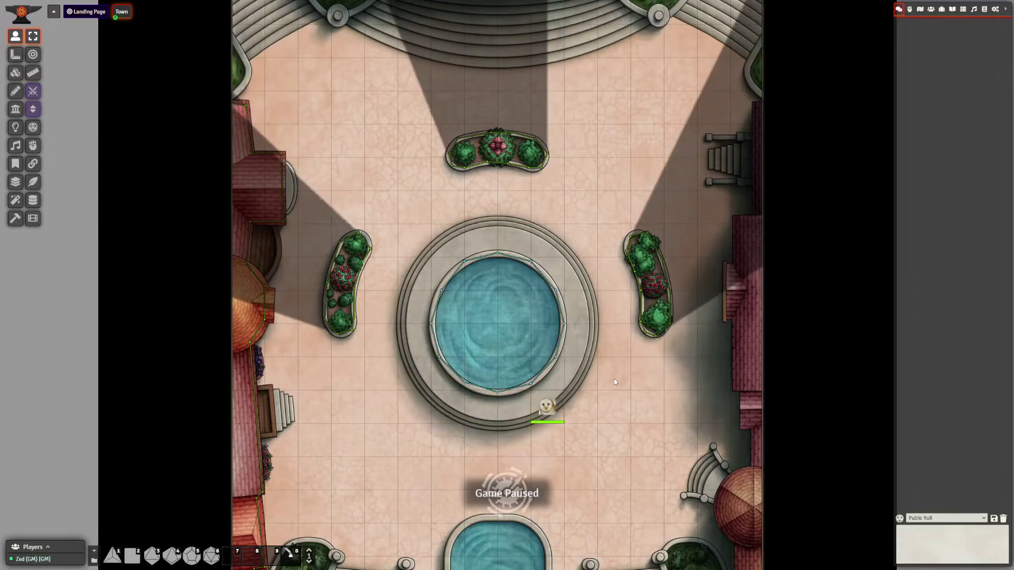
key(Right)
mouse_move(580, 407)
mouse_down()
mouse_move(503, 342)
mouse_move(594, 413)
mouse_up()
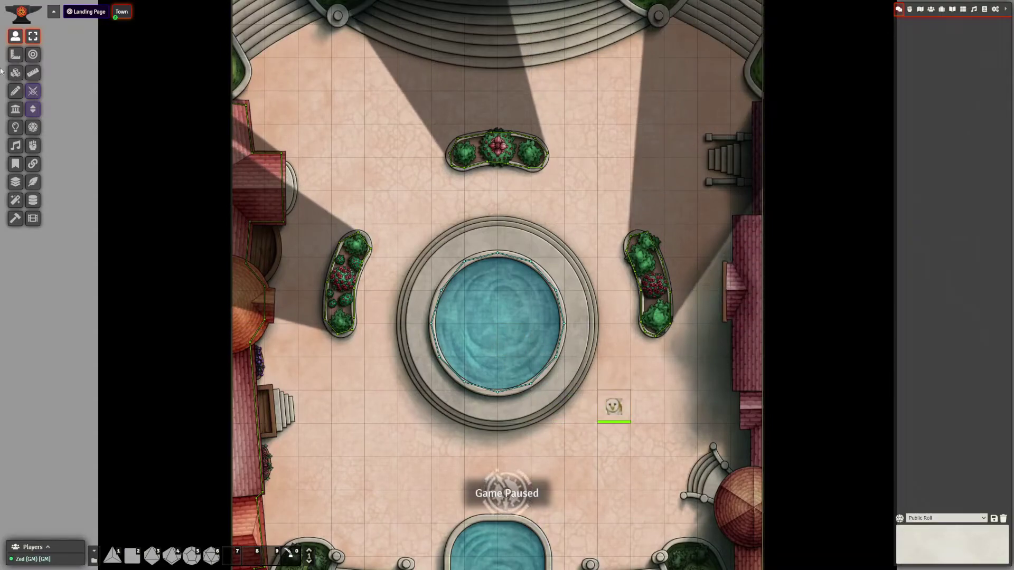
- Edit the wall height of the selected invisible walls on the fountain's inner rim and update them
click(15, 109)
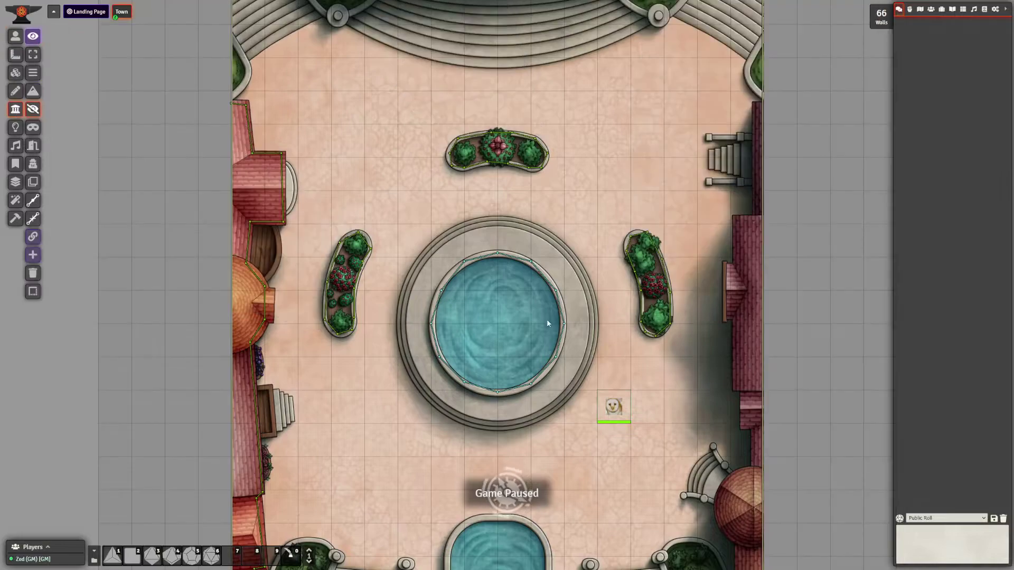
double_click(531, 387)
double_click(549, 347)
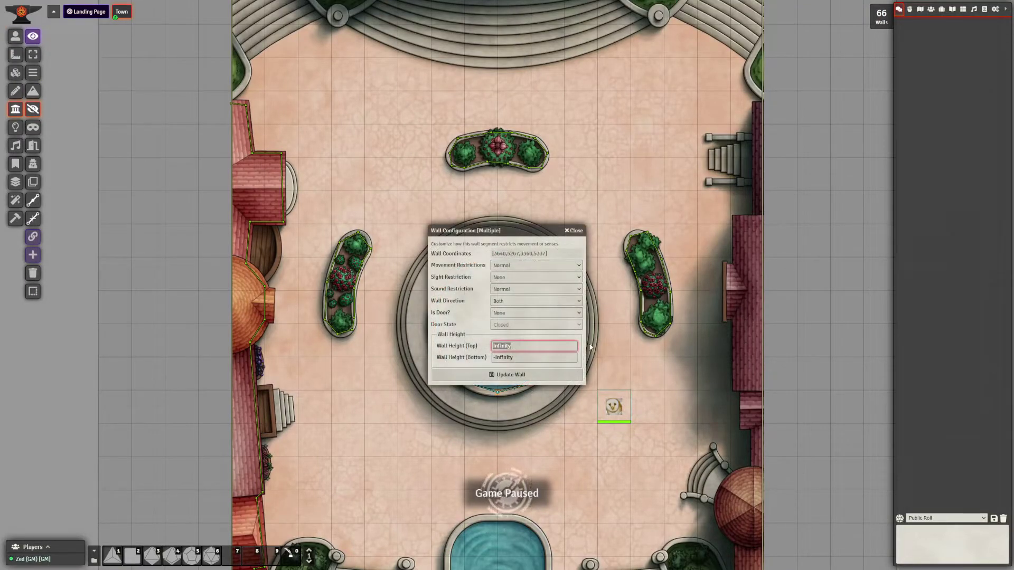
key(Tab)
key(Return)
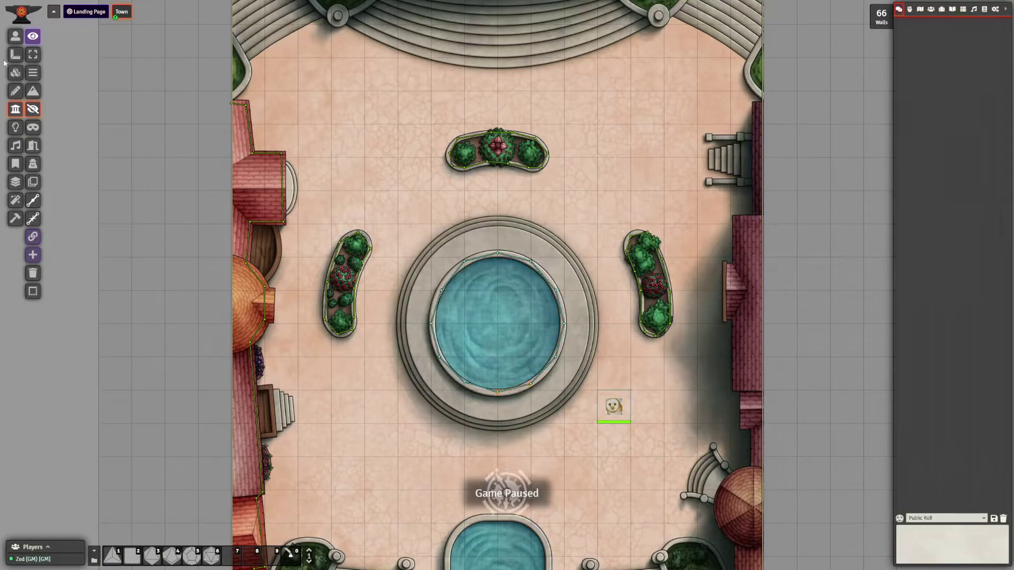
- Move the Observer token from the paving southeast of the fountain to its south rim
click(15, 36)
click(605, 409)
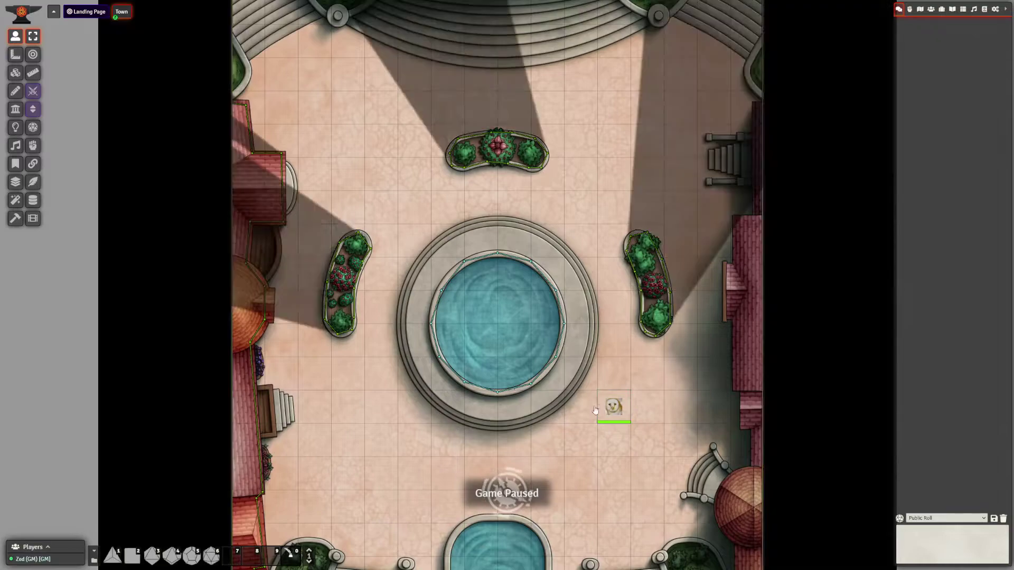
drag(605, 410, 502, 412)
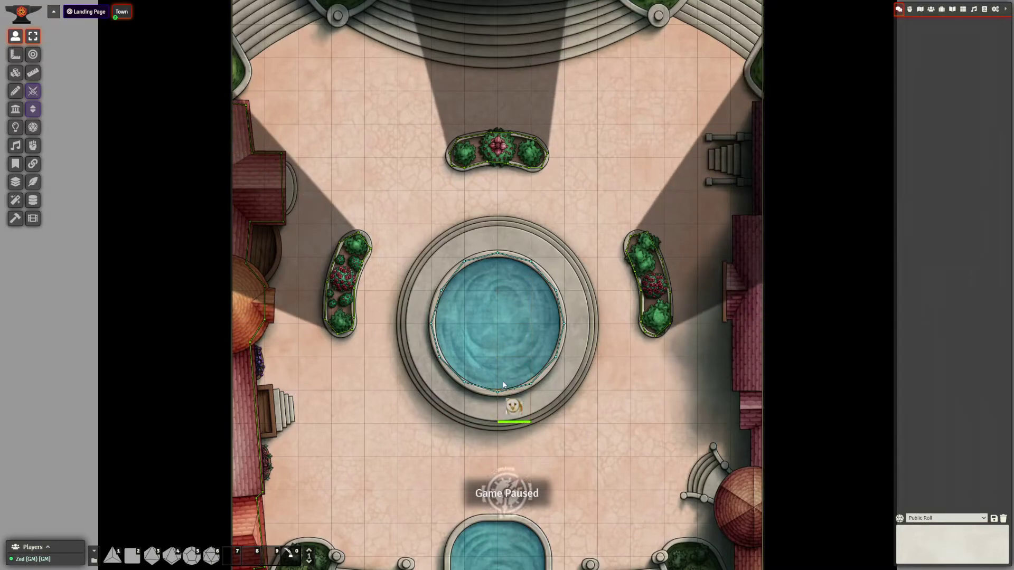
scroll(505, 385, up, 5)
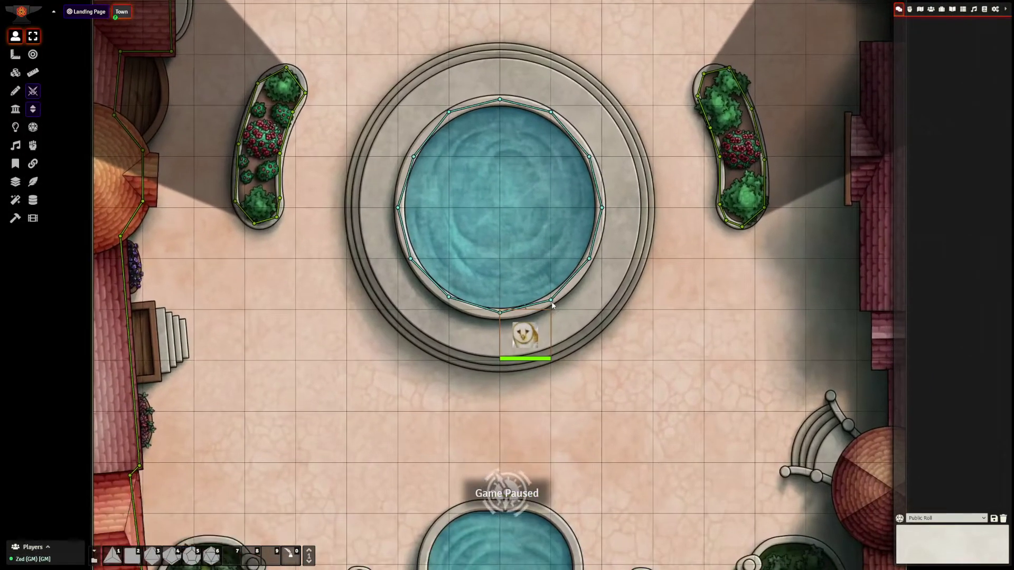
- Set the top wall height of the selected invisible walls on the fountain's inner rim to 10 and update them
click(15, 109)
double_click(551, 301)
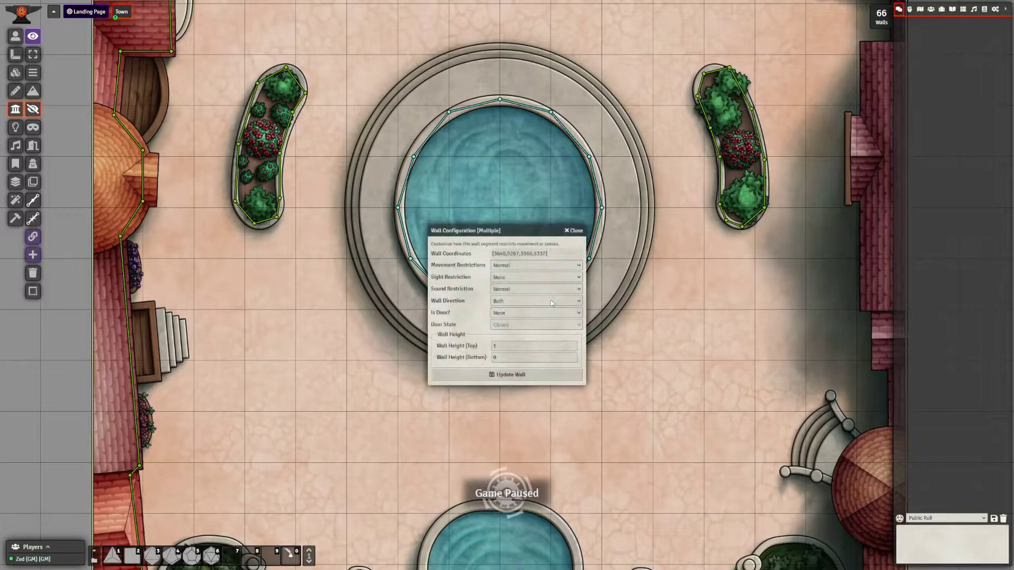
double_click(518, 347)
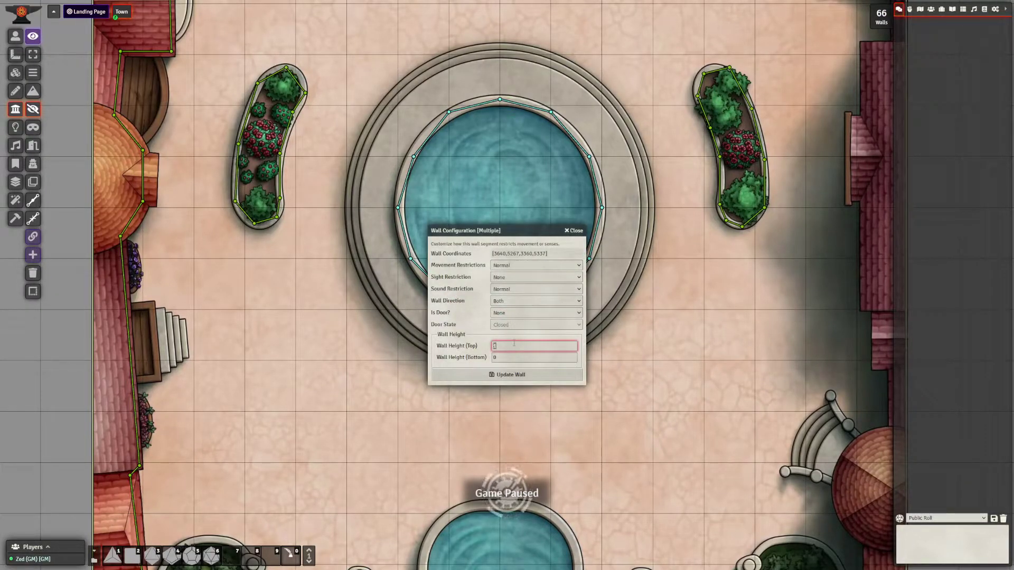
key(Return)
- Walk the Observer token away from the fountain's south rim and back against it to test the invisible wall
click(15, 35)
click(535, 344)
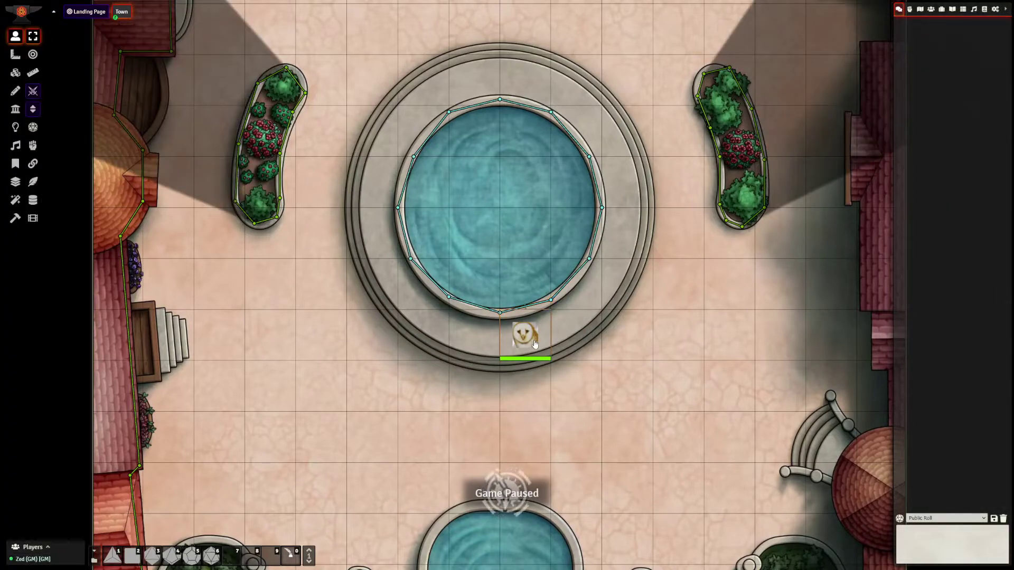
key(Down)
key(Down)
key(Up)
key(Up)
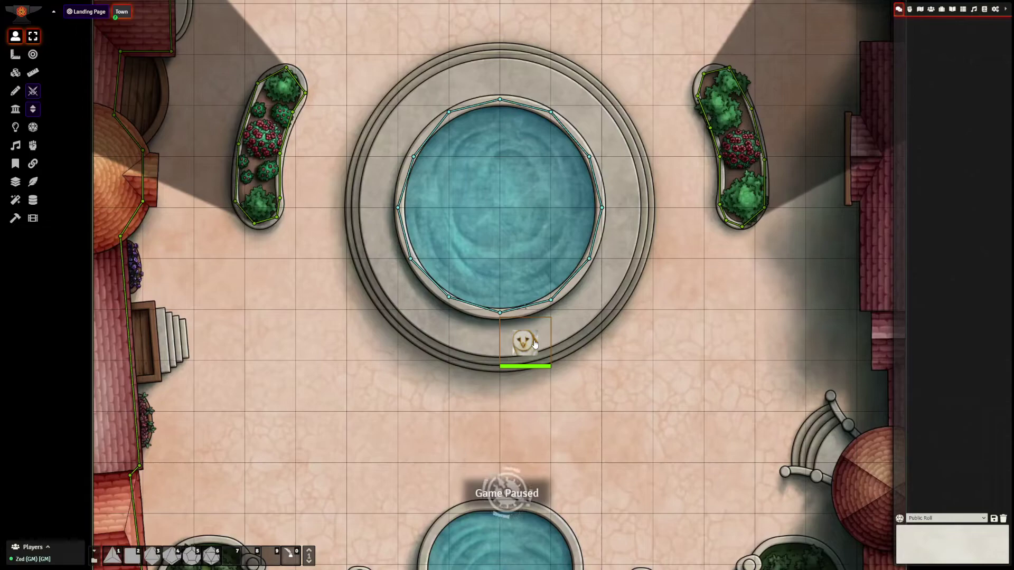
- Set the Observer token's elevation to 10
right_click(535, 344)
click(484, 324)
text(1)
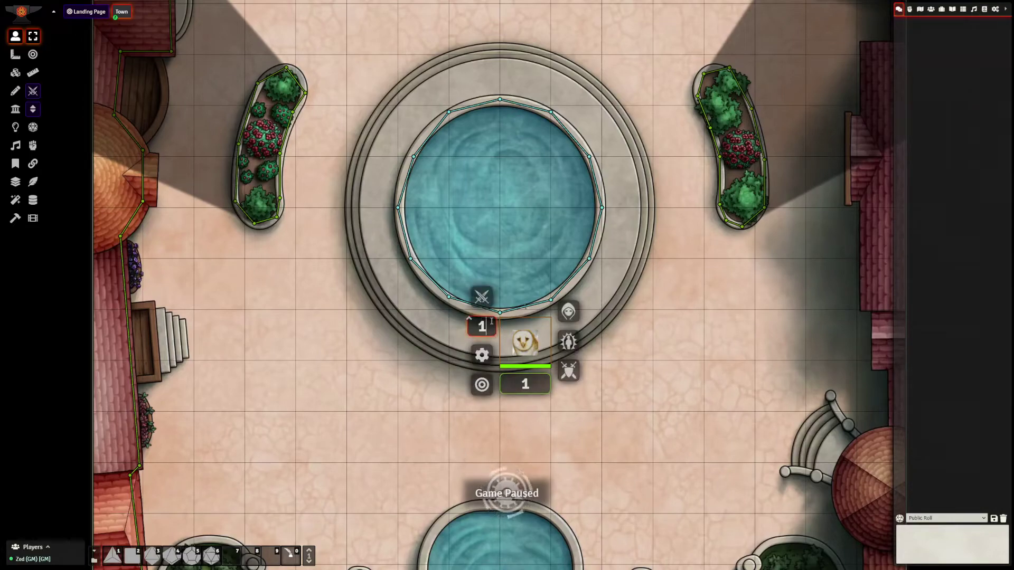
key(Return)
- Walk the elevated Observer token north over the fountain's rim wall and back south to the paving
key(Up)
key(Up)
key(Down)
key(Down)
key(Up)
key(Down)
key(Down)
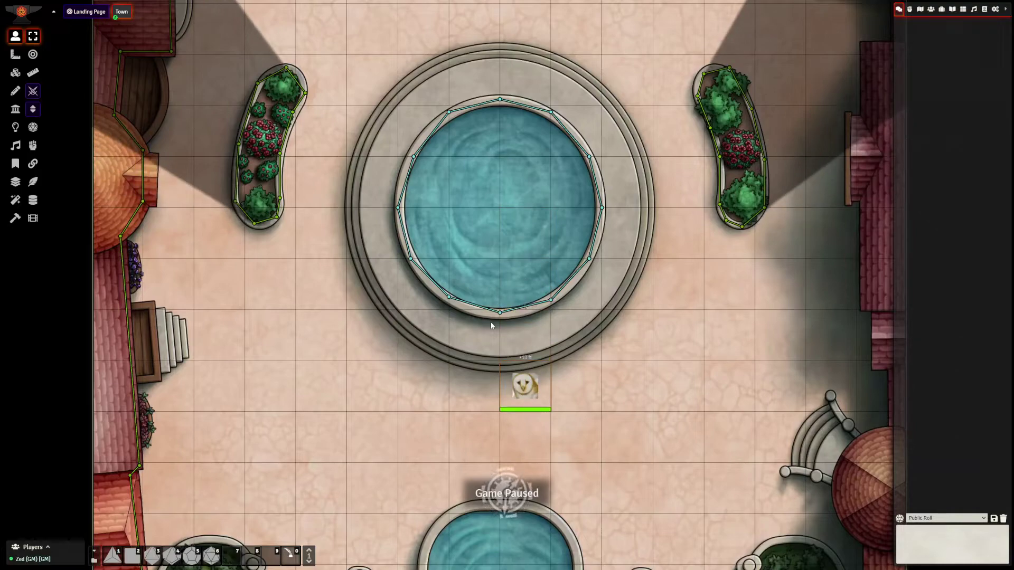
- Reset the Observer token's elevation to ground level and walk it north towards the fountain's rim wall
right_click(544, 408)
click(469, 364)
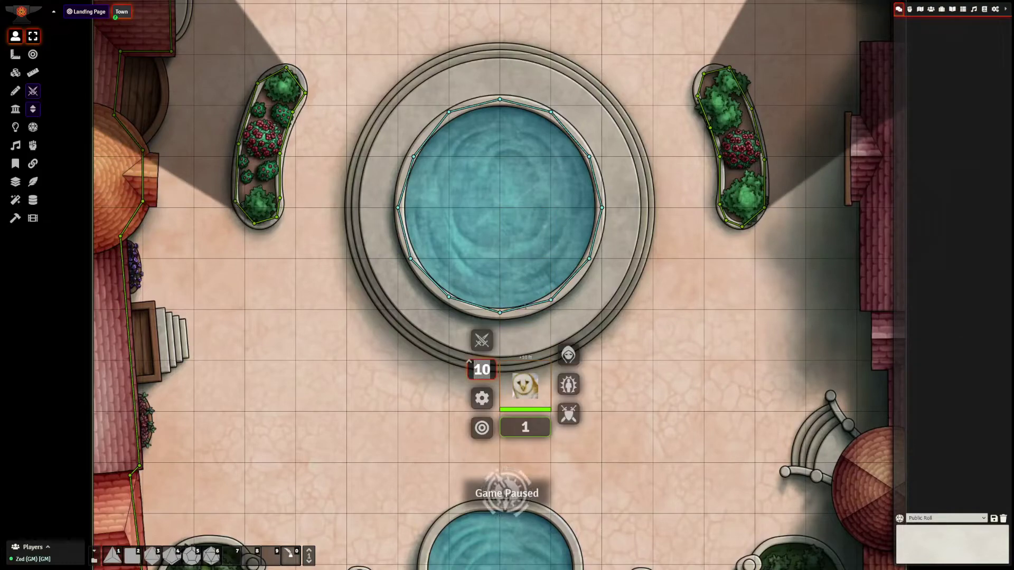
key(Return)
key(Up)
key(Up)
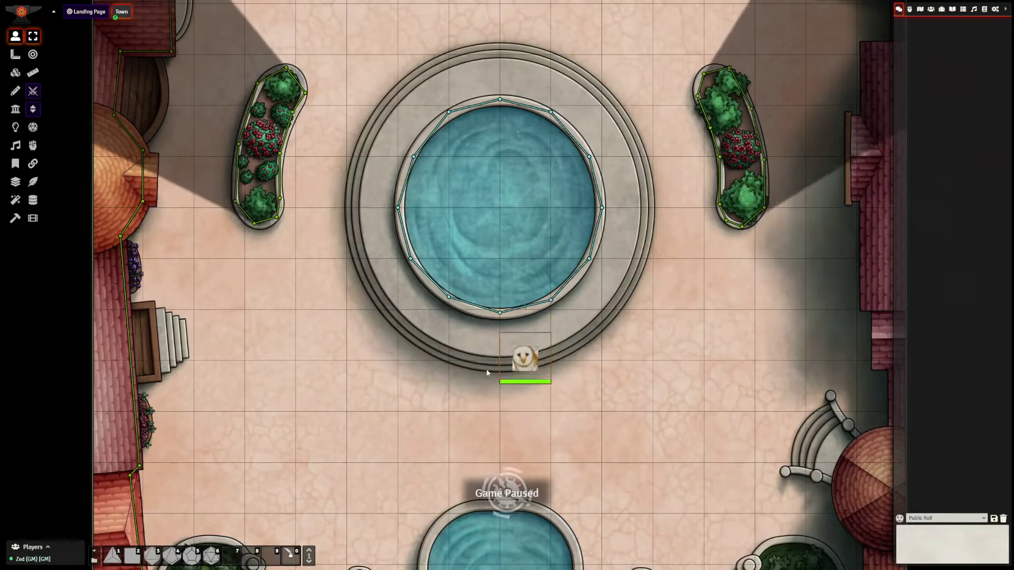
- Open the configuration of the fountain's south rim wall, review its restriction and height settings, and close it
click(15, 108)
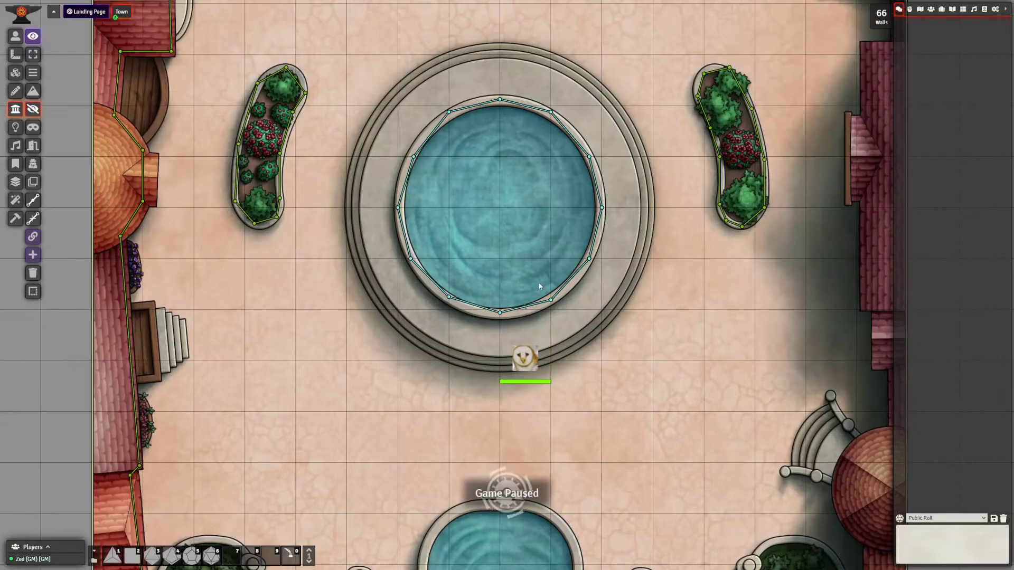
double_click(504, 315)
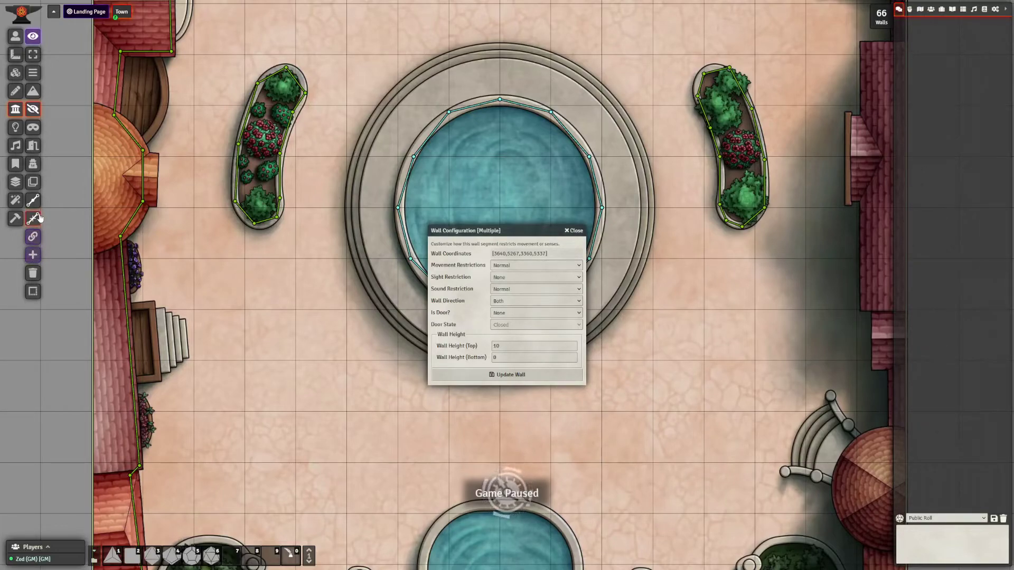
click(574, 231)
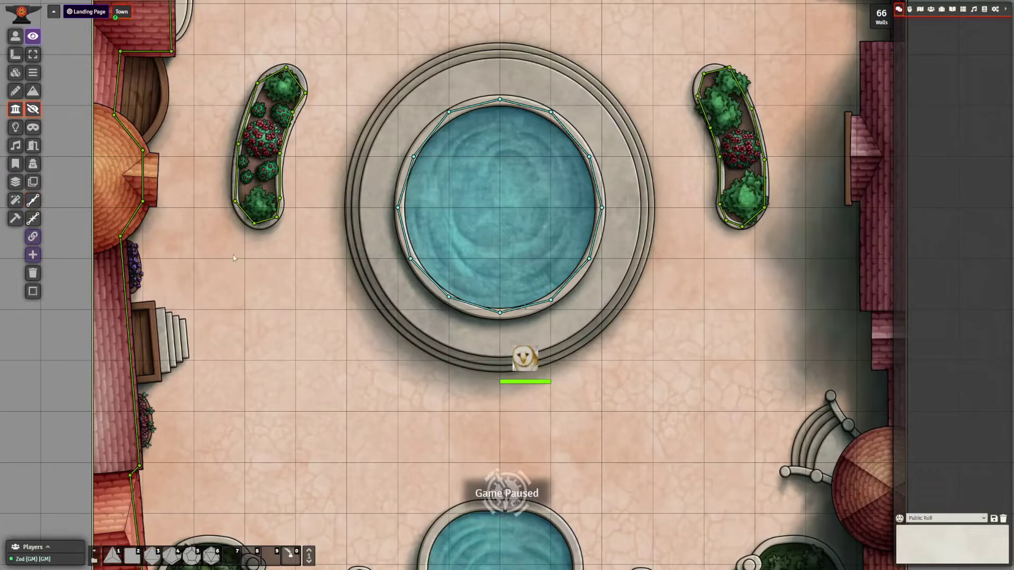
- Draw a horizontal ethereal wall about seven grid squares long across the paving just south of the fountain
scroll(264, 267, down, 3)
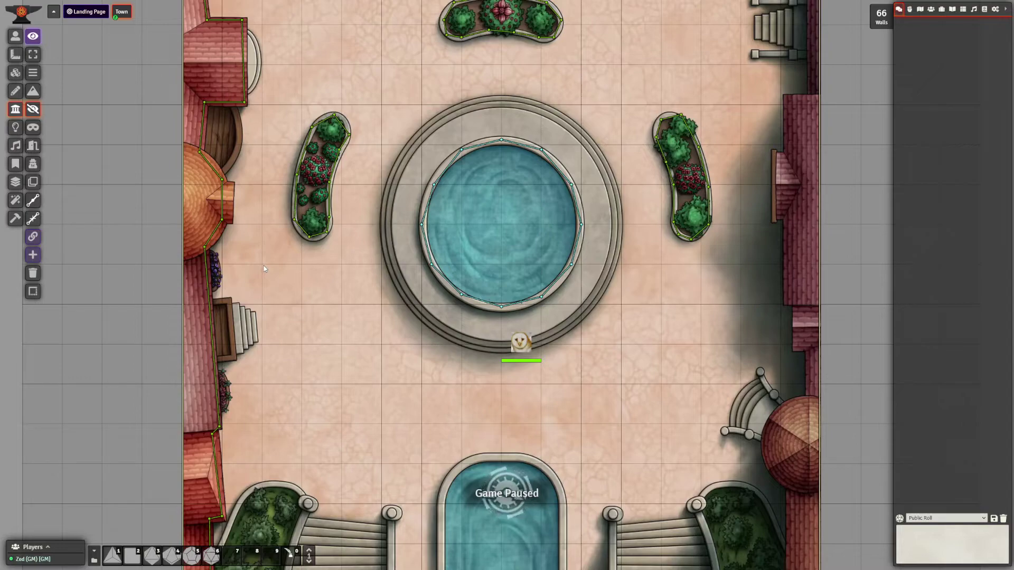
scroll(398, 317, down, 1)
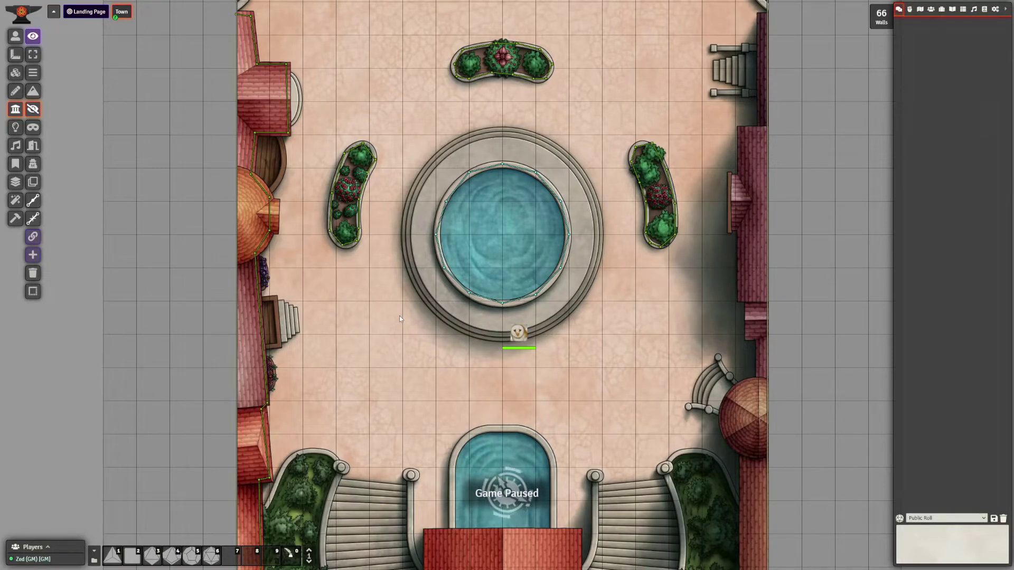
scroll(510, 444, up, 1)
scroll(511, 444, up, 3)
drag(708, 396, 629, 415)
scroll(515, 233, down, 7)
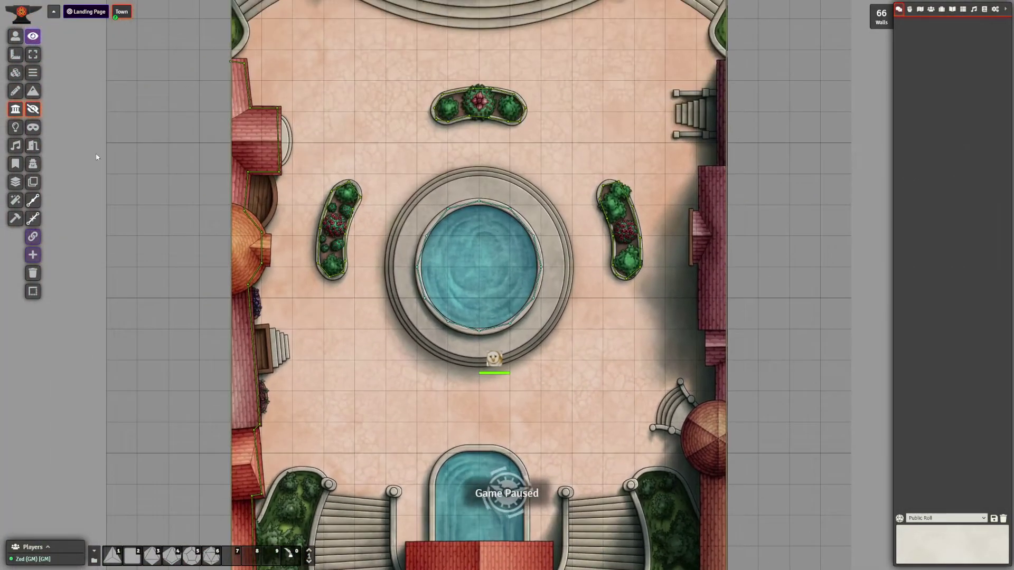
click(33, 127)
drag(394, 103, 380, 183)
drag(373, 469, 592, 468)
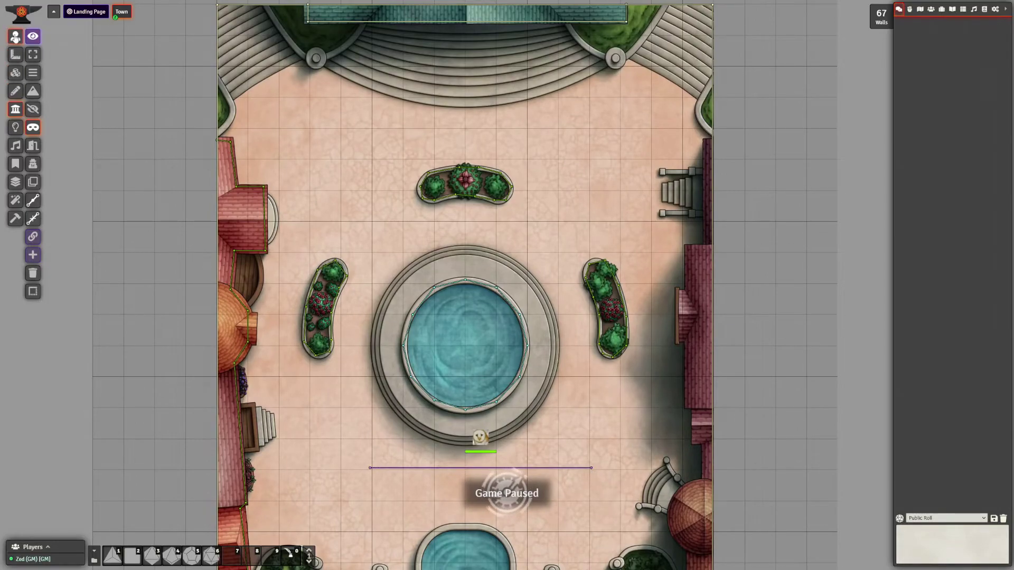
- Walk the Observer token east and then west along the north side of the ethereal wall to test its vision
click(16, 35)
click(482, 434)
key(Right)
key(Right)
key(Right)
key(Down)
key(Left)
key(Left)
key(Left)
key(Left)
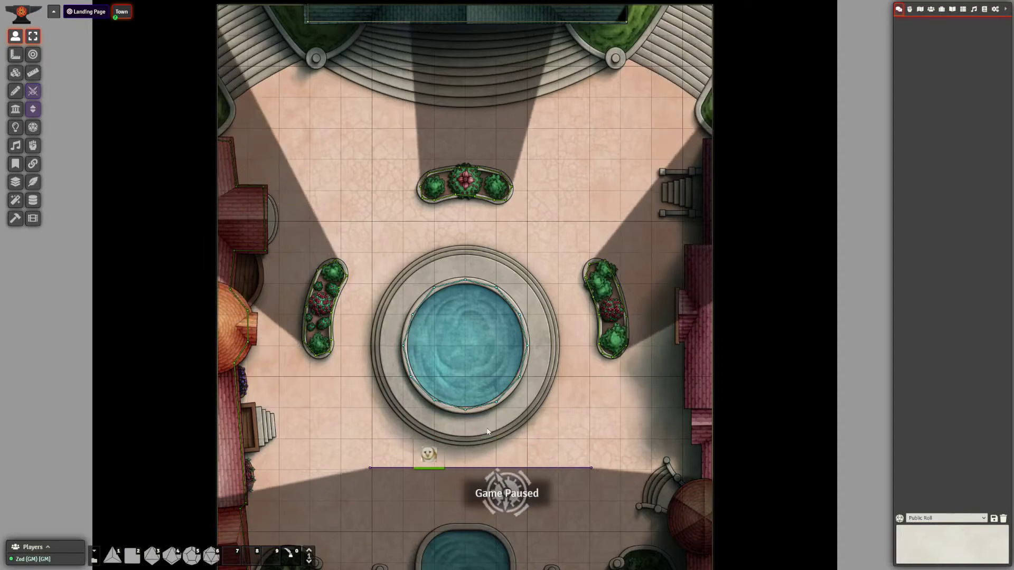
- Walk the Observer token back and forth across the ethereal wall, ending on its south side, to test movement and vision
key(Down)
key(Down)
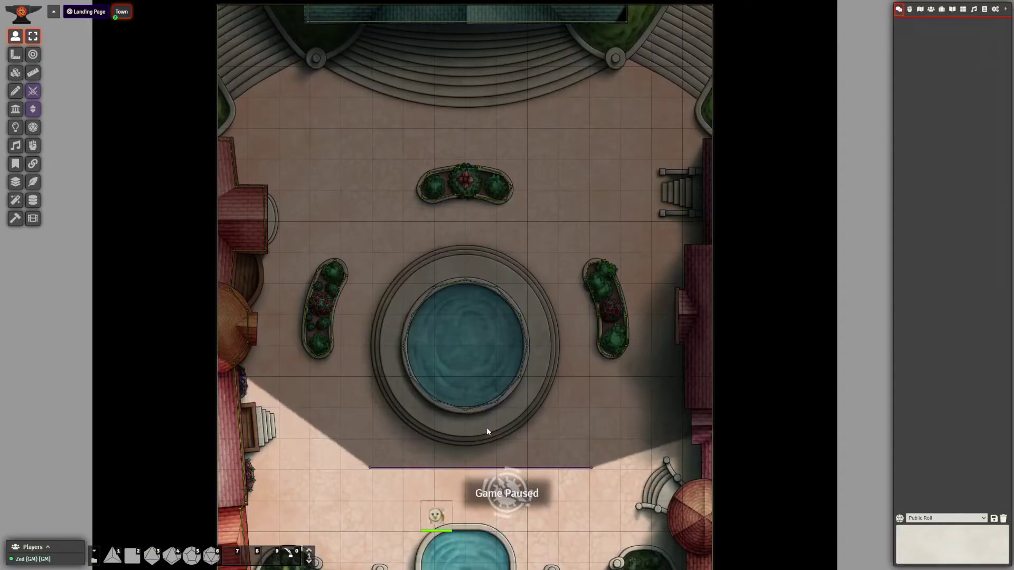
key(Up)
key(Down)
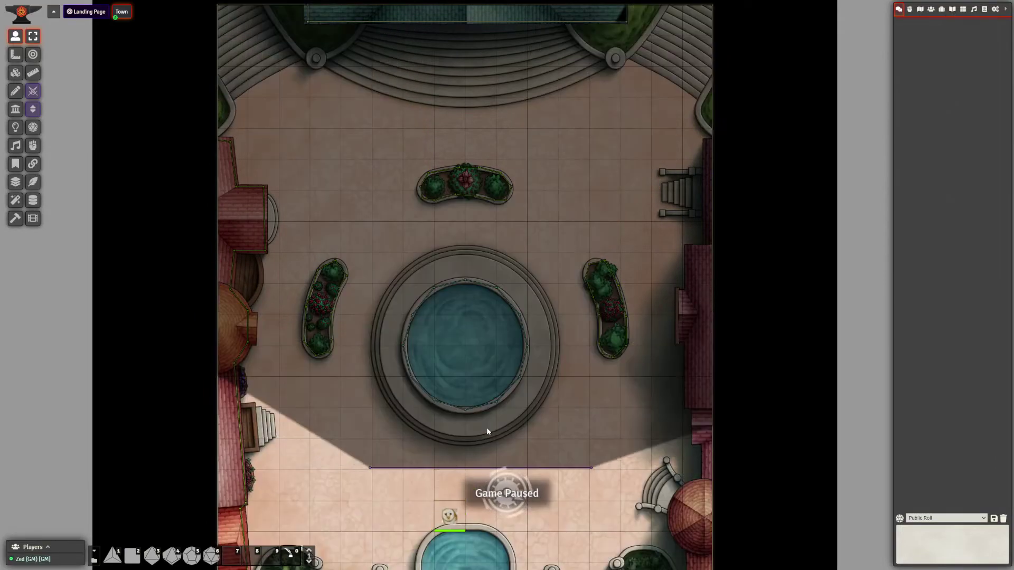
key(Right)
key(Up)
key(Up)
key(Right)
key(Right)
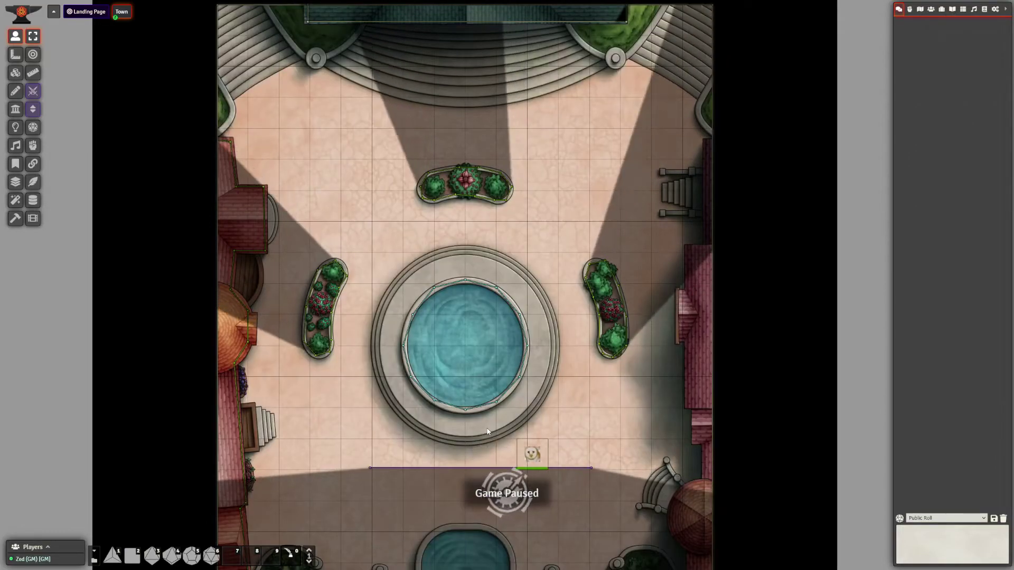
key(Down)
key(Left)
key(Left)
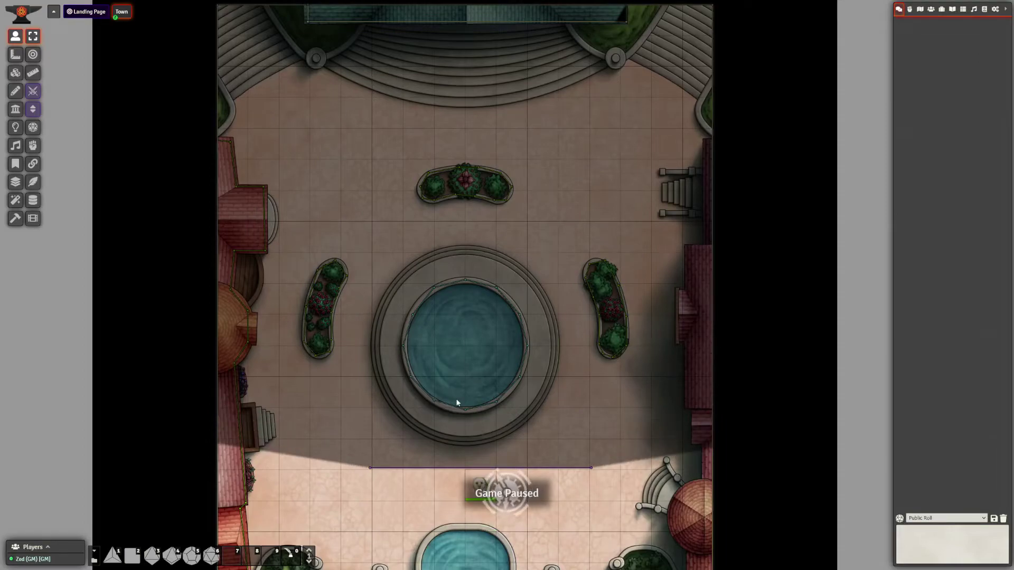
- Change the ethereal wall's direction from both sides to a single side and update the wall
scroll(458, 403, down, 1)
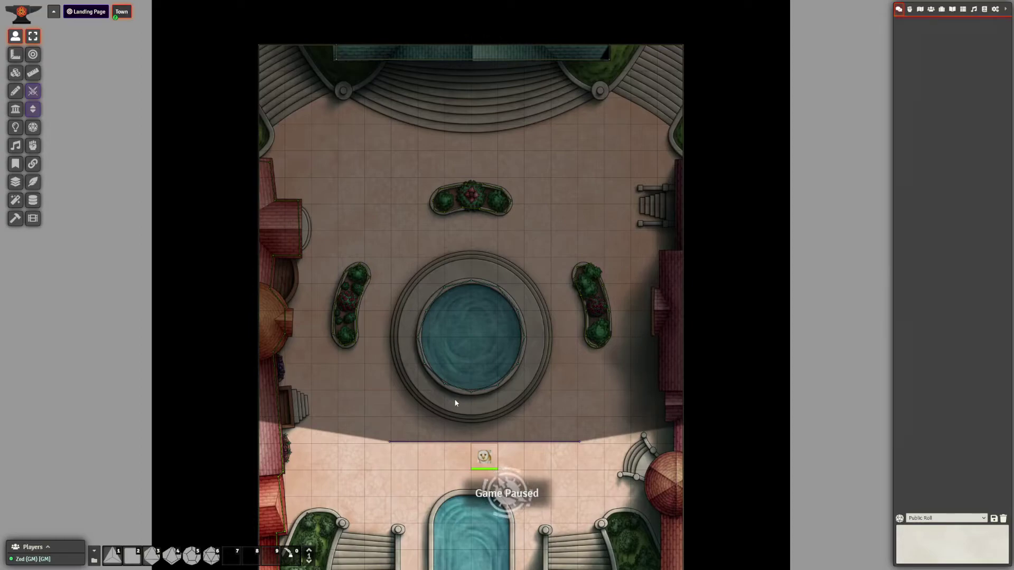
click(15, 110)
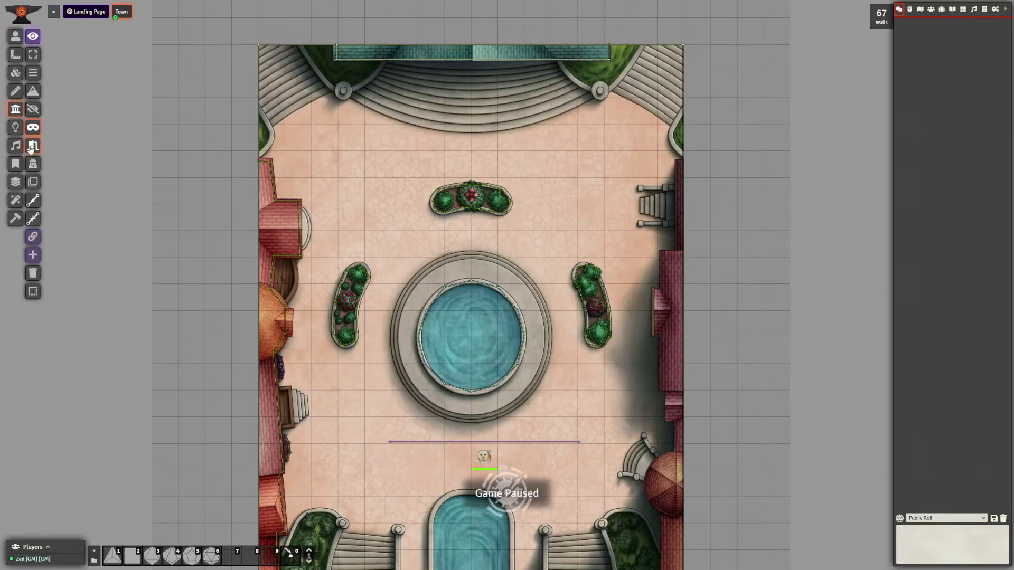
double_click(390, 443)
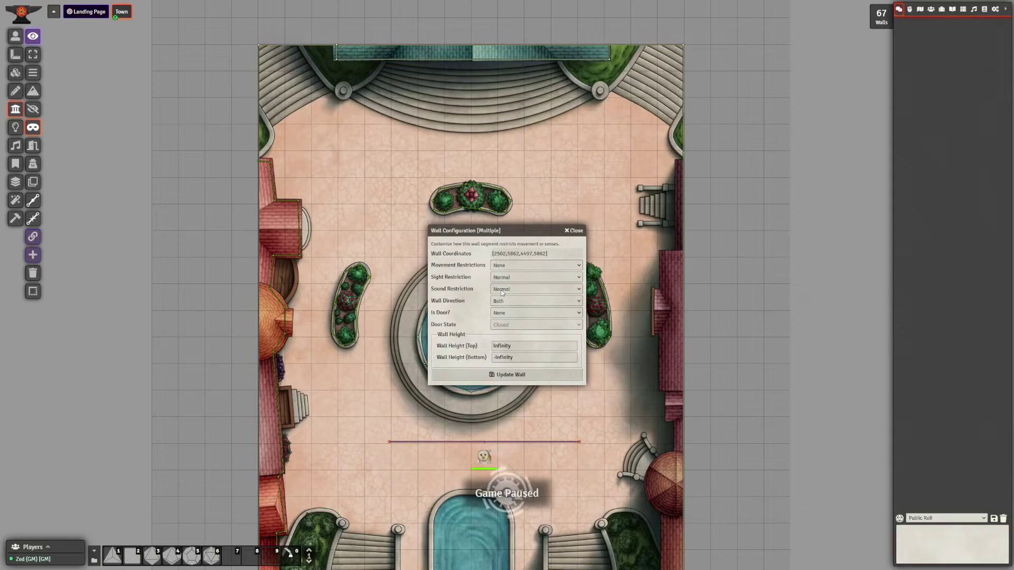
click(521, 300)
click(520, 316)
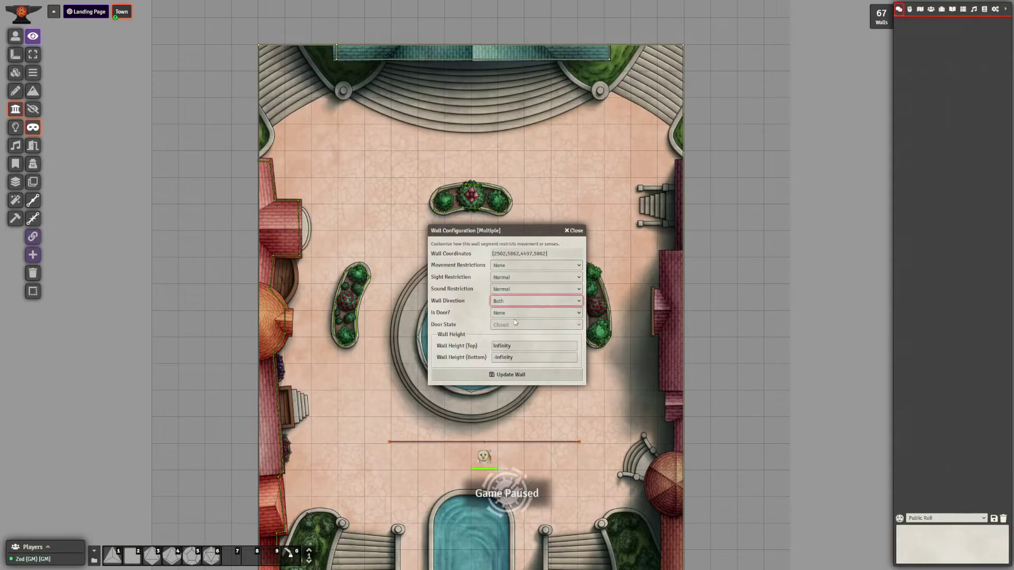
click(490, 375)
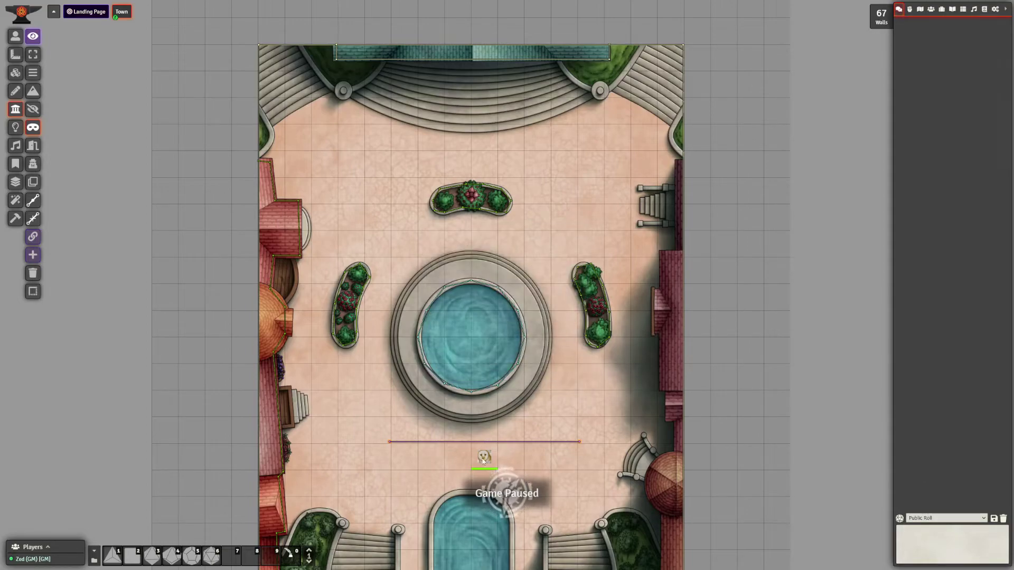
- Select the Observer token to check its vision through the one-way ethereal wall, and examine the wall's direction marker
click(15, 36)
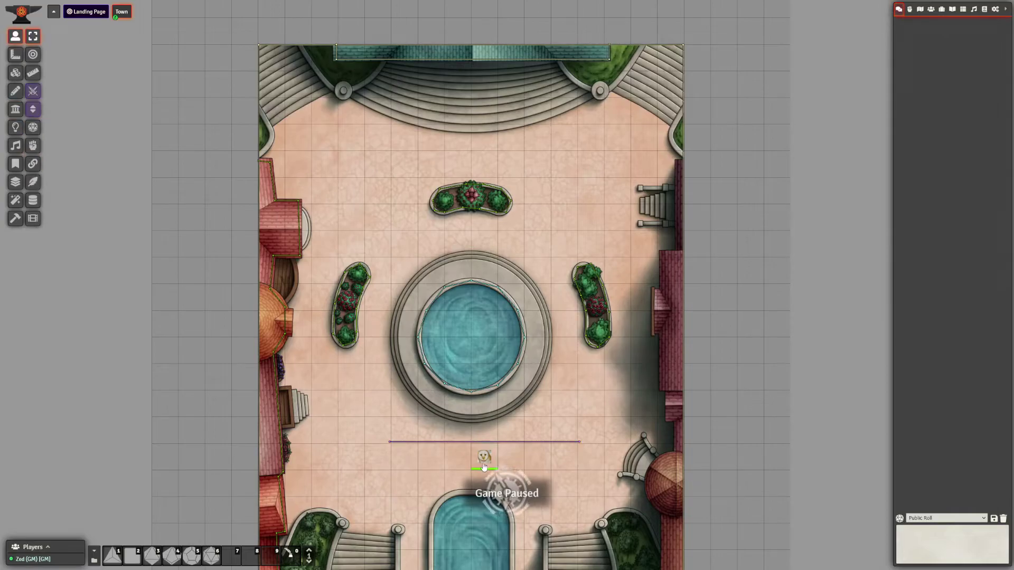
scroll(548, 461, up, 2)
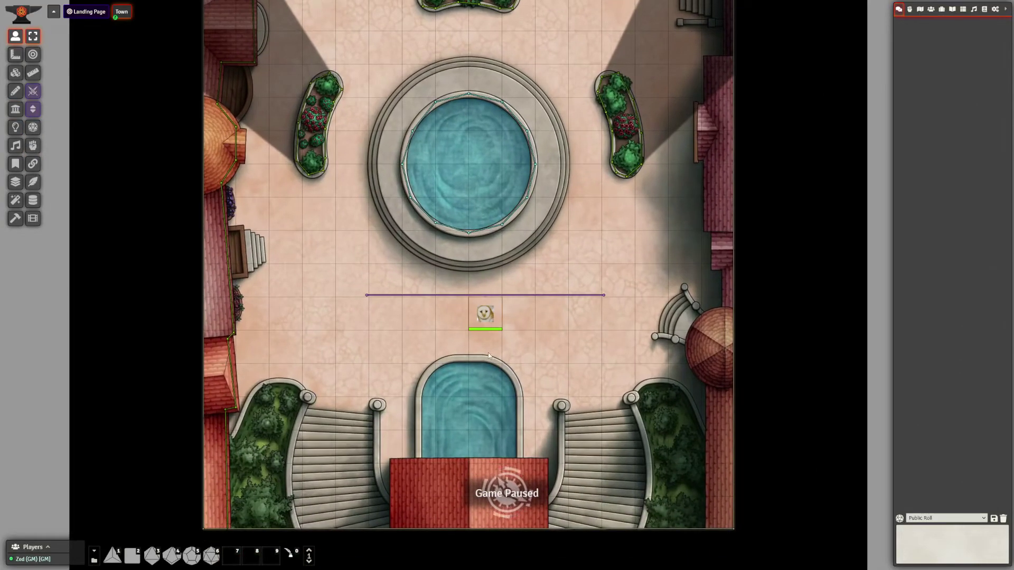
scroll(476, 303, up, 3)
scroll(470, 294, up, 1)
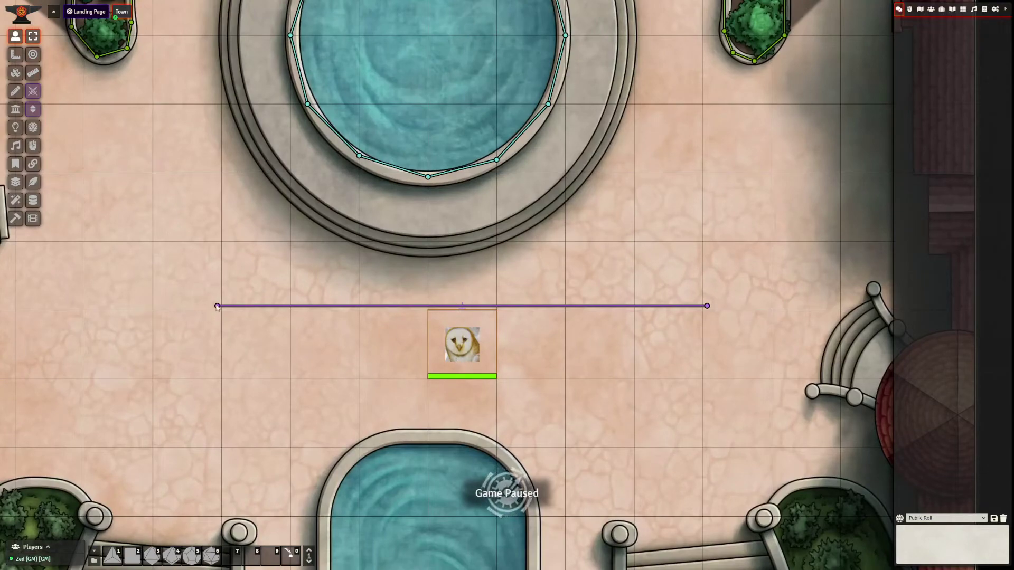
- Select the fountain's southern rim wall segment and examine the left and right side labels on it
click(14, 108)
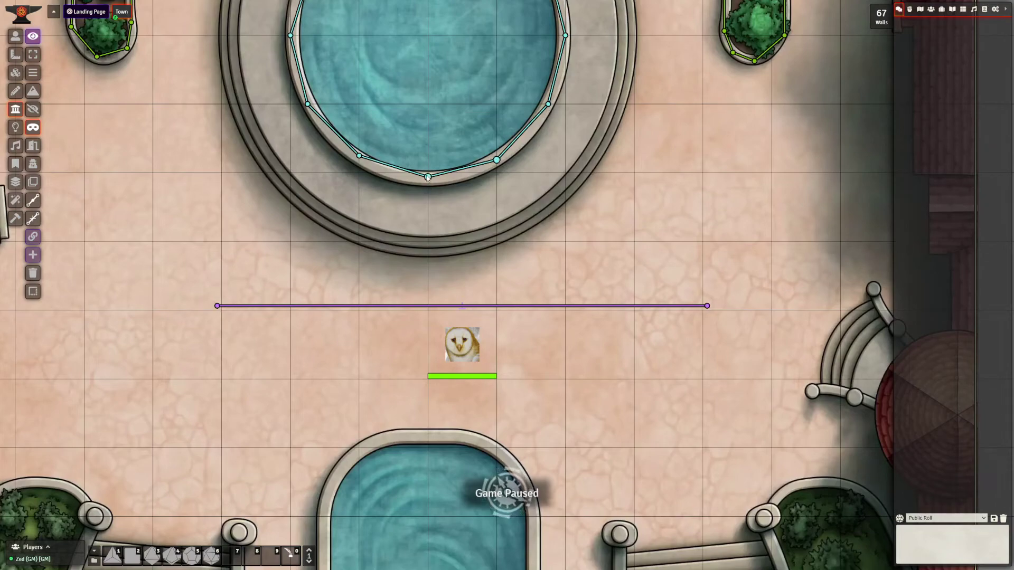
scroll(454, 177, up, 1)
scroll(455, 177, up, 5)
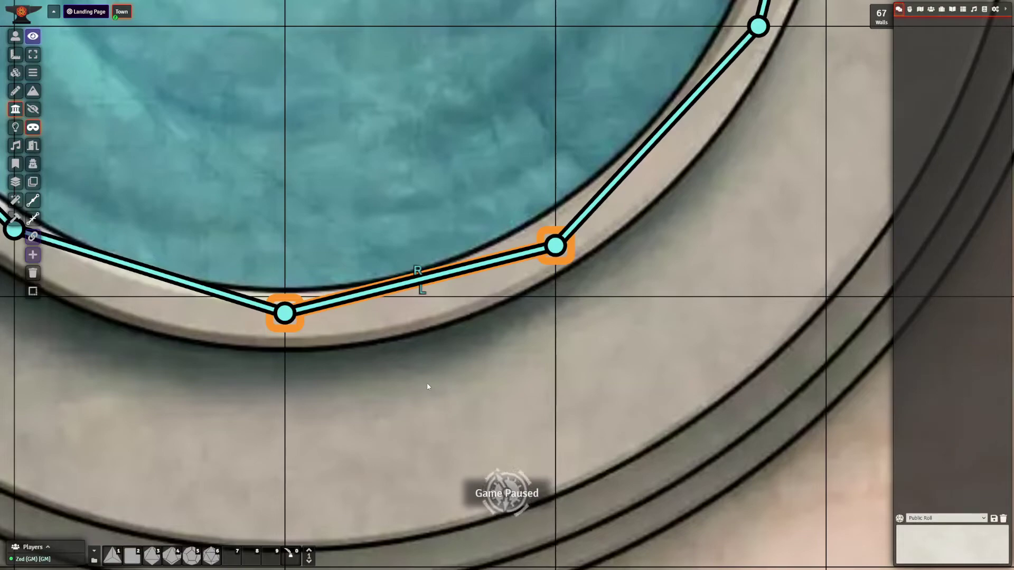
scroll(422, 380, down, 4)
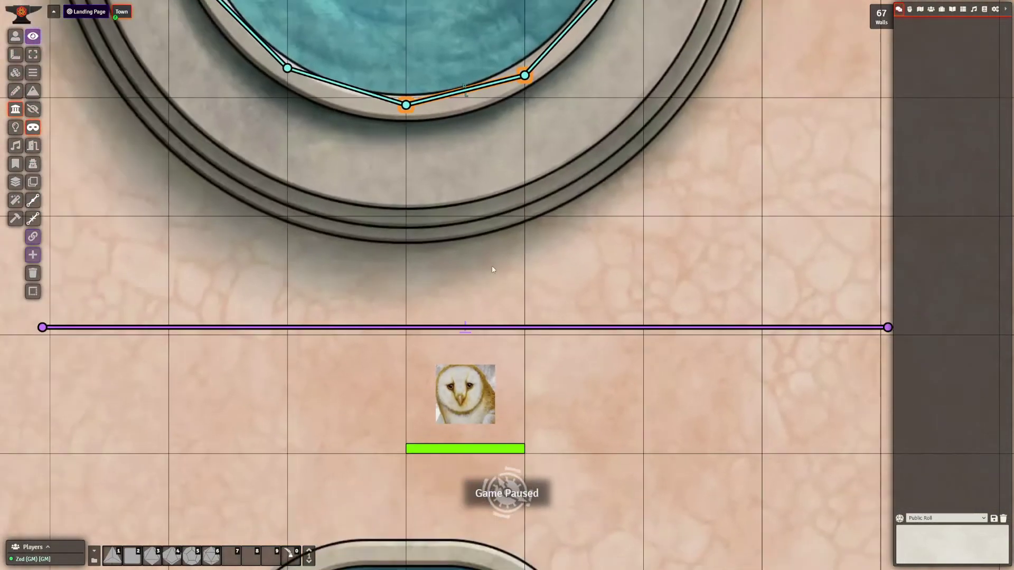
- Move the Observer token north across the one-way ethereal wall, then try to walk it back south to test the wall
click(14, 36)
click(452, 348)
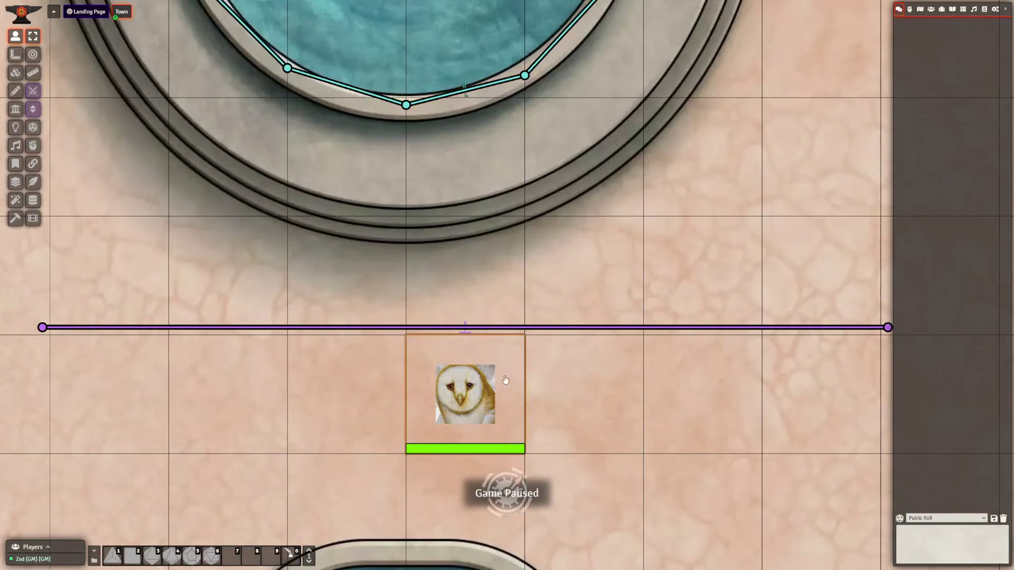
key(Up)
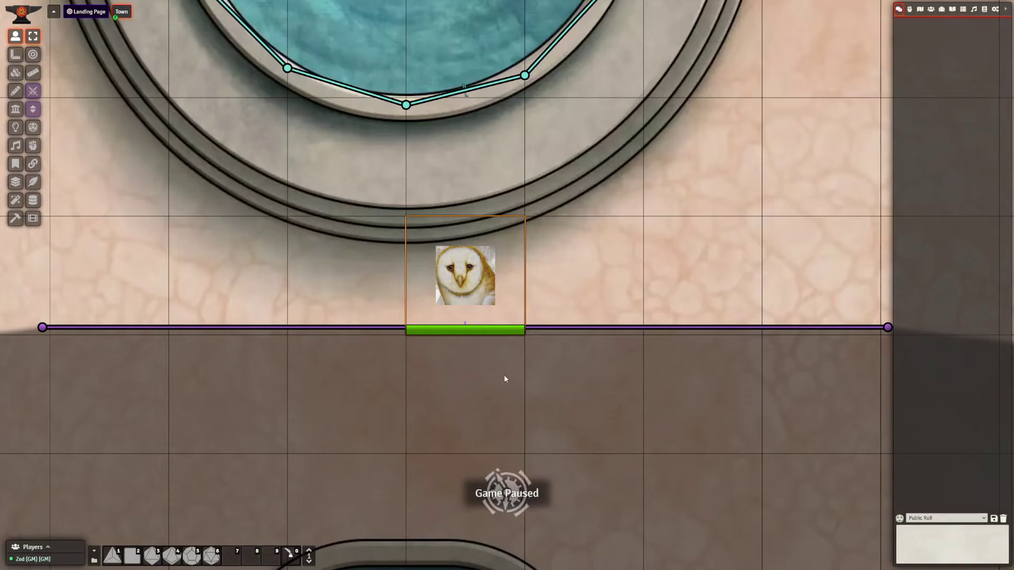
key(Up)
key(Down)
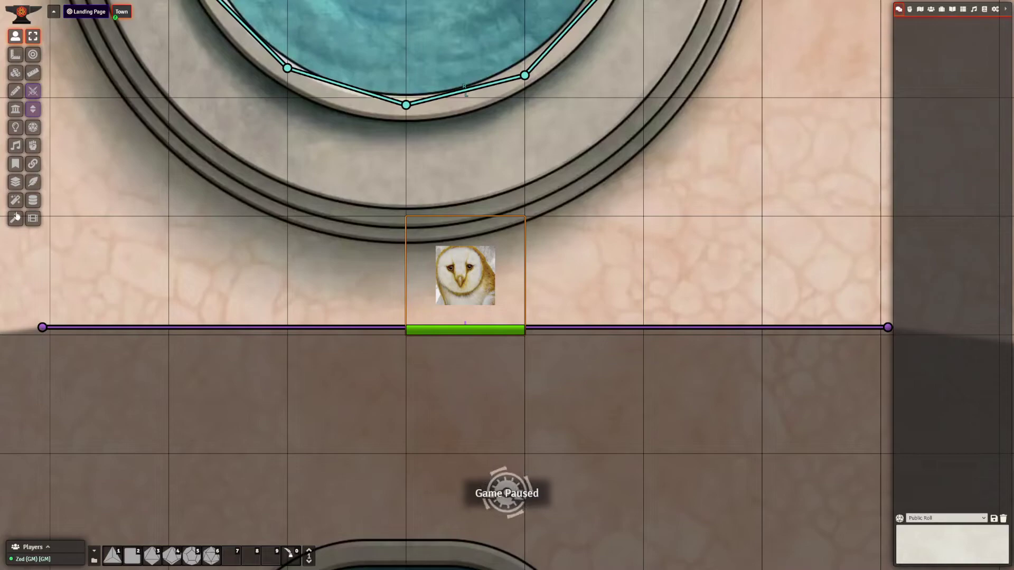
- Delete the one-way ethereal wall south of the fountain
scroll(326, 305, down, 2)
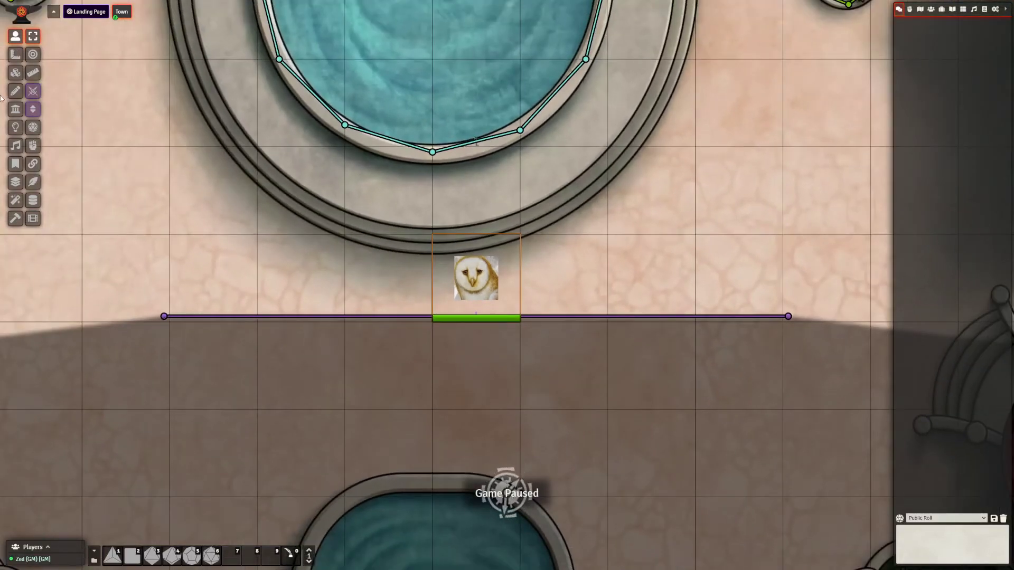
click(16, 109)
click(163, 316)
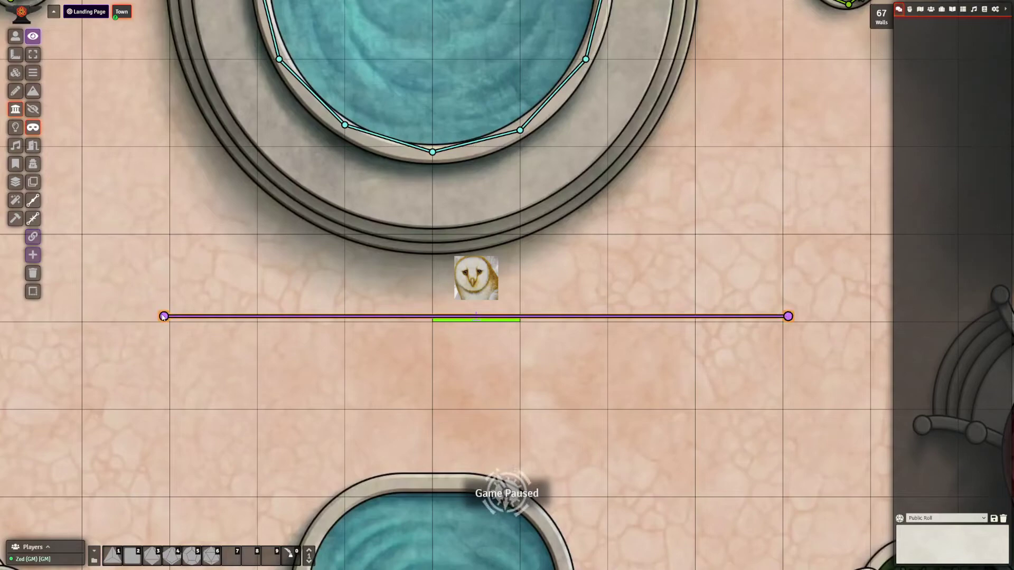
key(Delete)
- Draw a two-square door south of the fountain and a two-square secret door adjoining its east end
scroll(156, 243, down, 3)
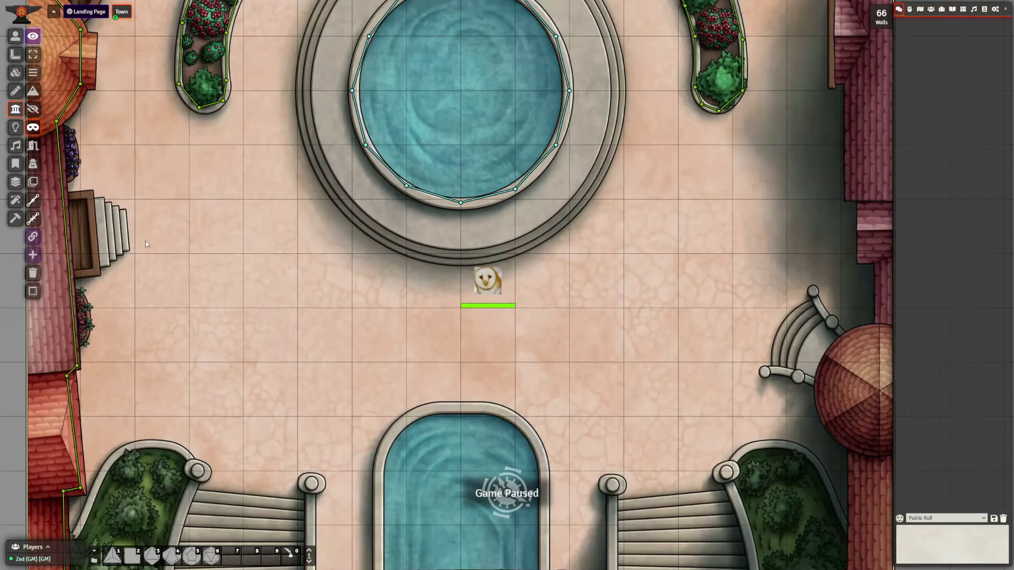
click(33, 146)
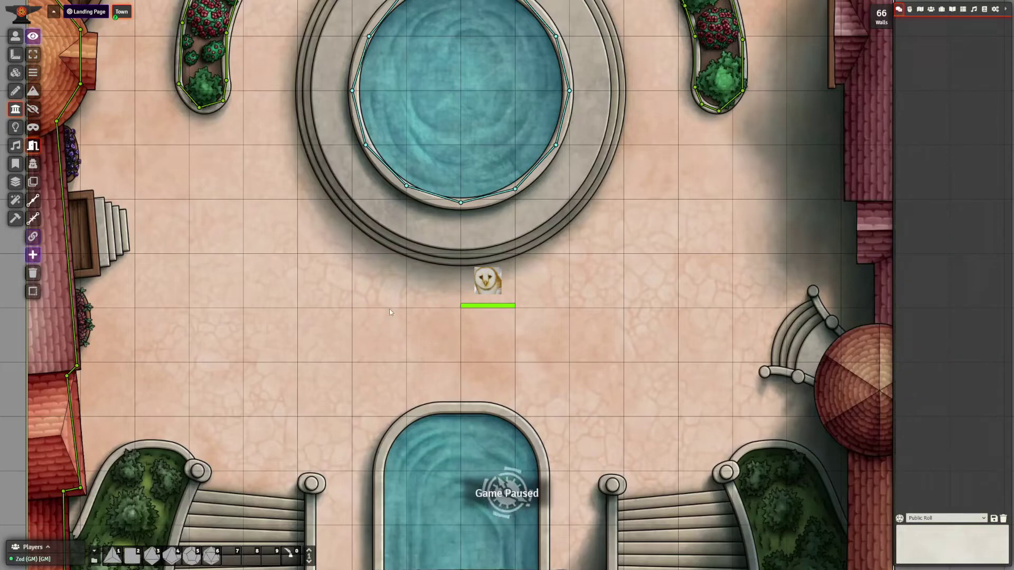
drag(356, 310, 460, 308)
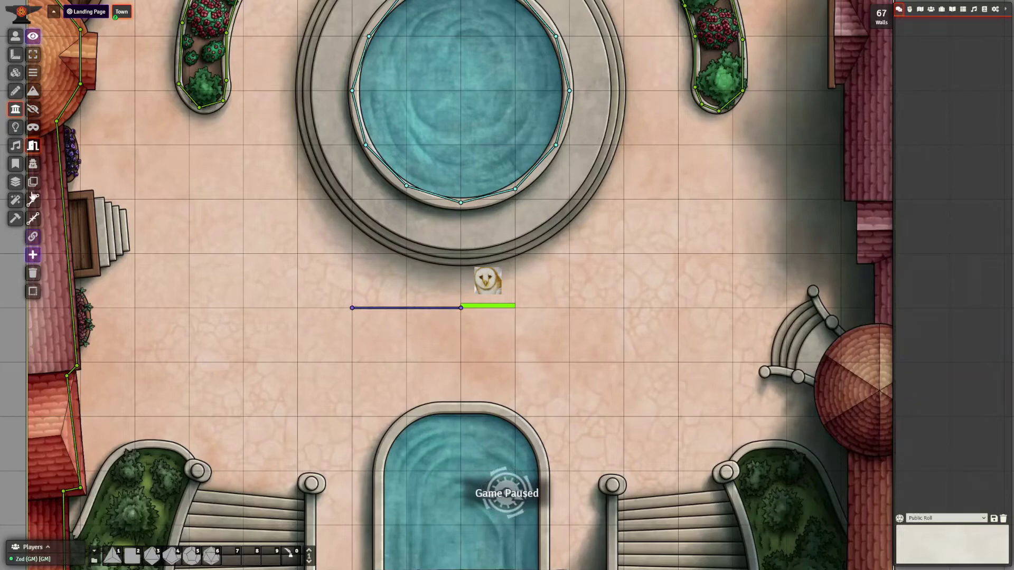
click(33, 164)
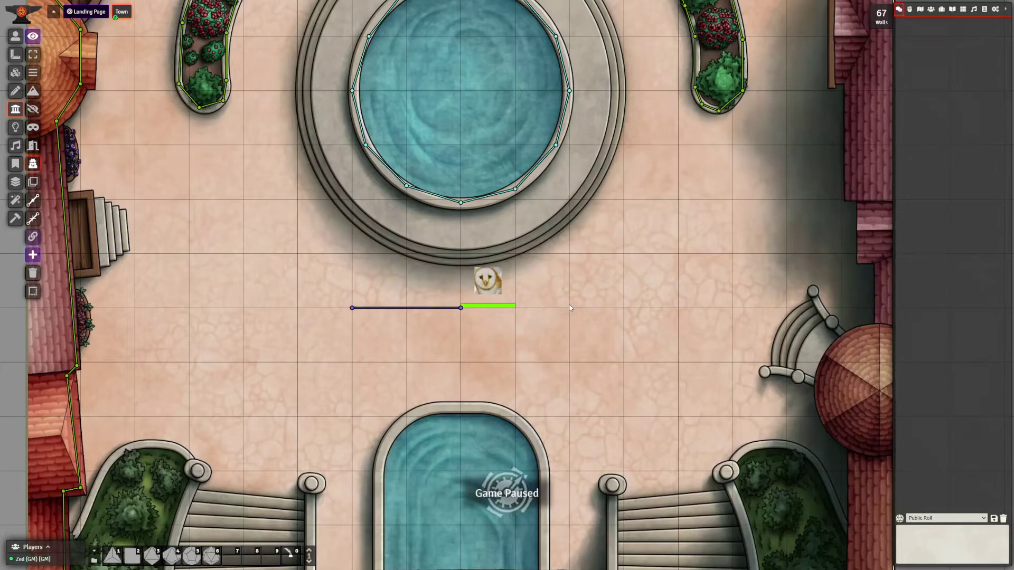
drag(568, 308, 461, 308)
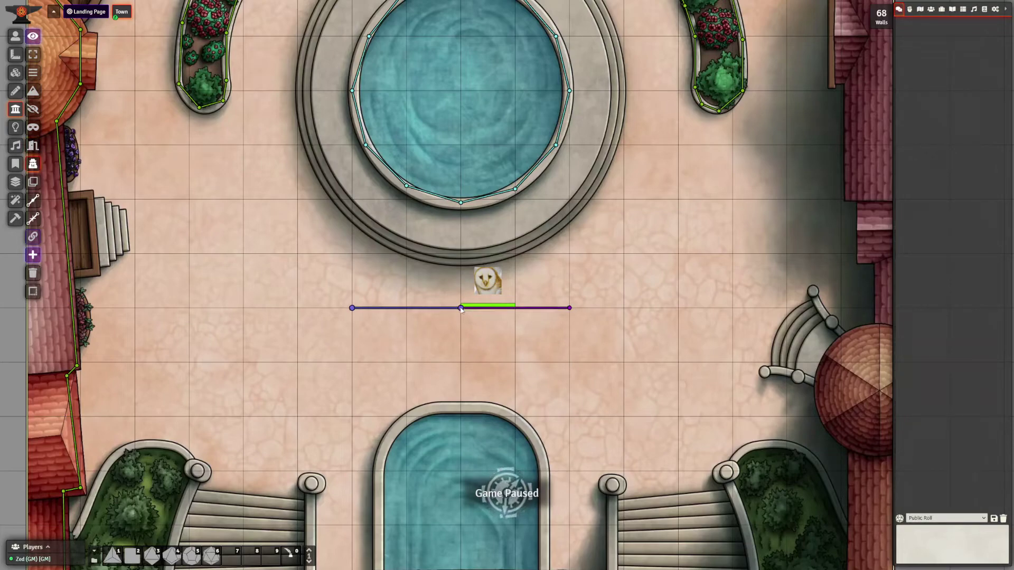
- Inspect the wall configurations of the secret door and the regular door, closing each without changes
click(35, 52)
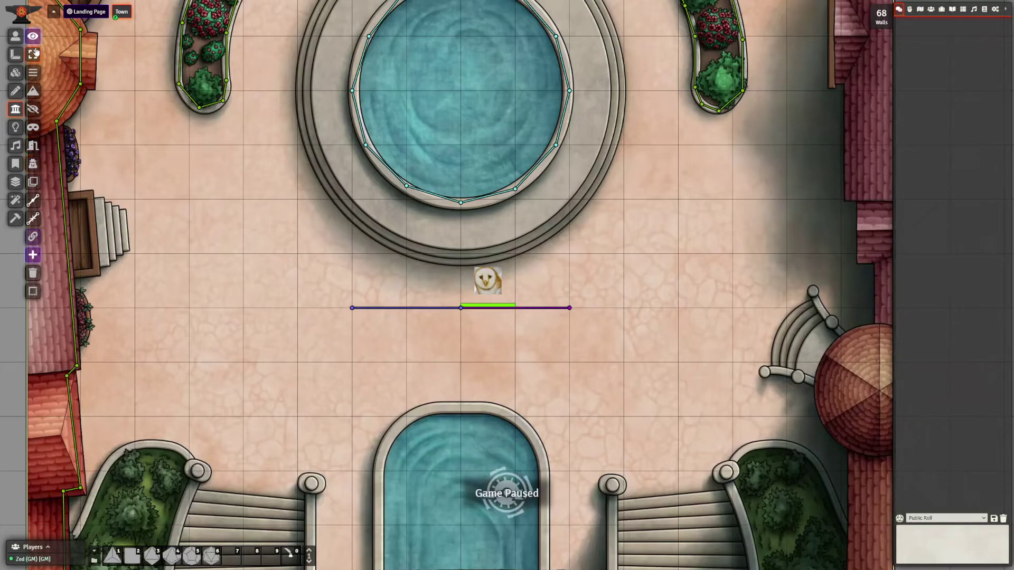
double_click(568, 309)
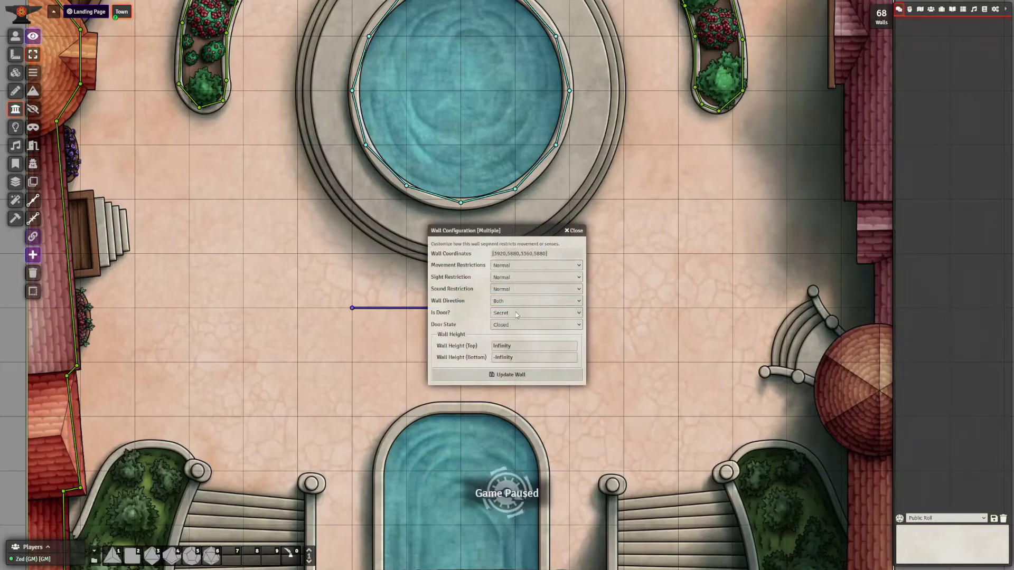
click(574, 232)
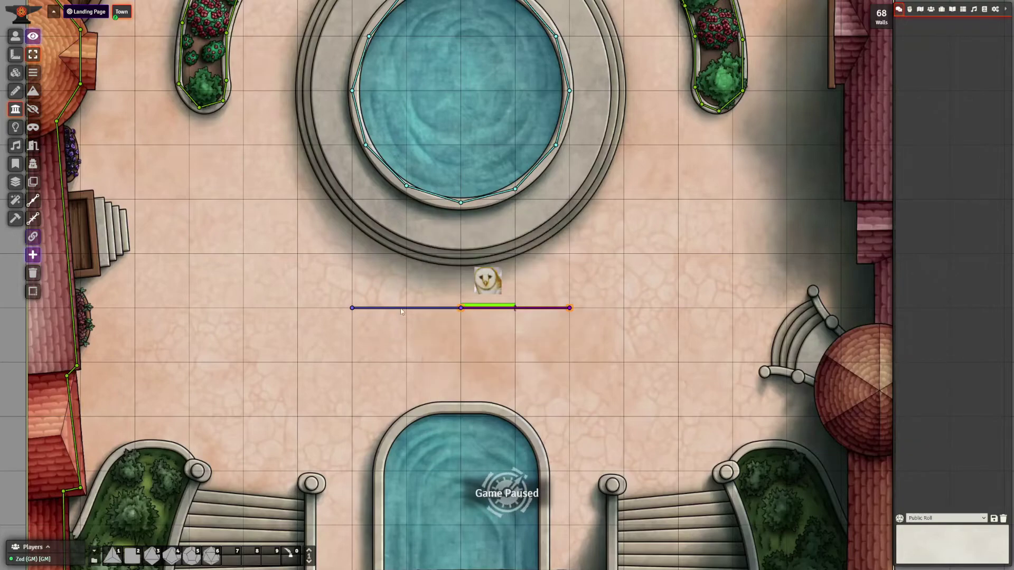
double_click(354, 309)
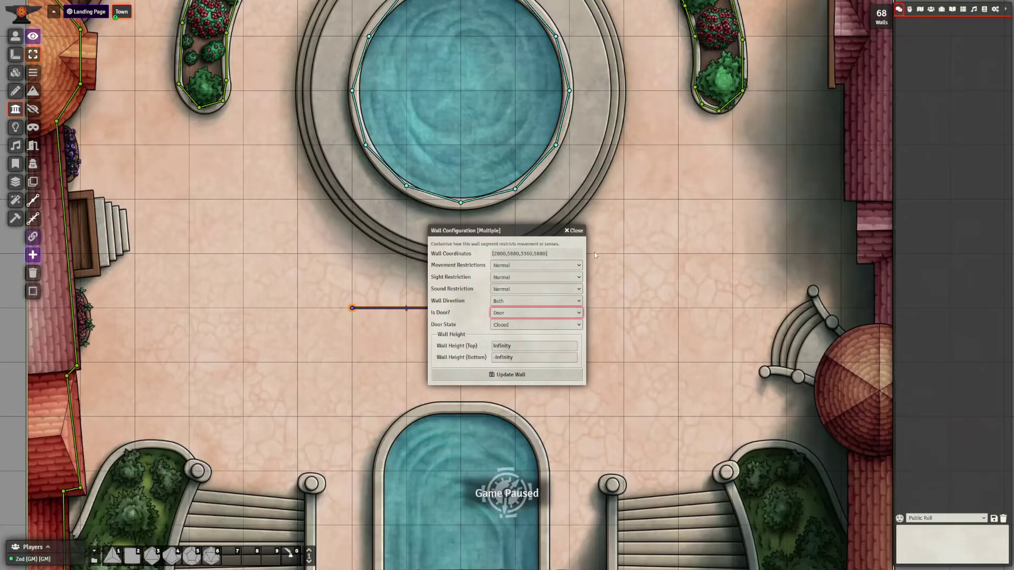
click(574, 230)
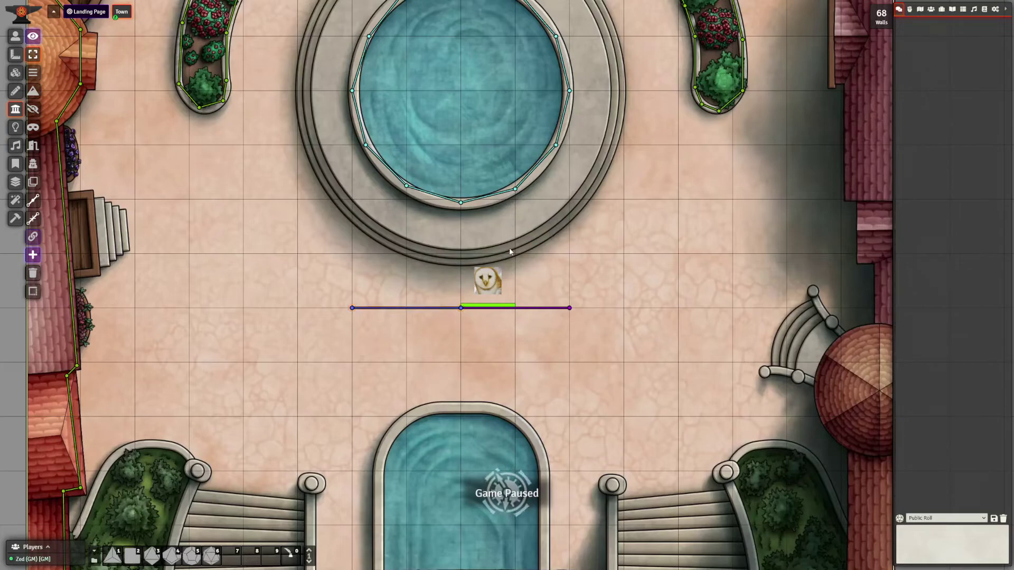
- Switch between the token and wall controls to examine the door icons of the regular and secret doors
scroll(510, 252, up, 3)
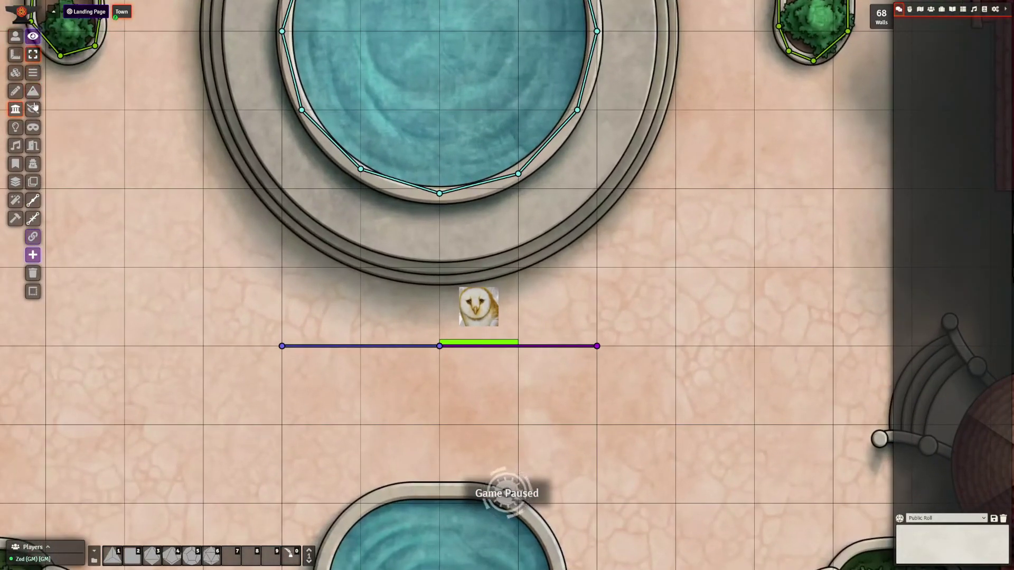
click(15, 36)
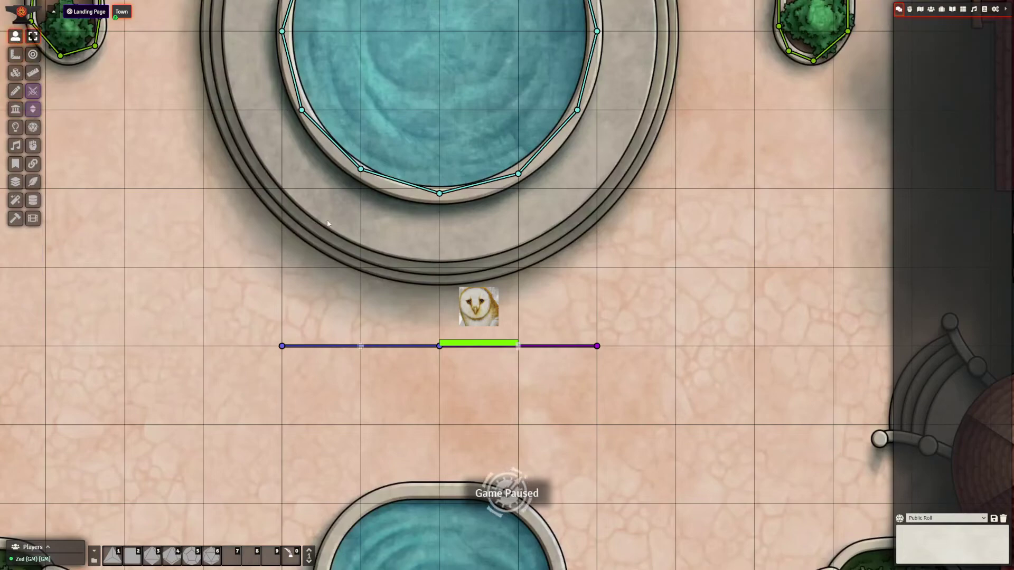
scroll(389, 278, up, 2)
click(15, 108)
click(16, 36)
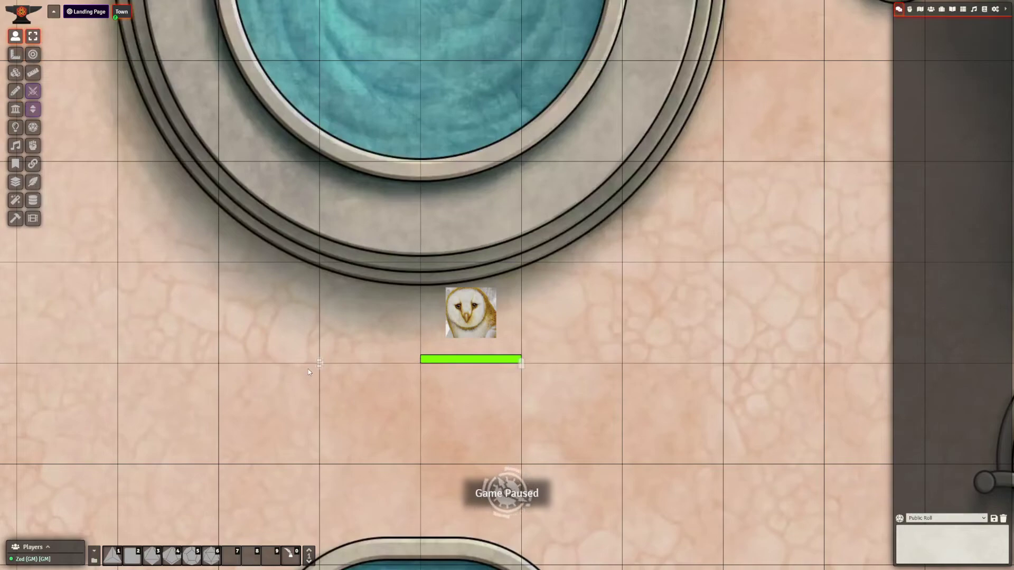
- Set the western door's state to Locked and update the wall
click(15, 108)
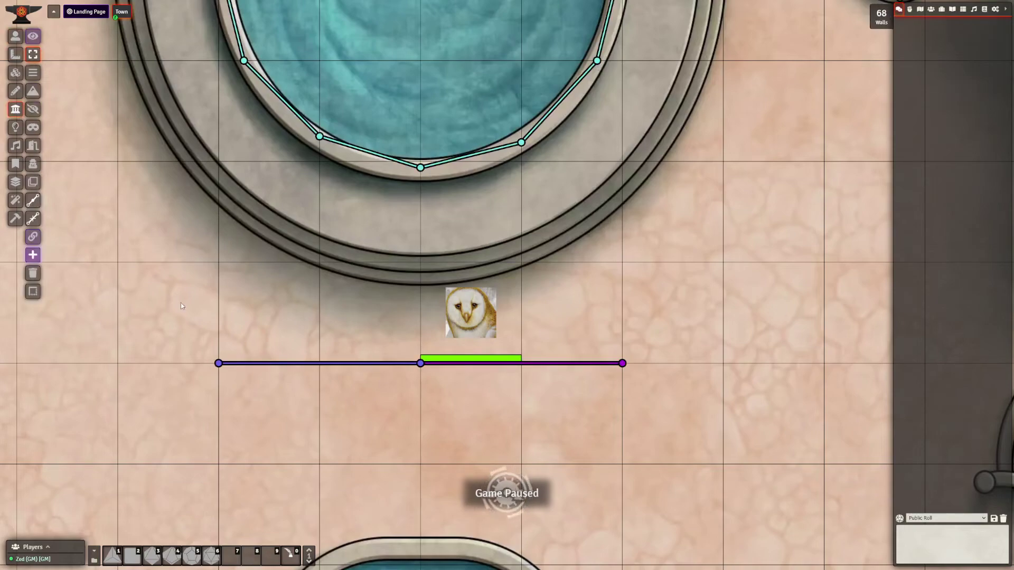
double_click(231, 360)
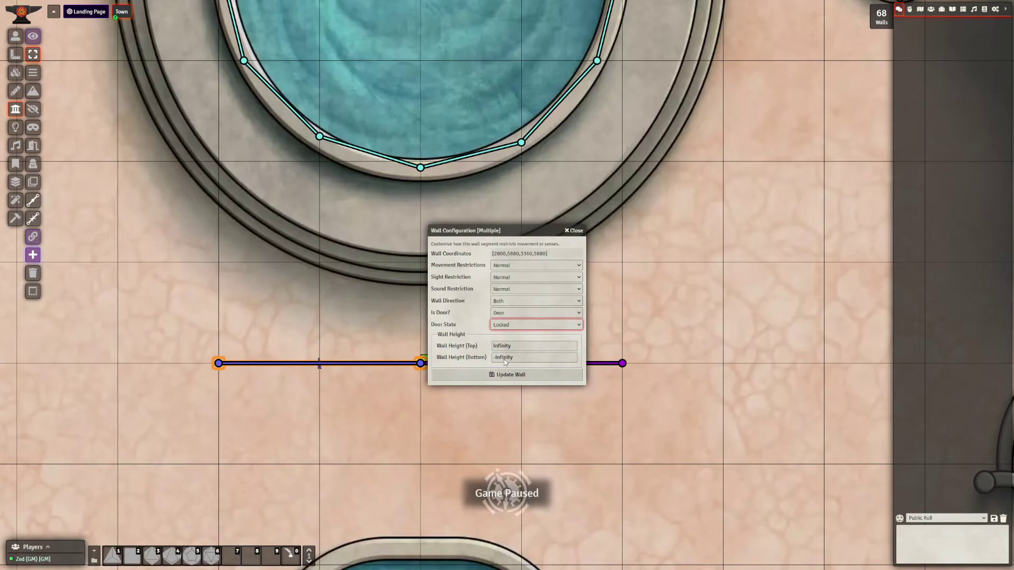
click(507, 374)
- Select the Observer token and move it west and back east beside the doors to check how they block its vision
click(15, 35)
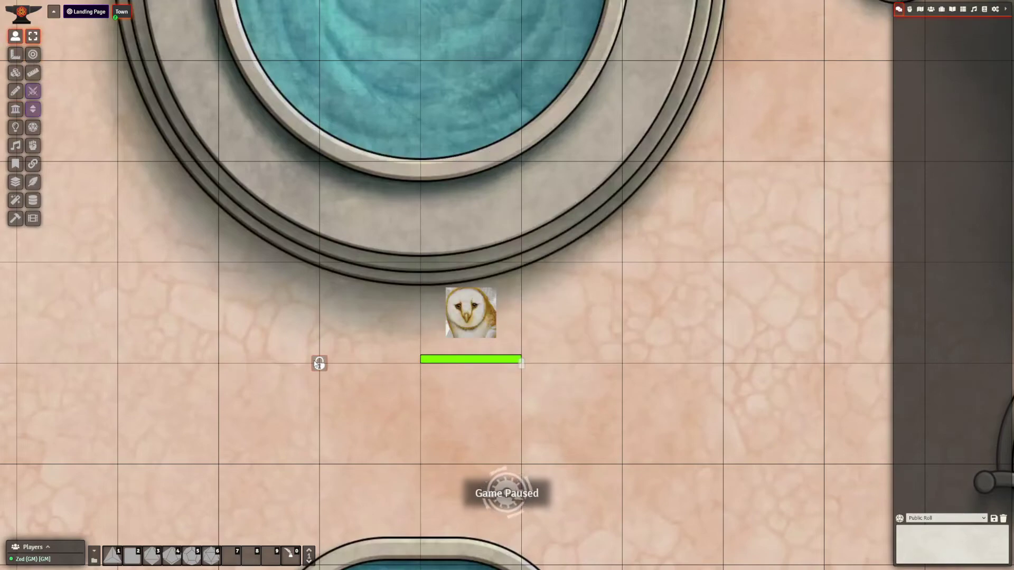
click(454, 319)
key(Left)
key(Right)
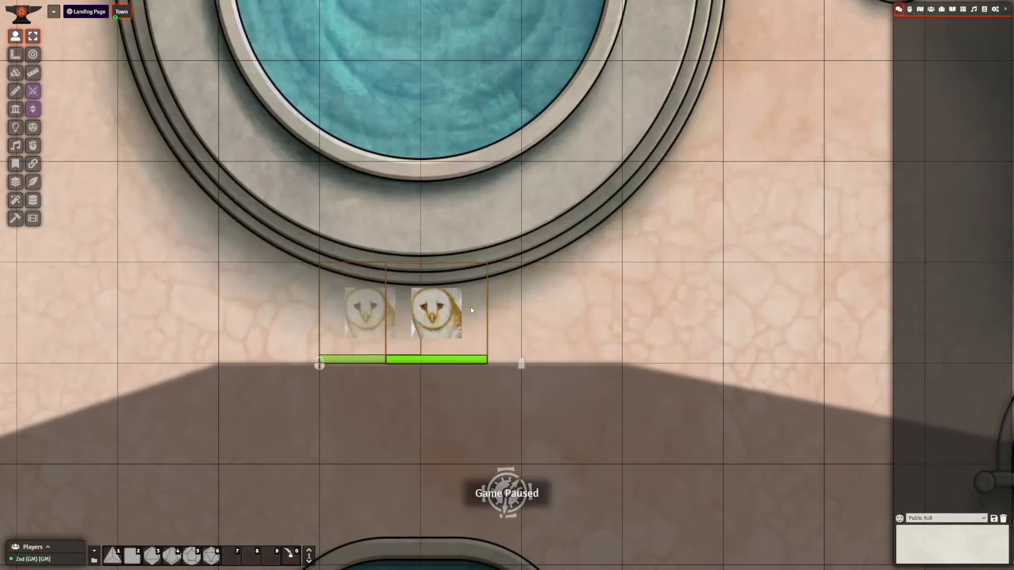
click(633, 290)
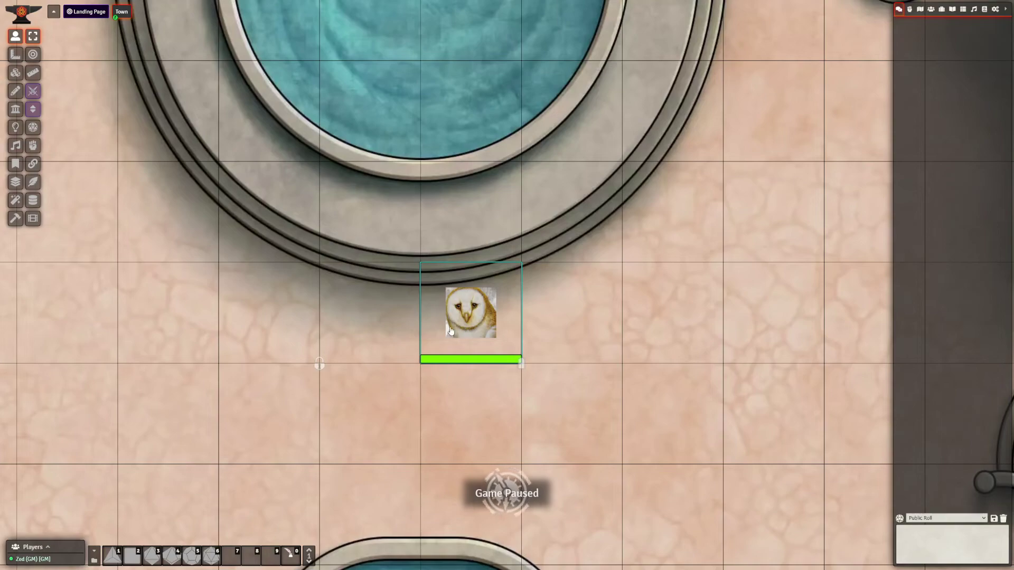
scroll(413, 333, down, 4)
drag(499, 337, 416, 337)
key(Right)
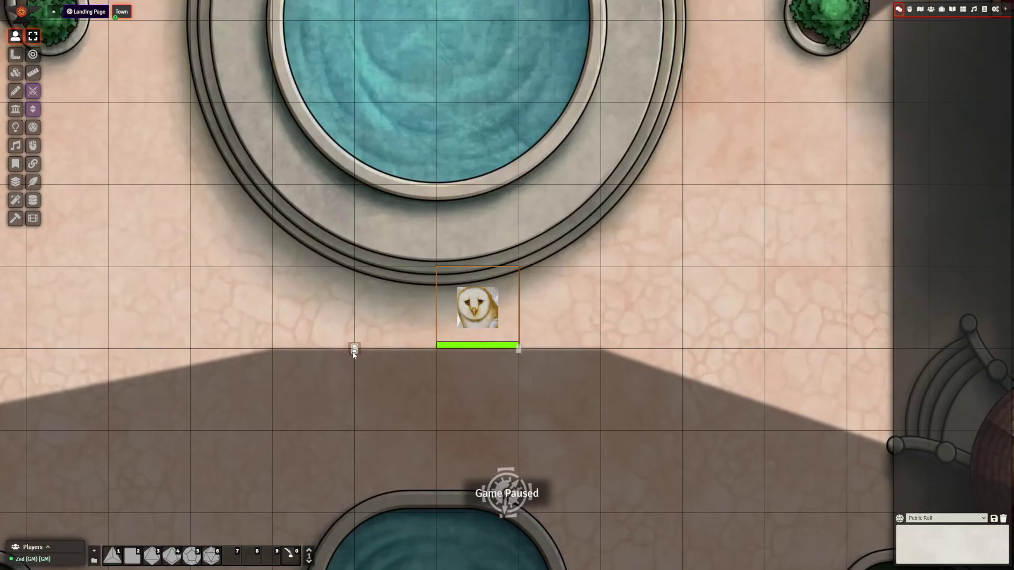
- Unlock and open the western door, move the Observer token one square west, and close and reopen the door
drag(354, 349, 523, 351)
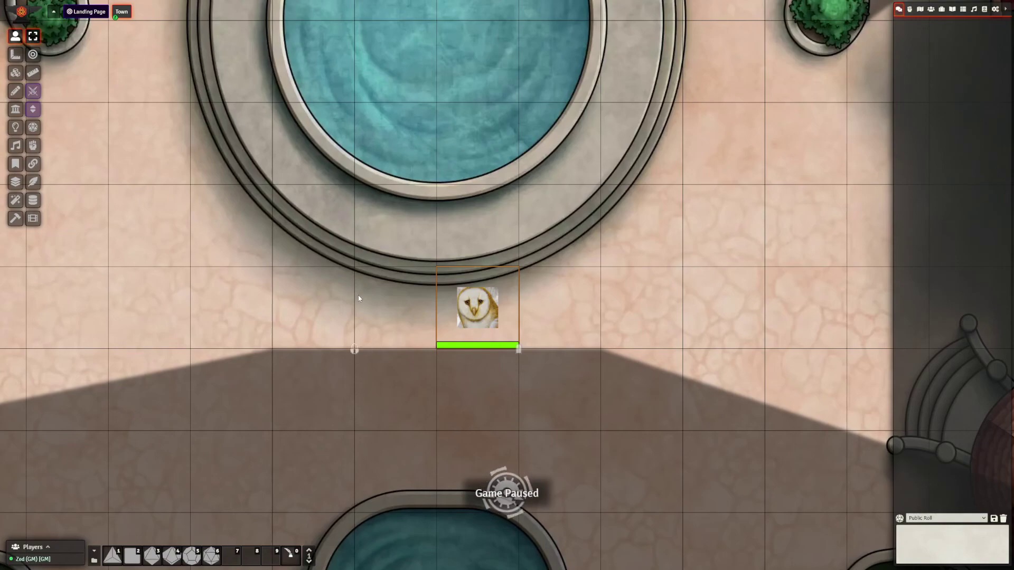
right_click(356, 349)
click(355, 352)
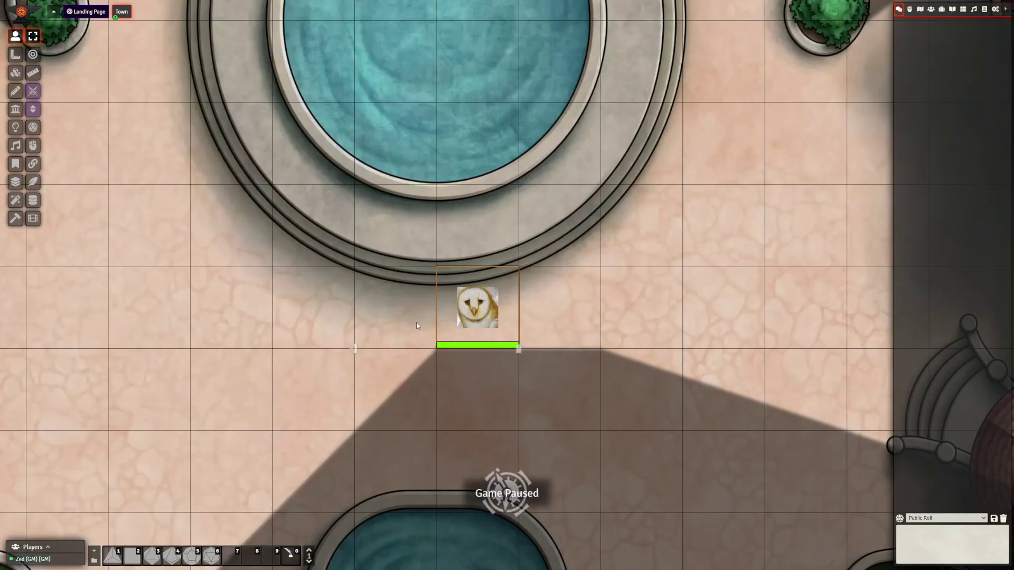
key(Left)
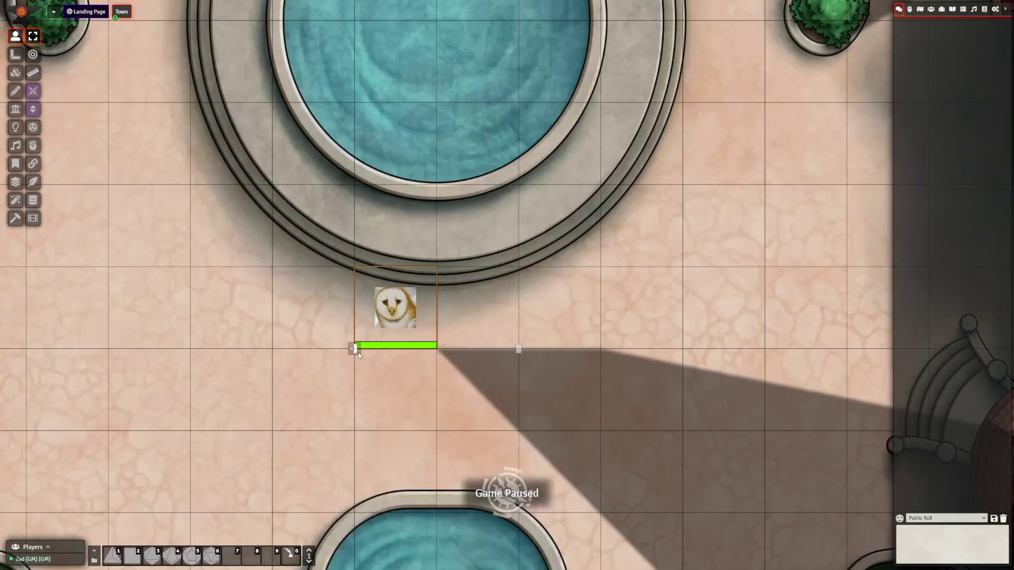
click(356, 351)
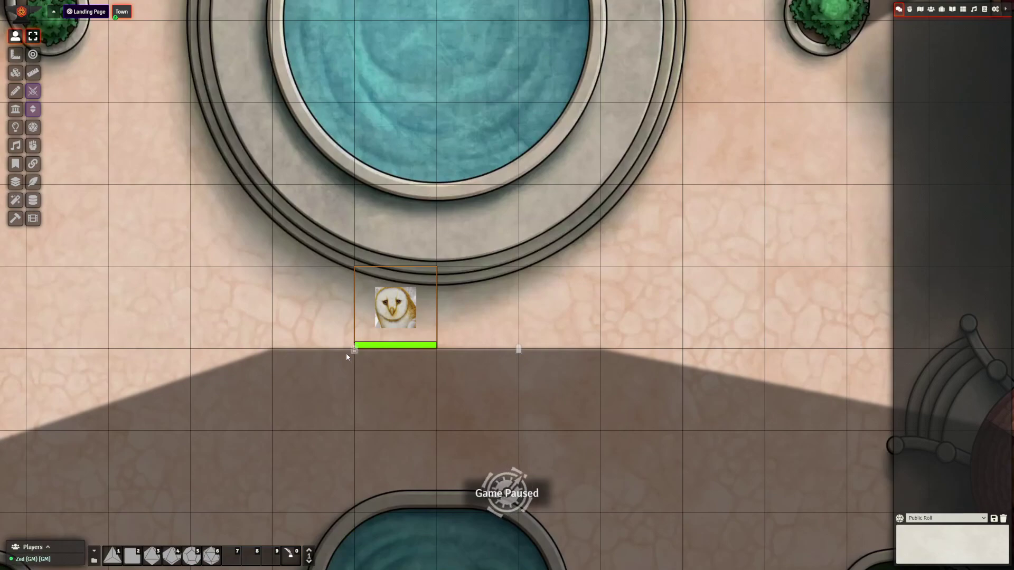
click(357, 352)
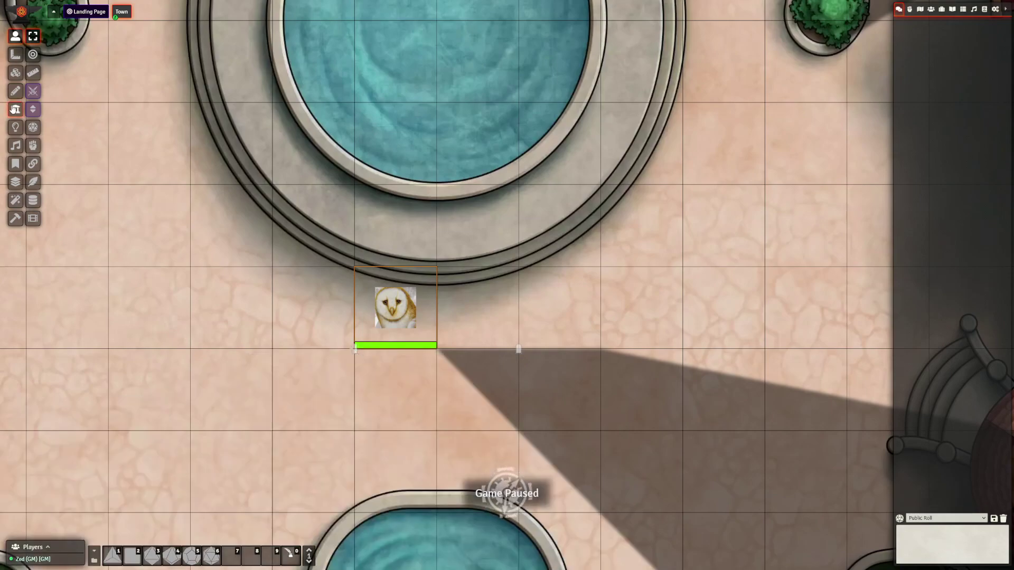
- Select both door segments south of the fountain and delete them
click(15, 109)
drag(605, 292, 222, 396)
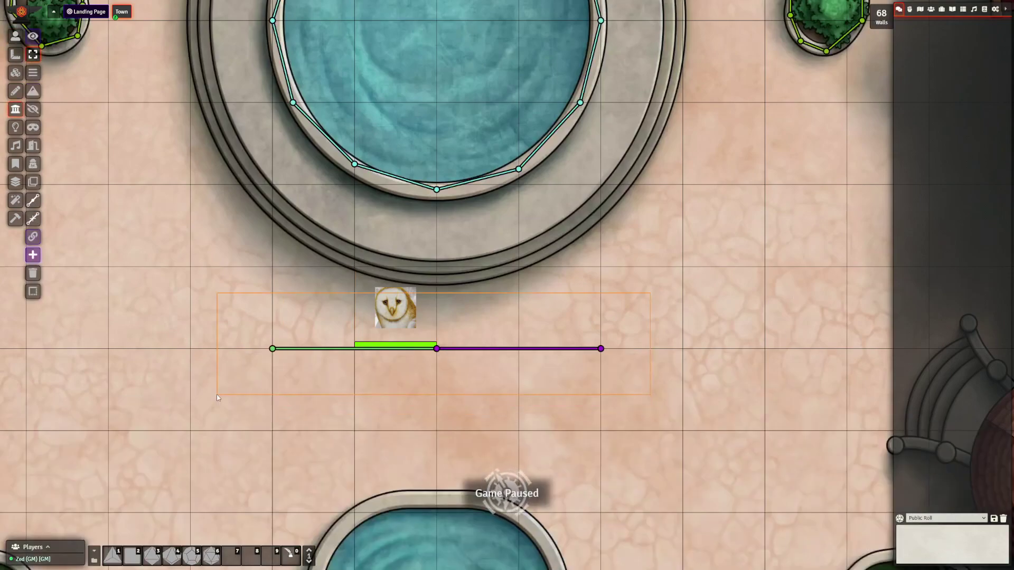
key(Delete)
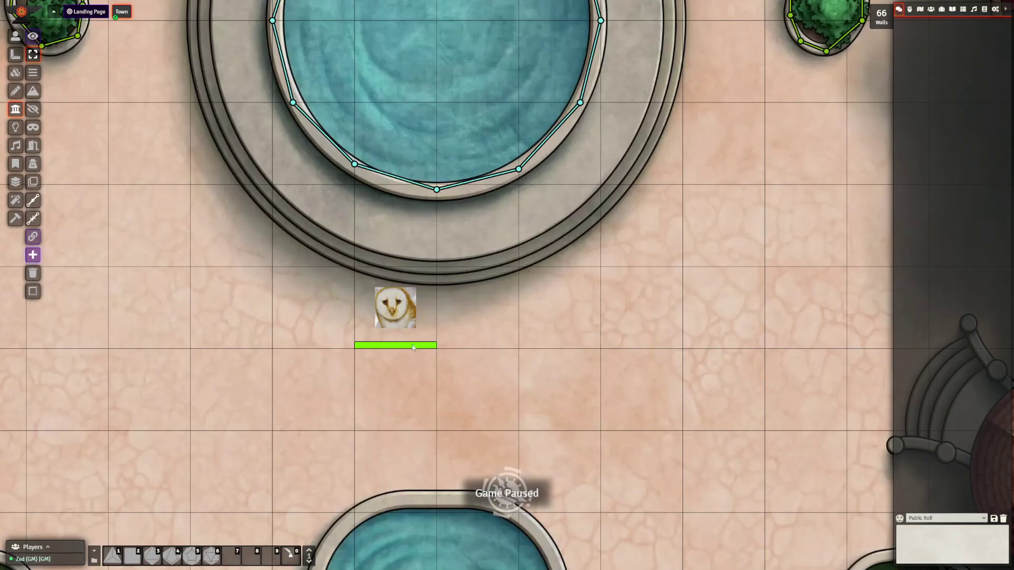
- Return to the token controls and view the whole town map without the wall overlay
scroll(424, 350, down, 4)
click(15, 36)
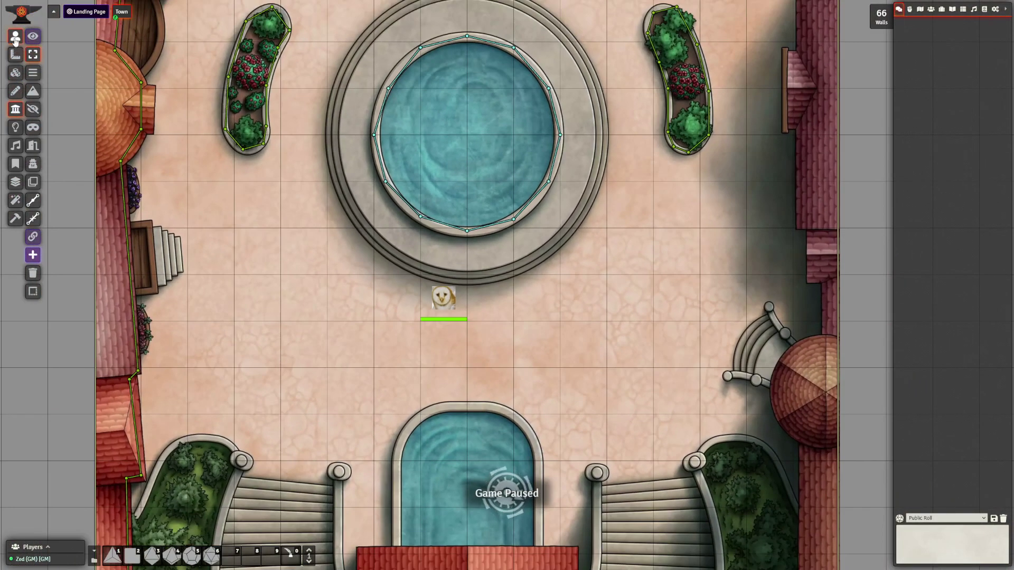
scroll(273, 227, down, 4)
scroll(364, 328, down, 2)
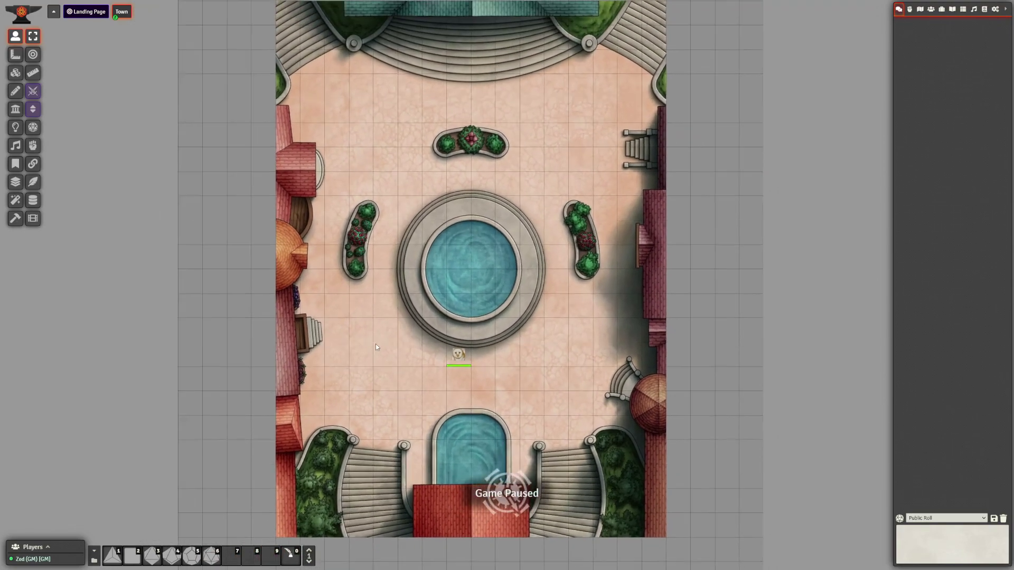
drag(376, 344, 376, 346)
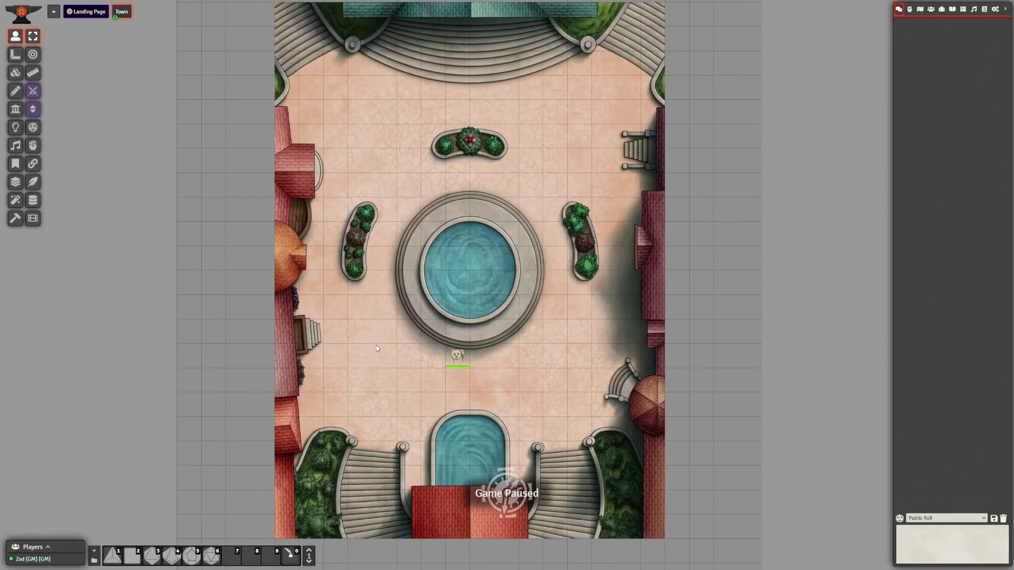
scroll(381, 351, up, 2)
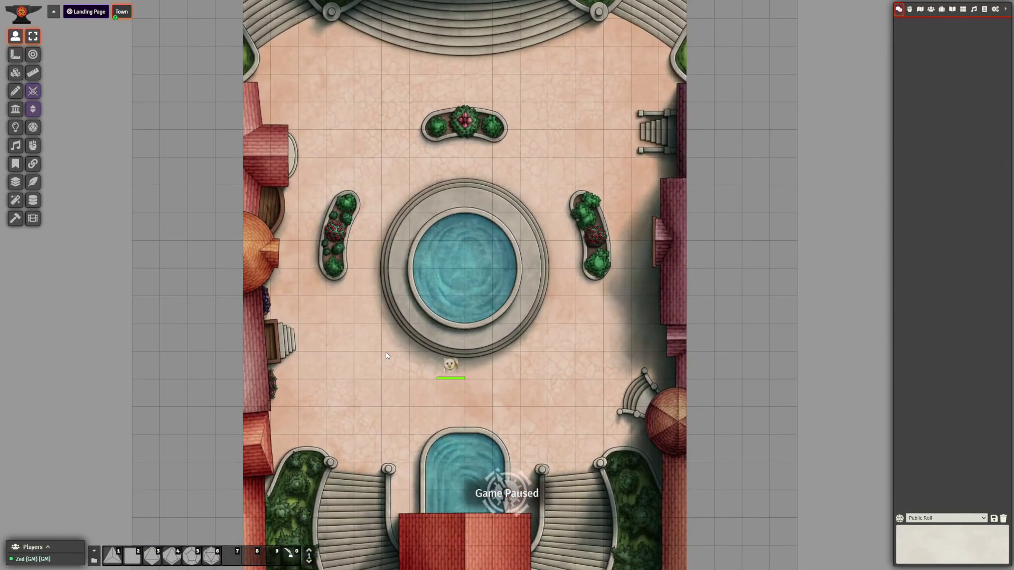